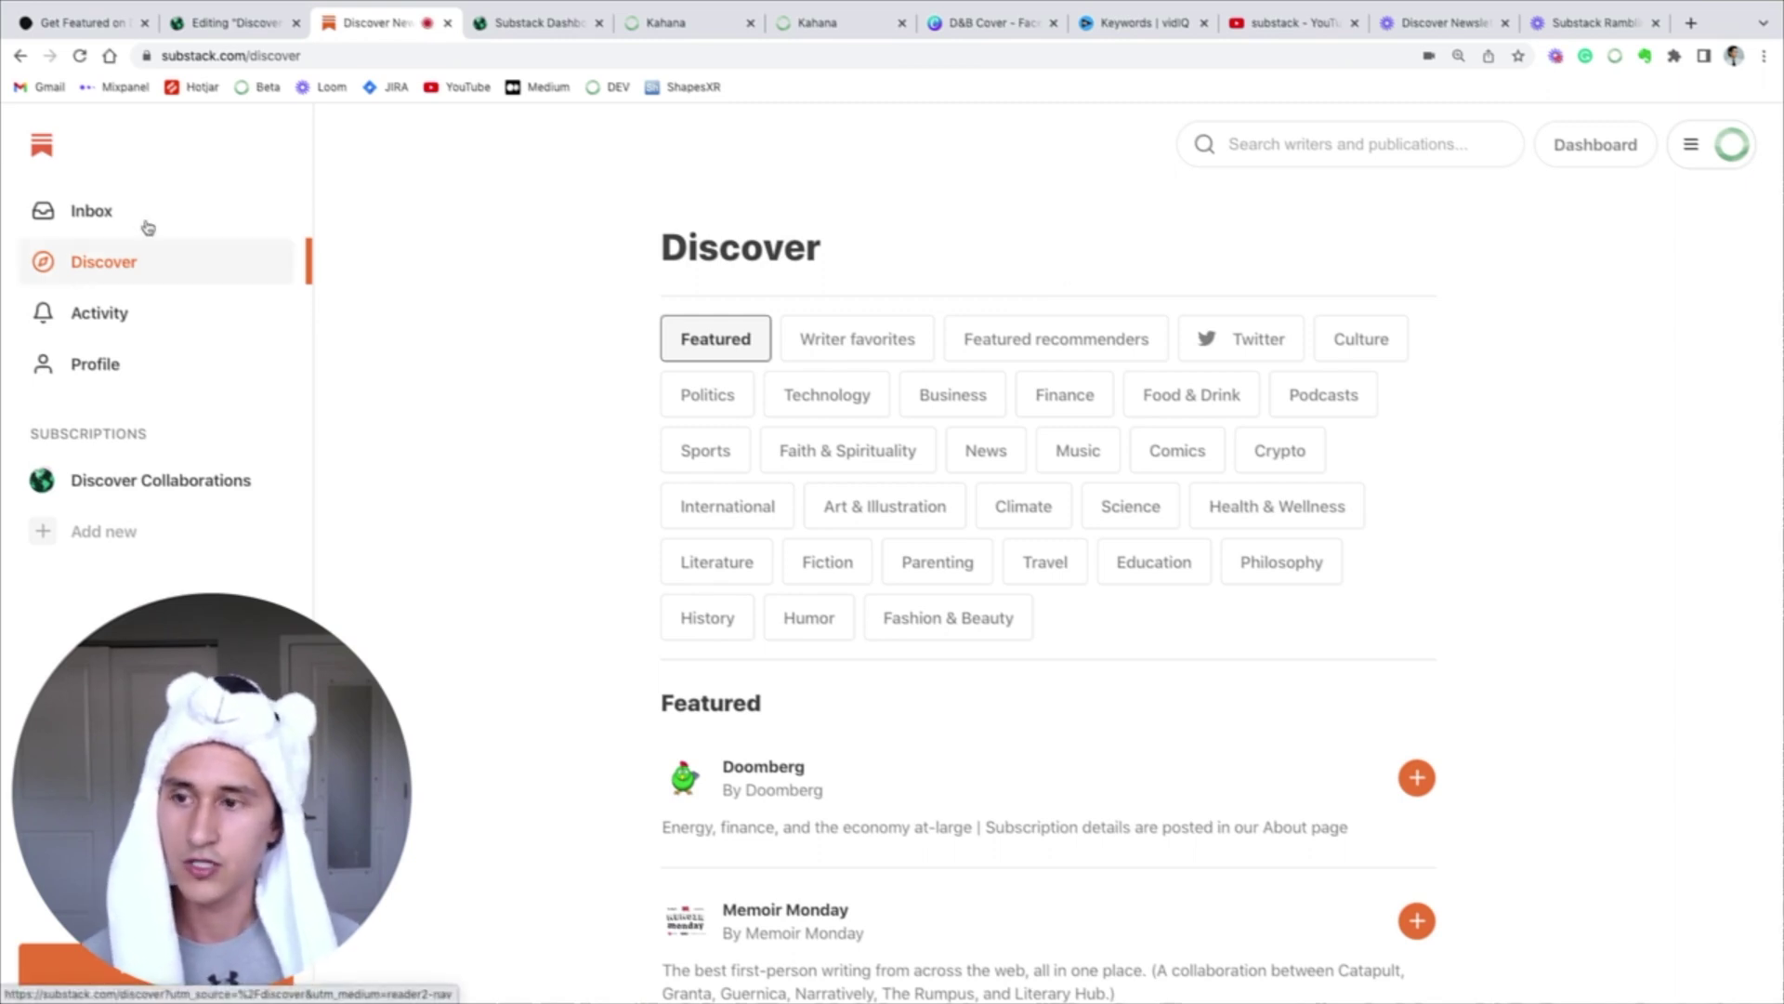
Browse the reader profile listing Discover Collaborations via Activity, then open its dashboard.
click(110, 324)
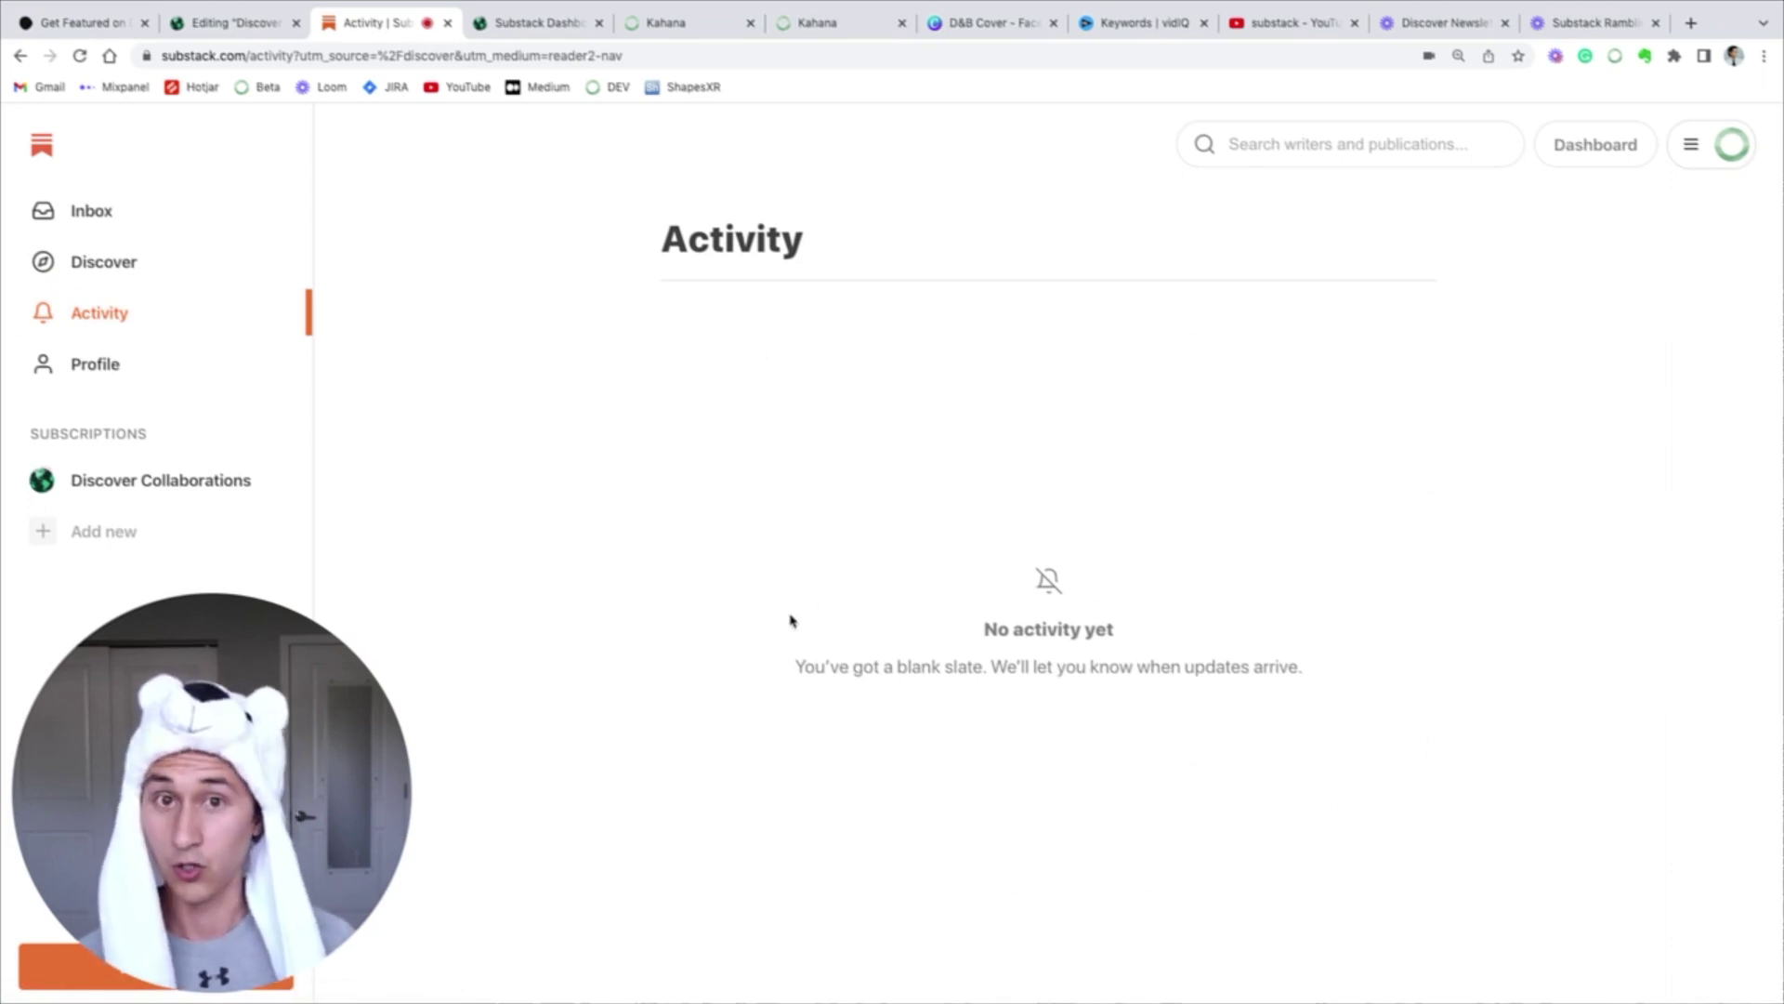
click(102, 369)
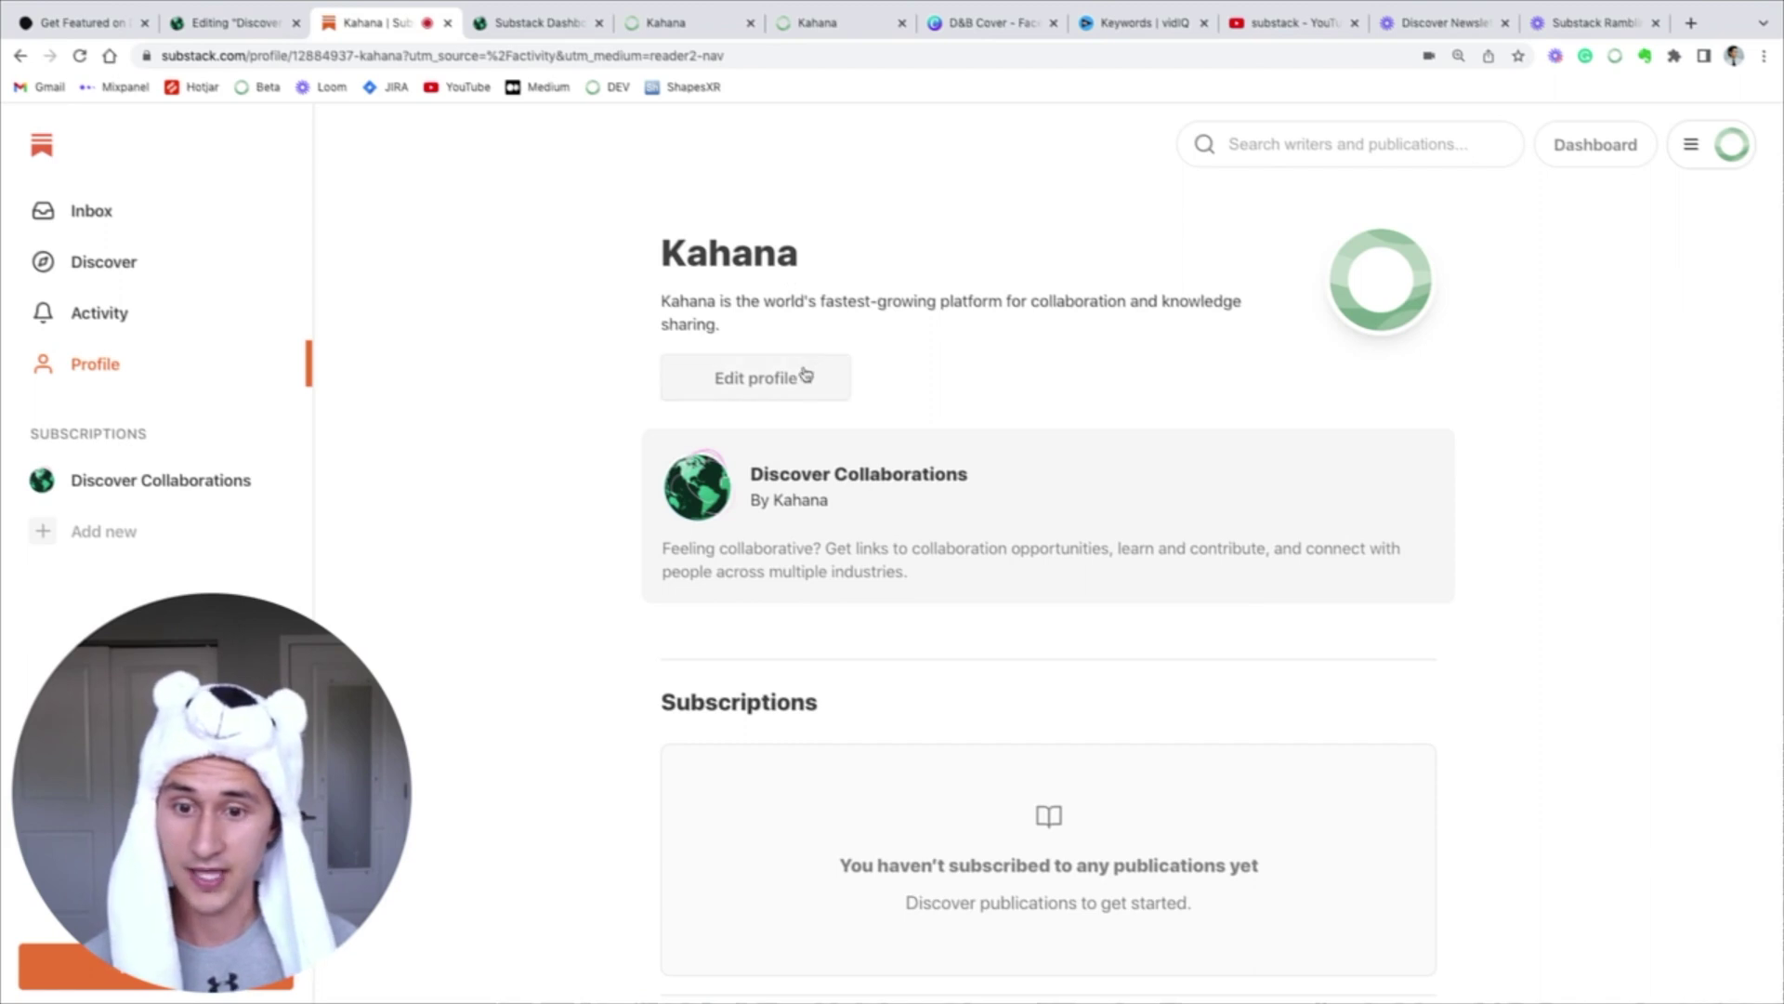
scroll(792, 579, down, 1)
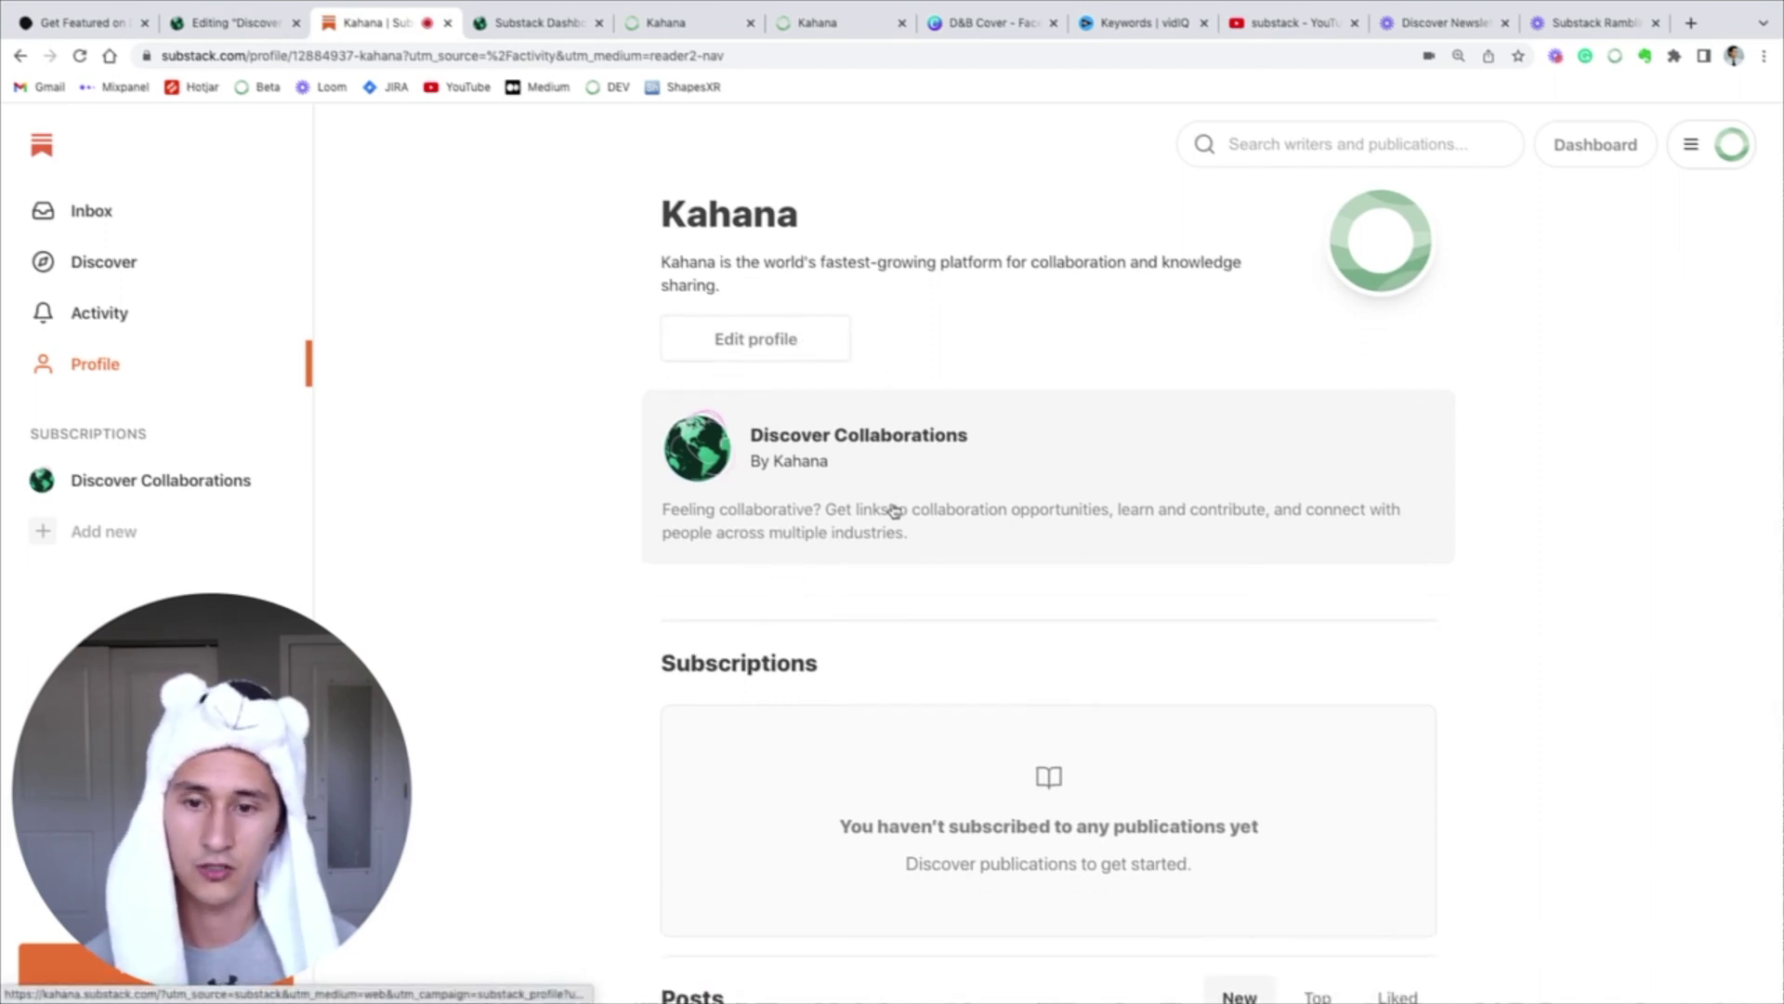
scroll(898, 511, down, 3)
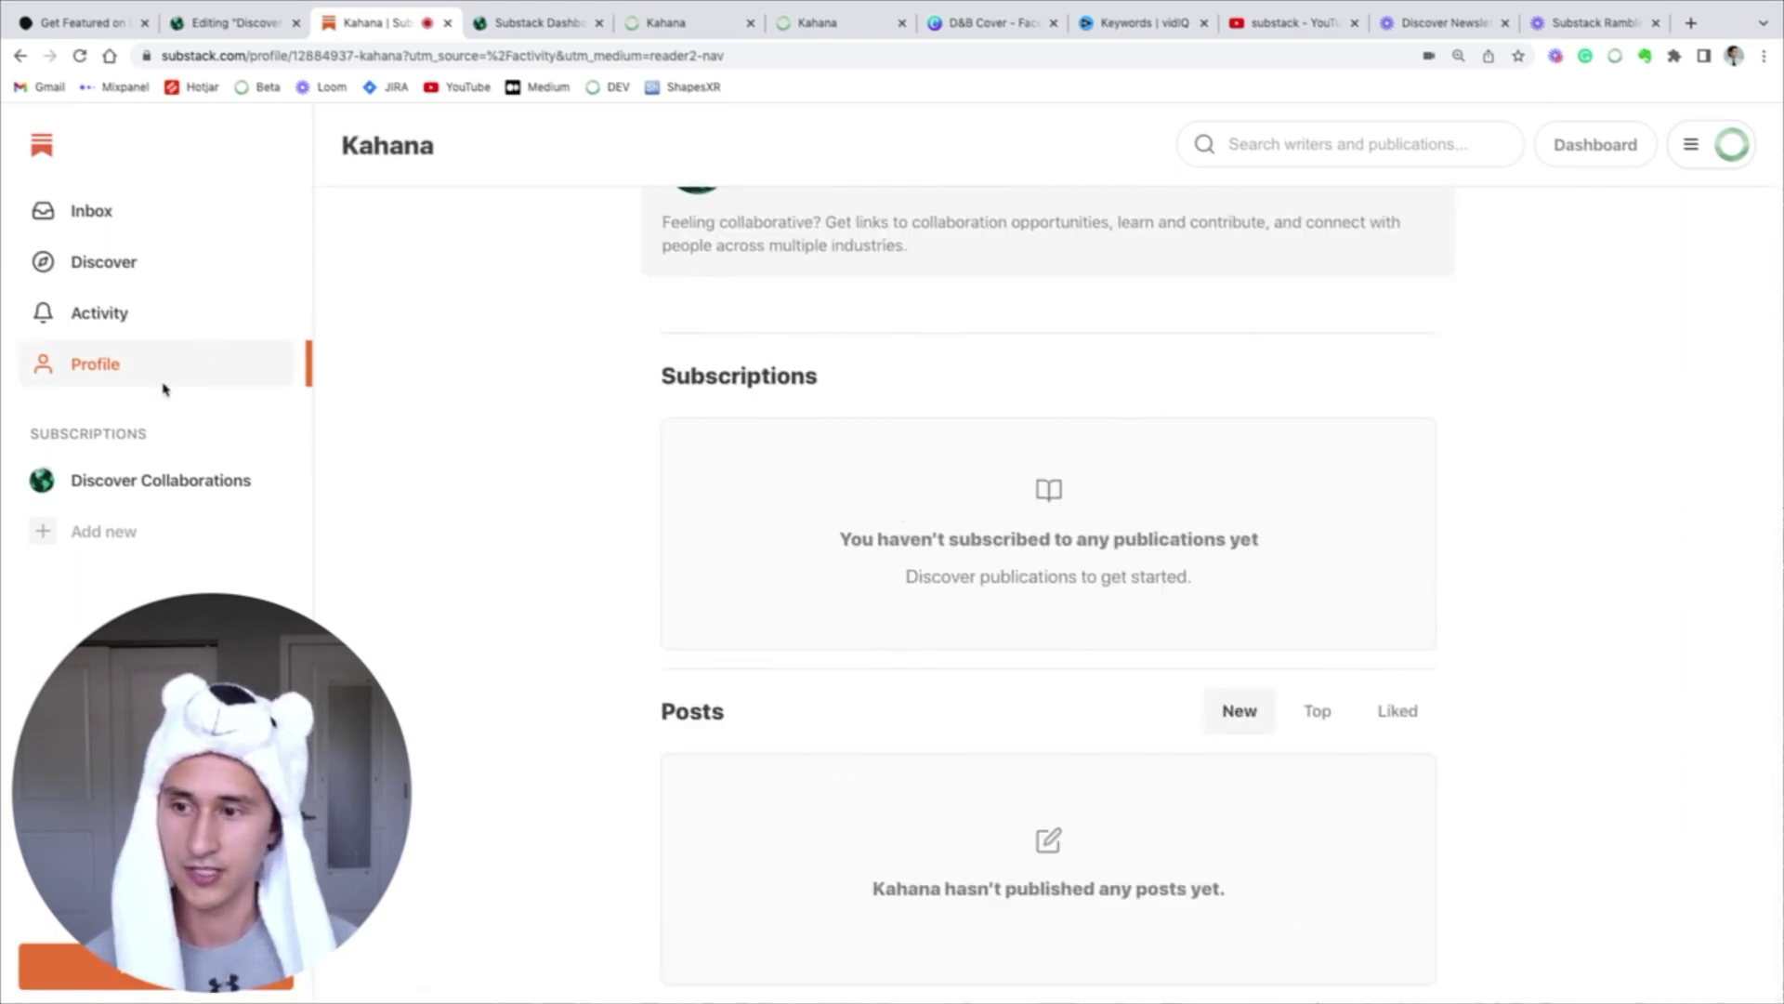
scroll(898, 418, up, 4)
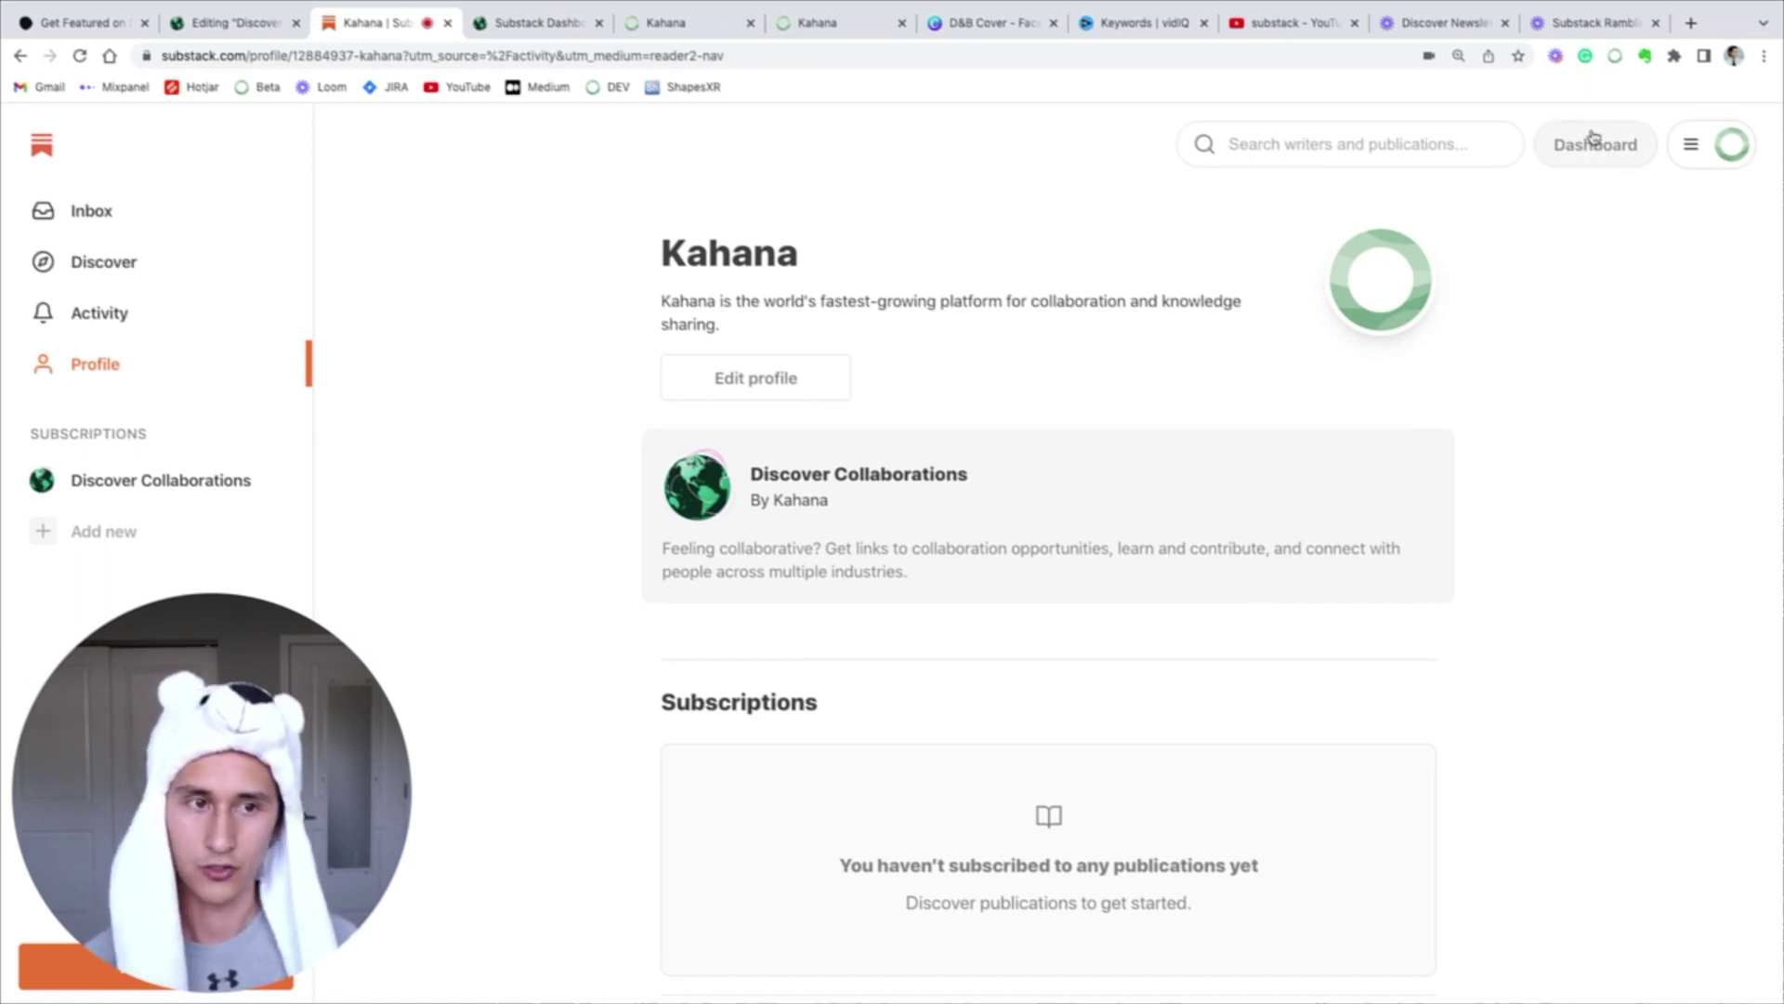
click(1590, 139)
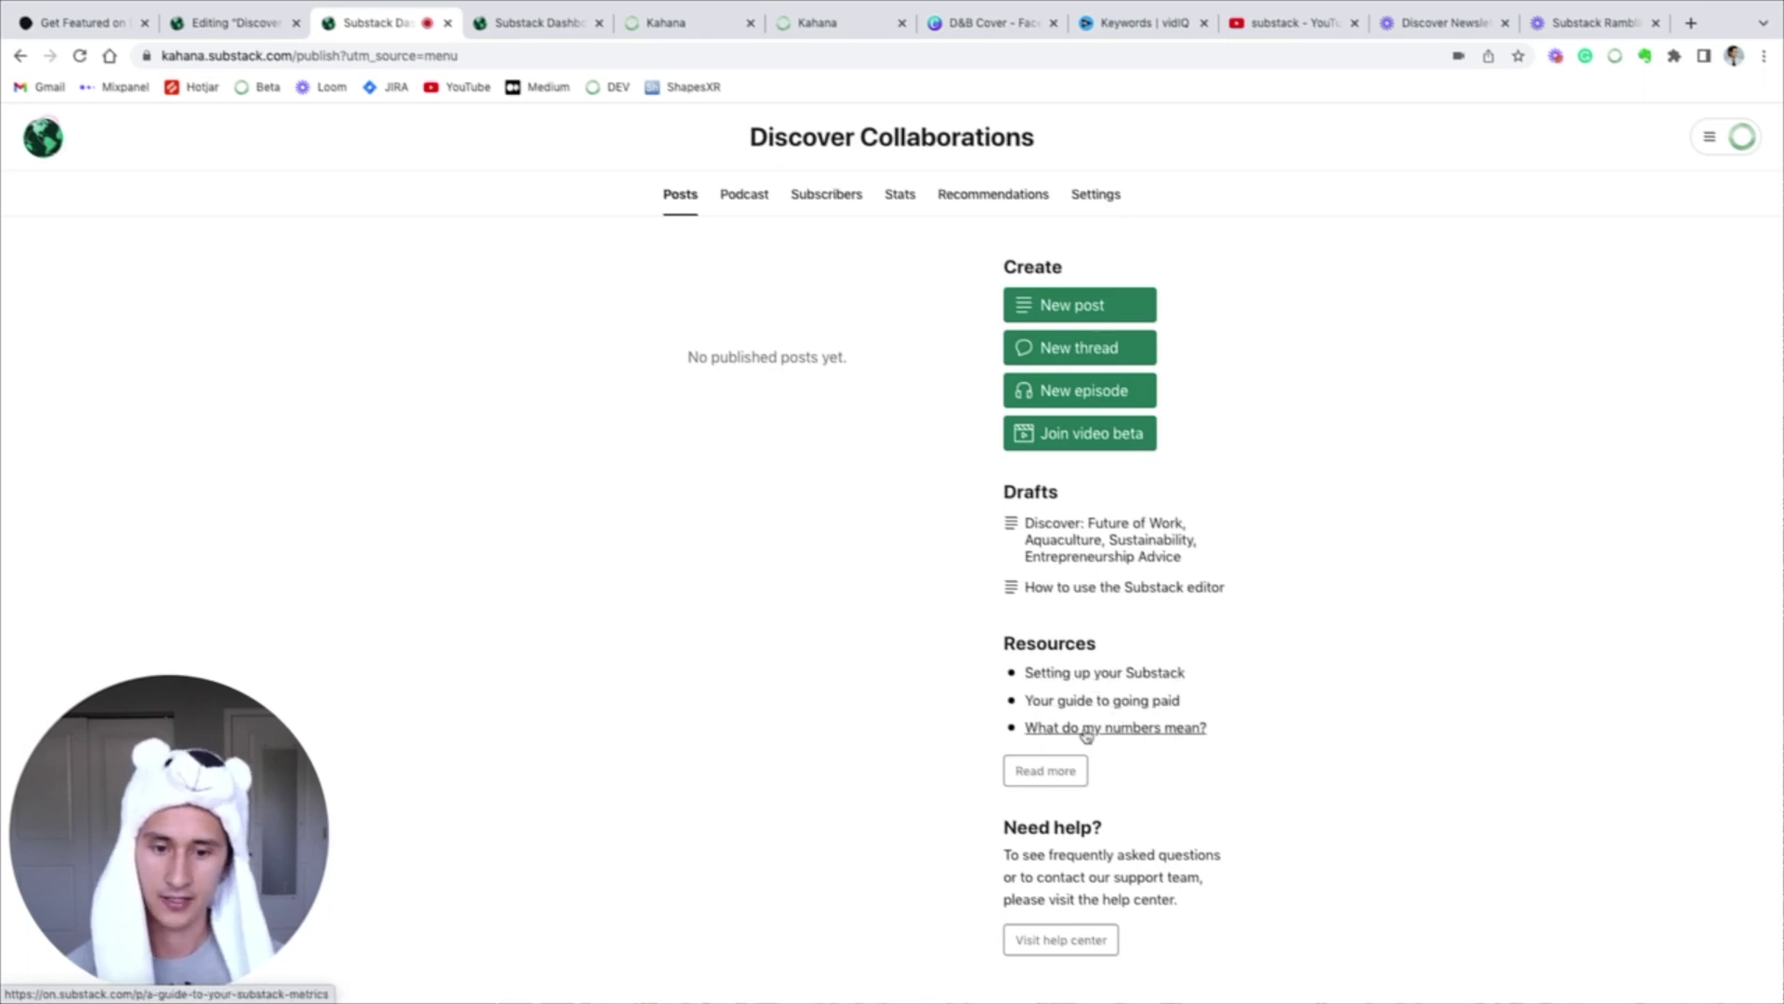
Scroll past the dashboard's create options and two drafts to reach the publication settings.
scroll(1087, 735, down, 1)
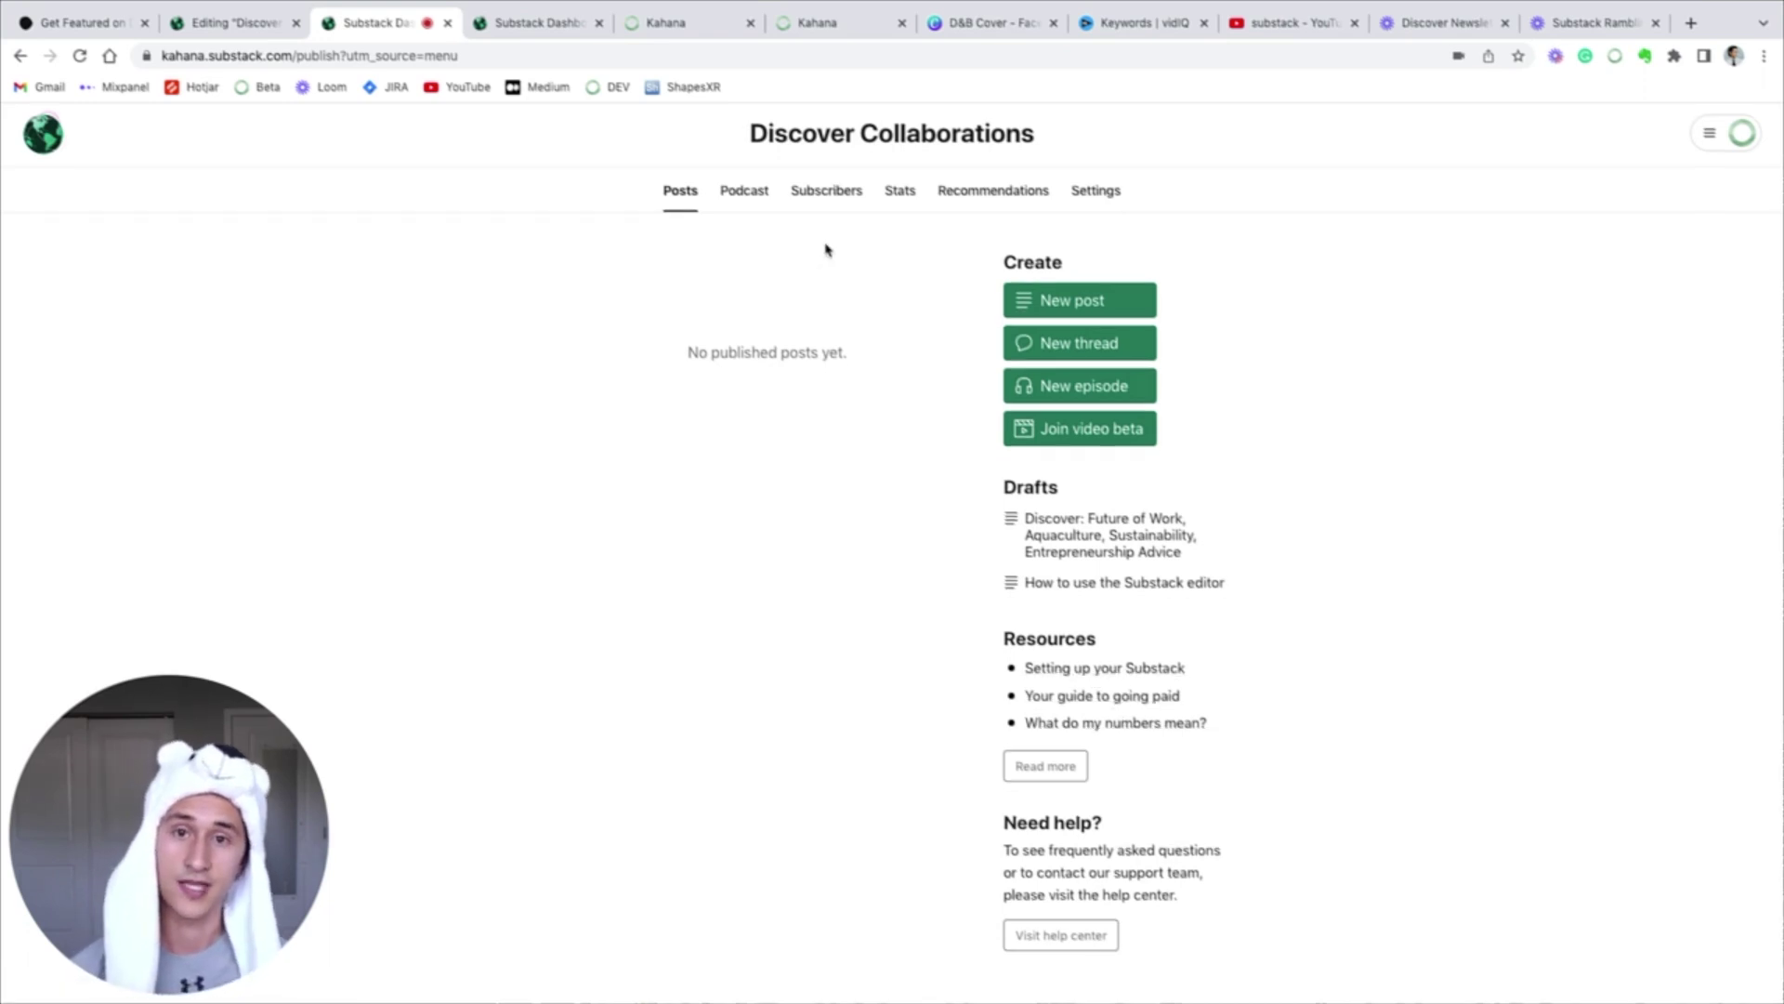
click(1096, 193)
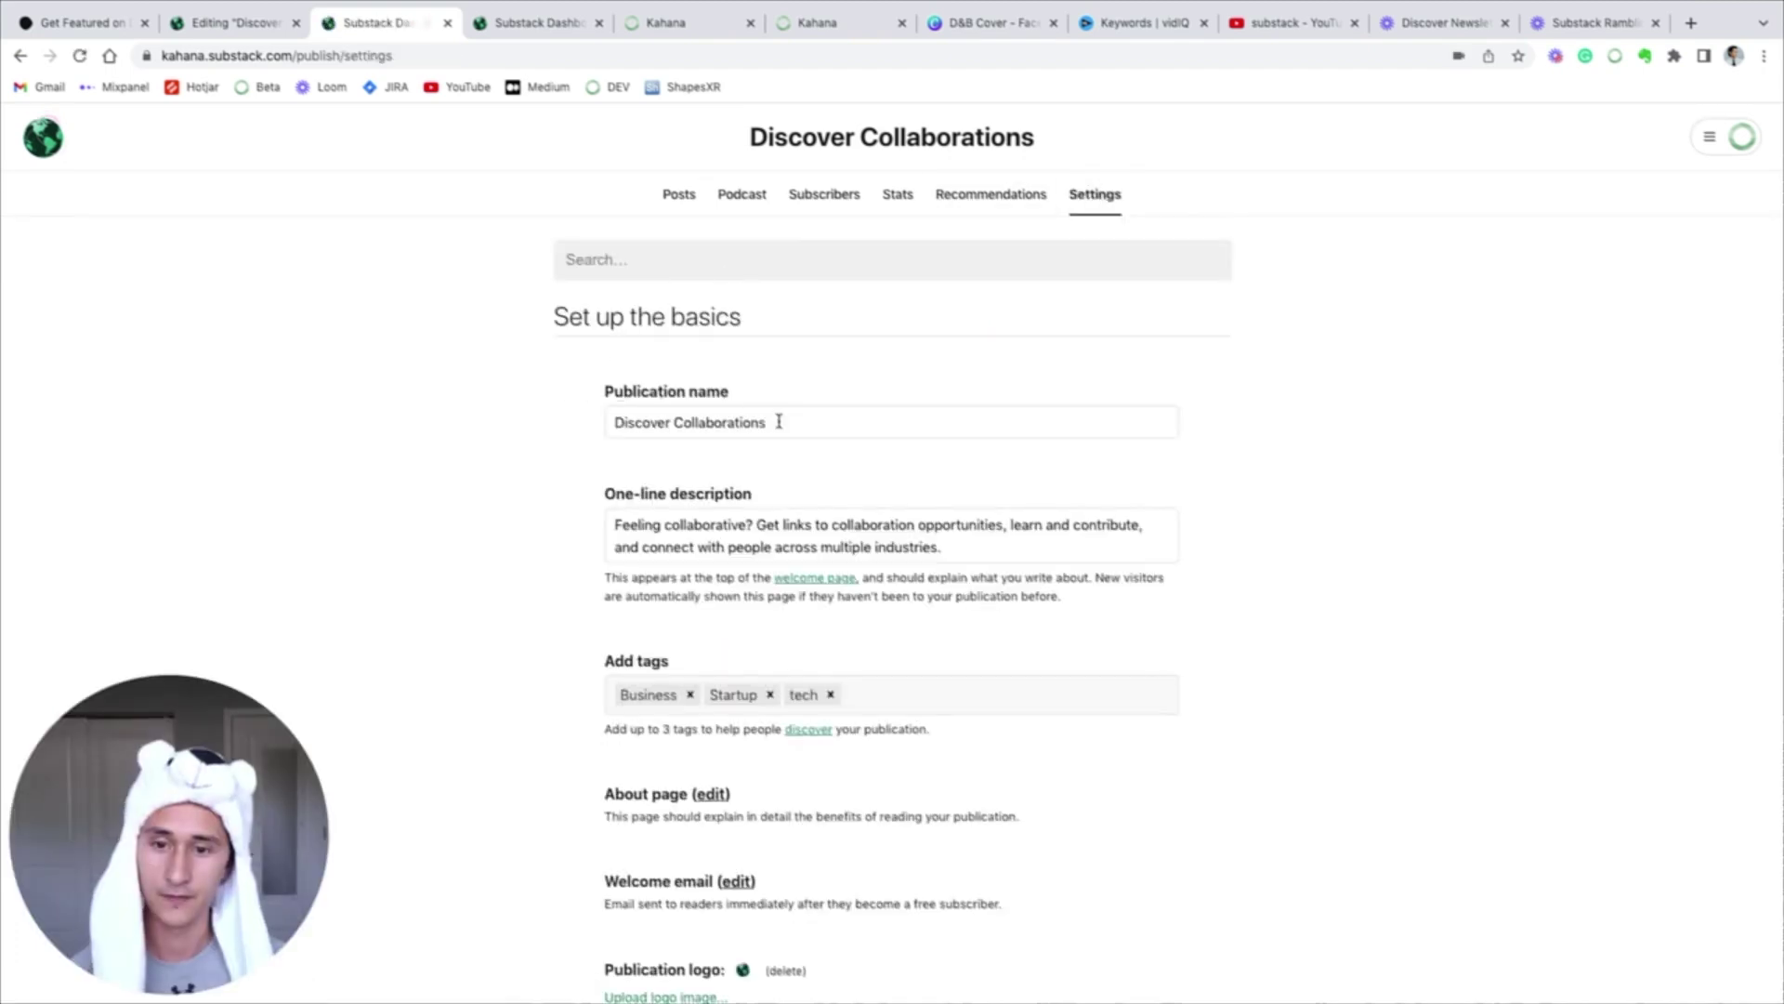
Review the publication name and one-line description fields, then preview the welcome page.
drag(777, 420, 585, 427)
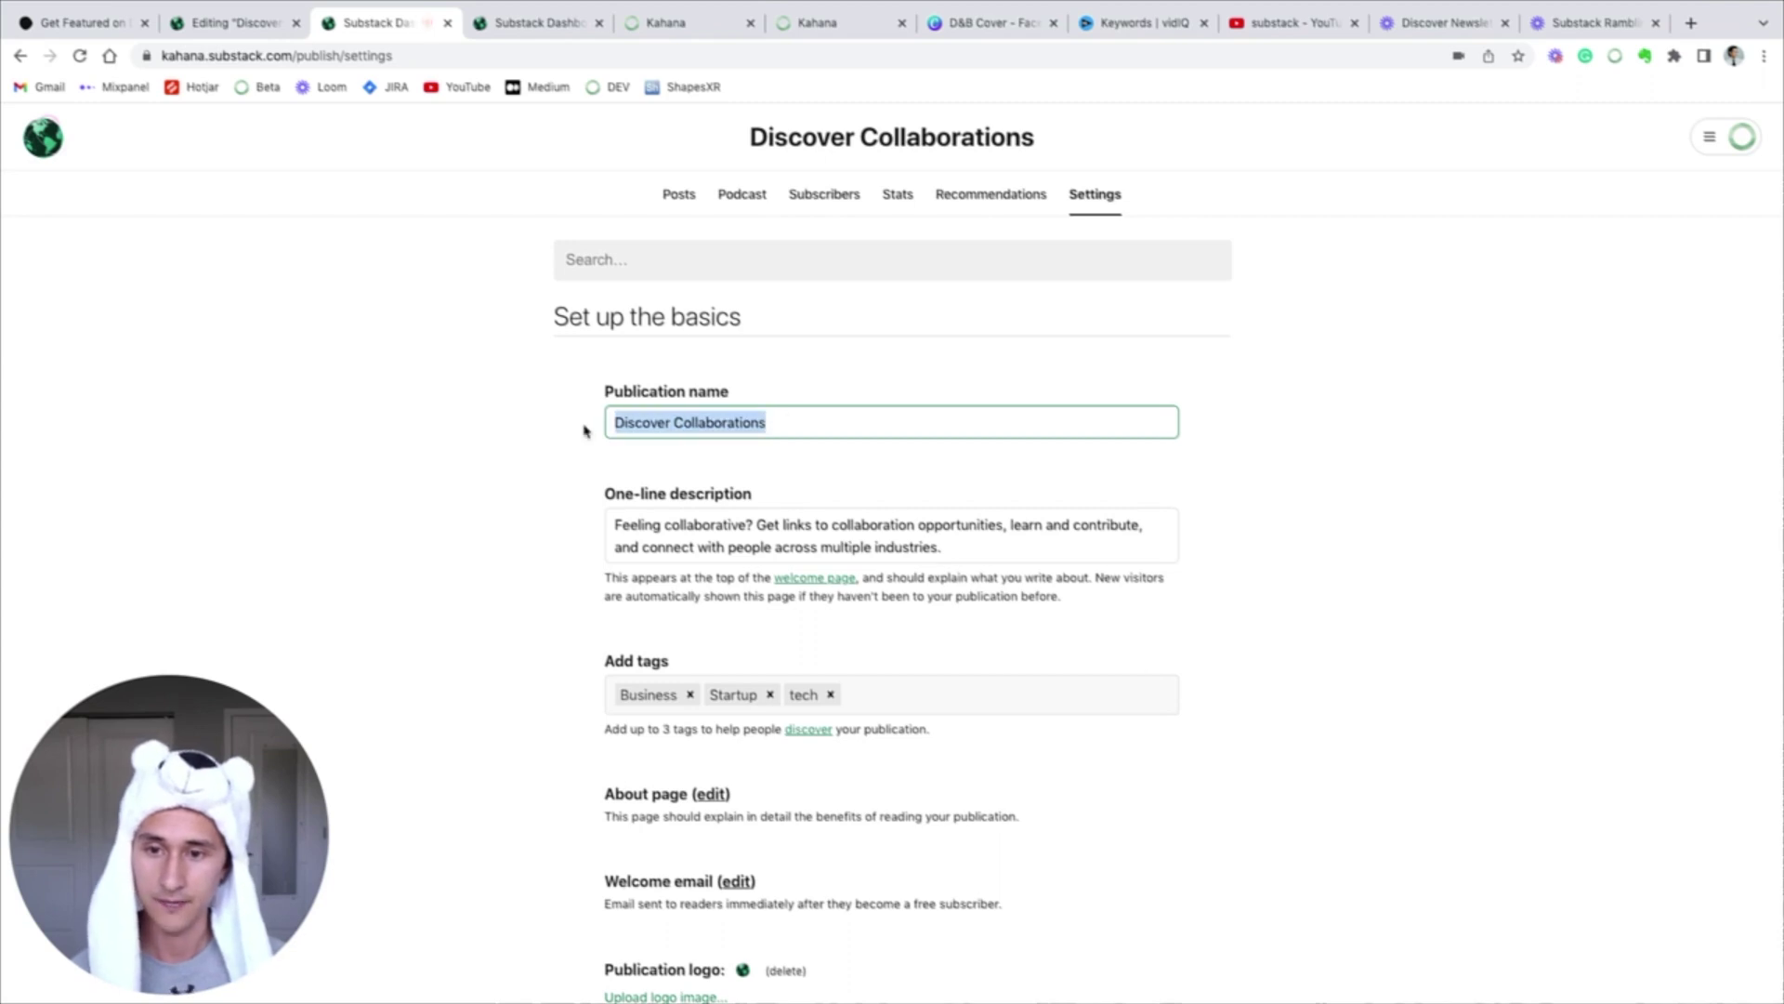
click(712, 422)
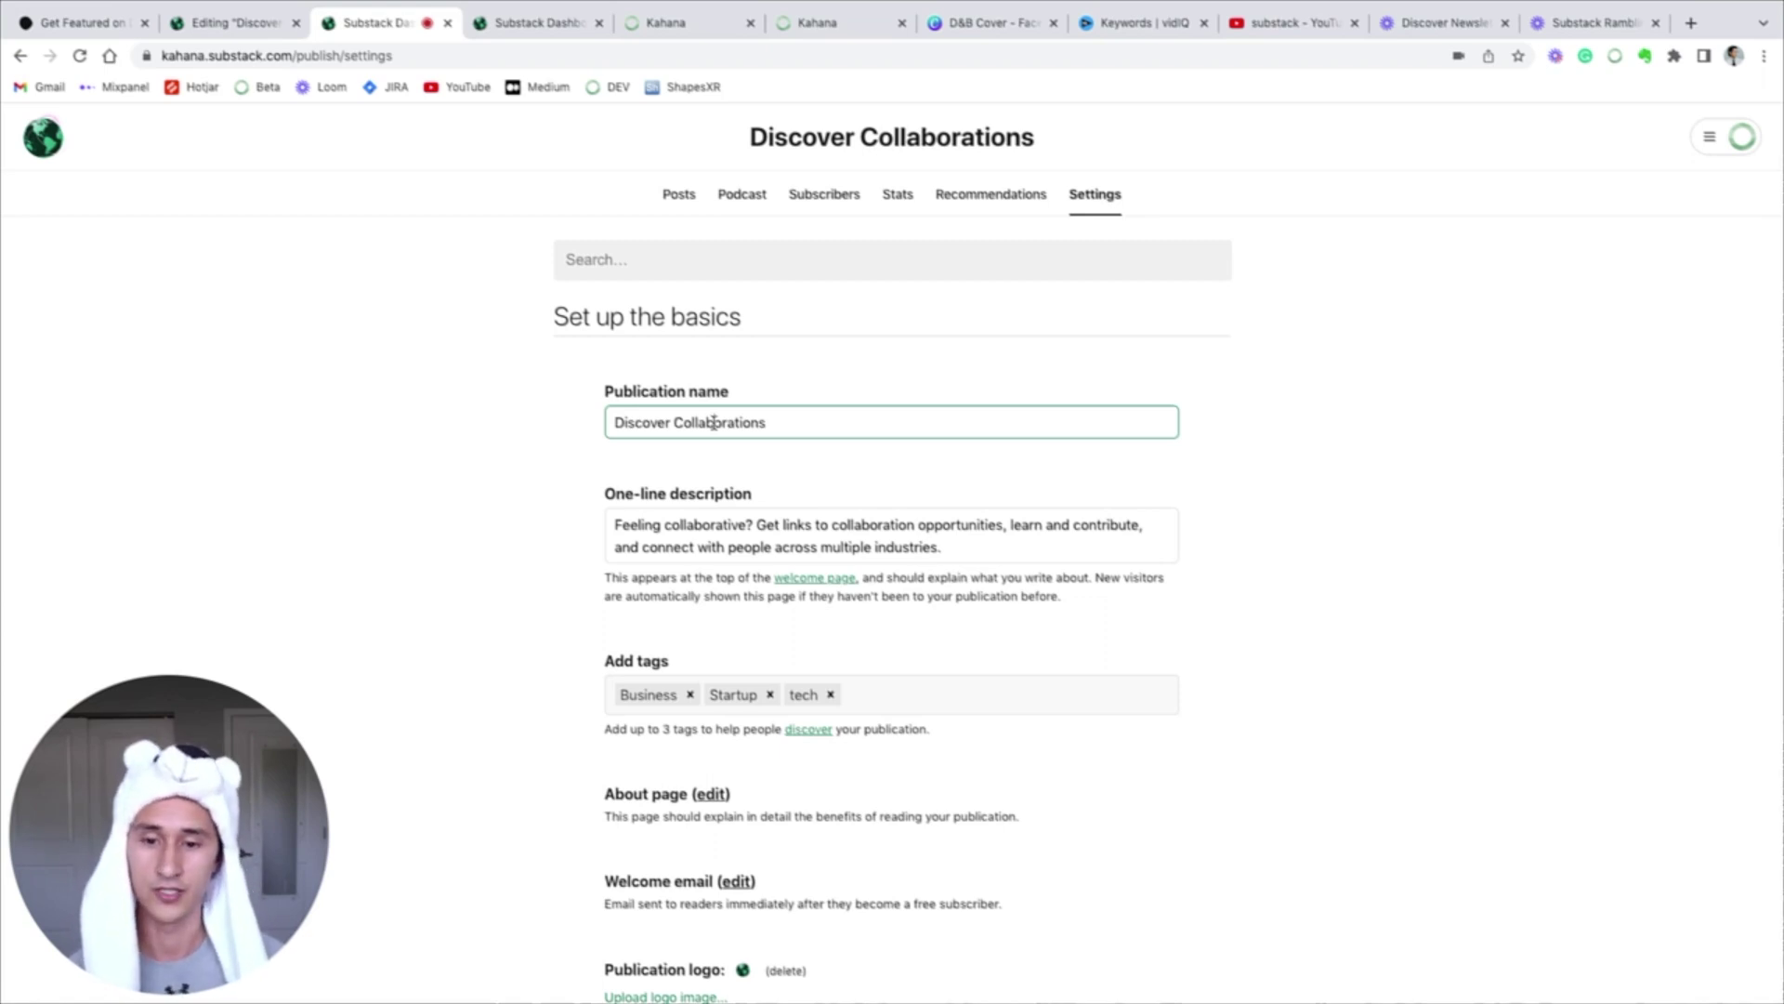
drag(979, 539, 611, 526)
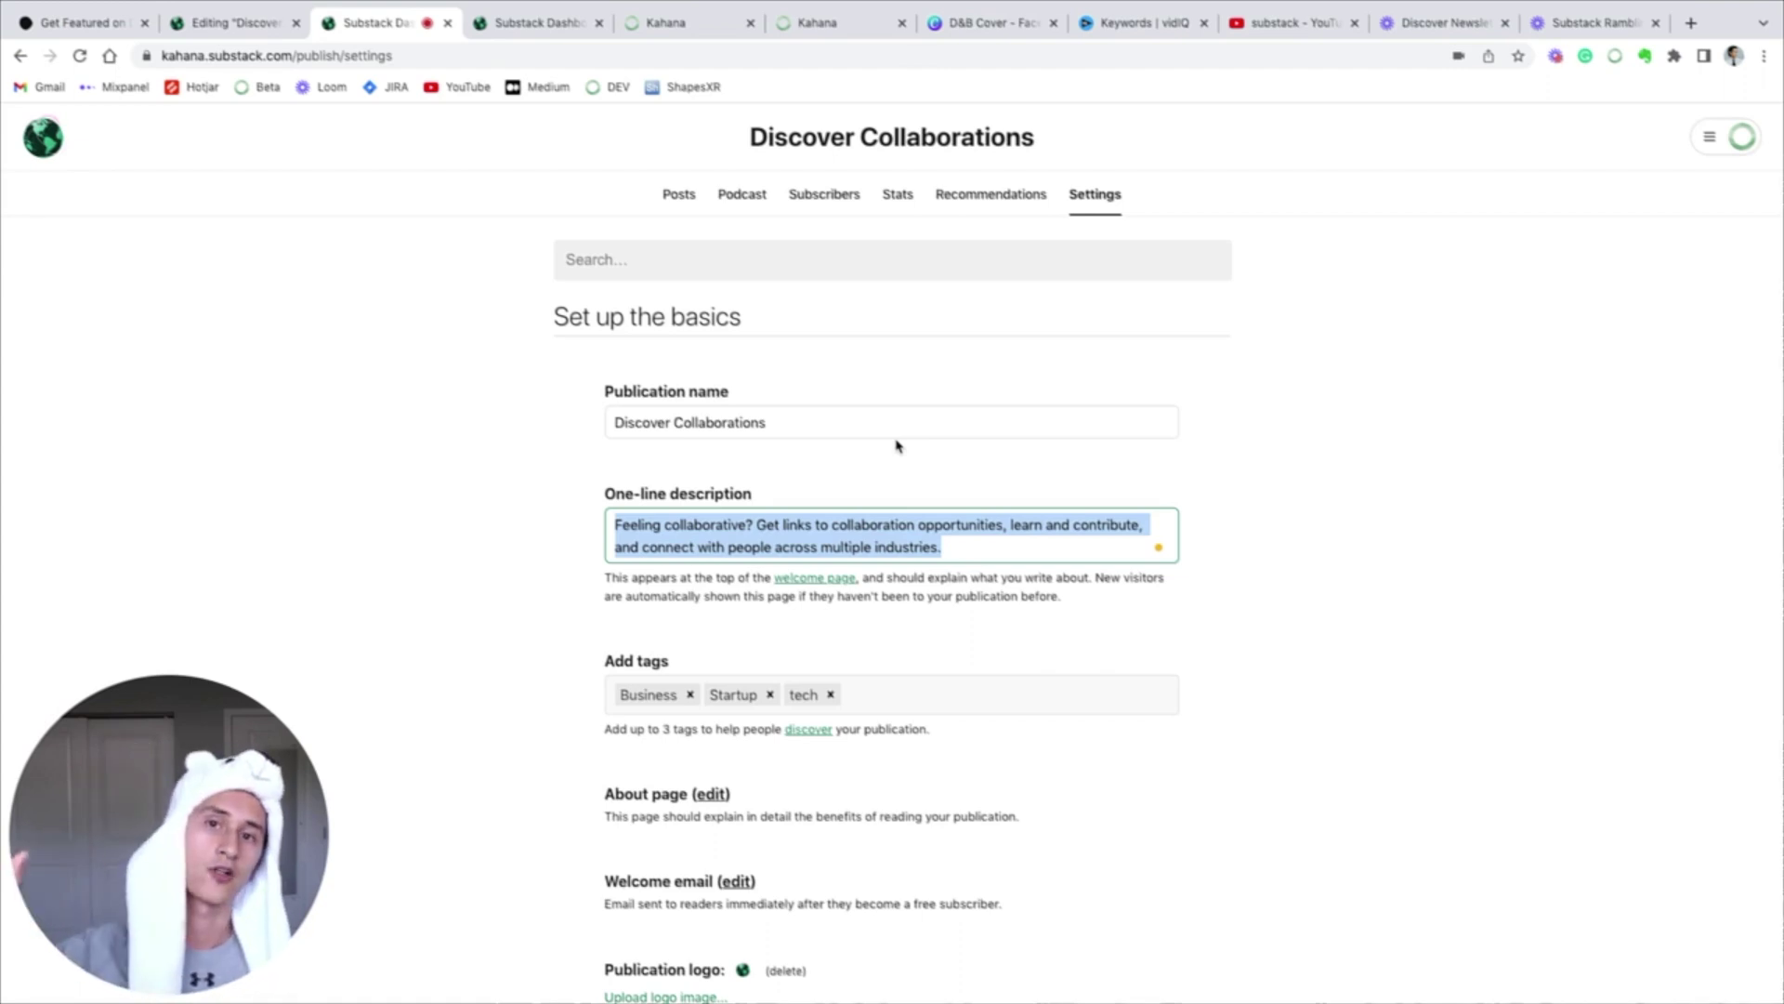
click(902, 545)
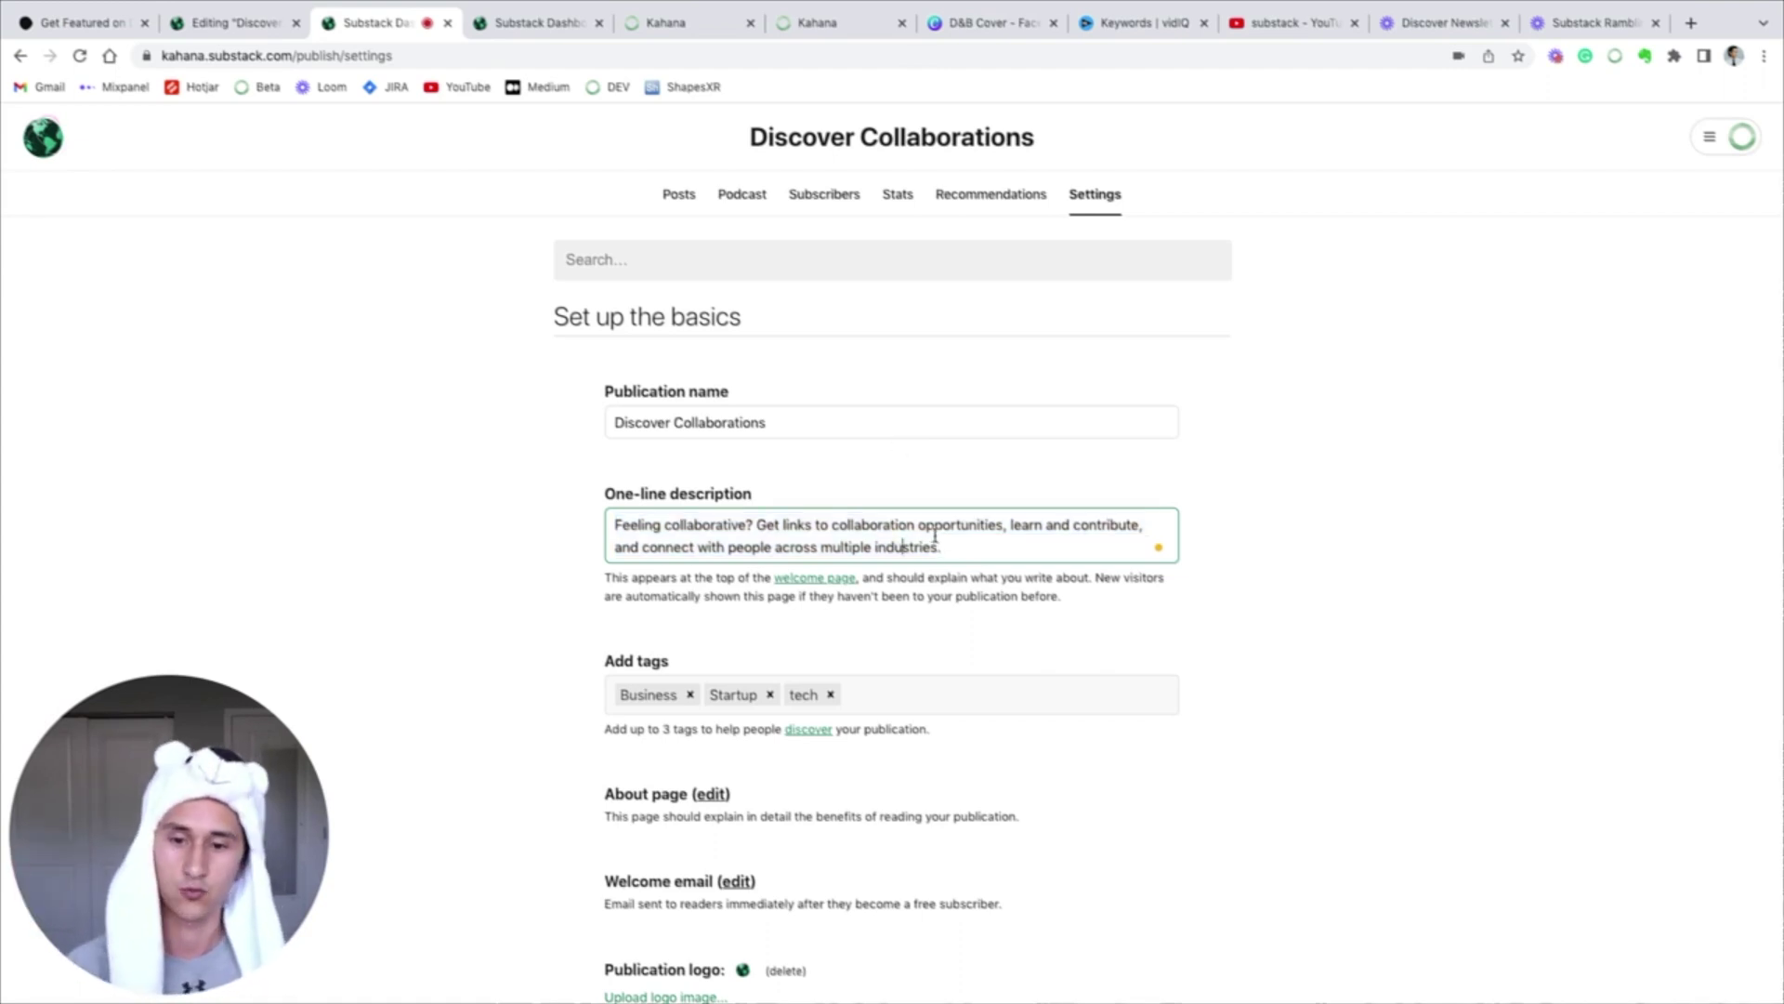
click(823, 586)
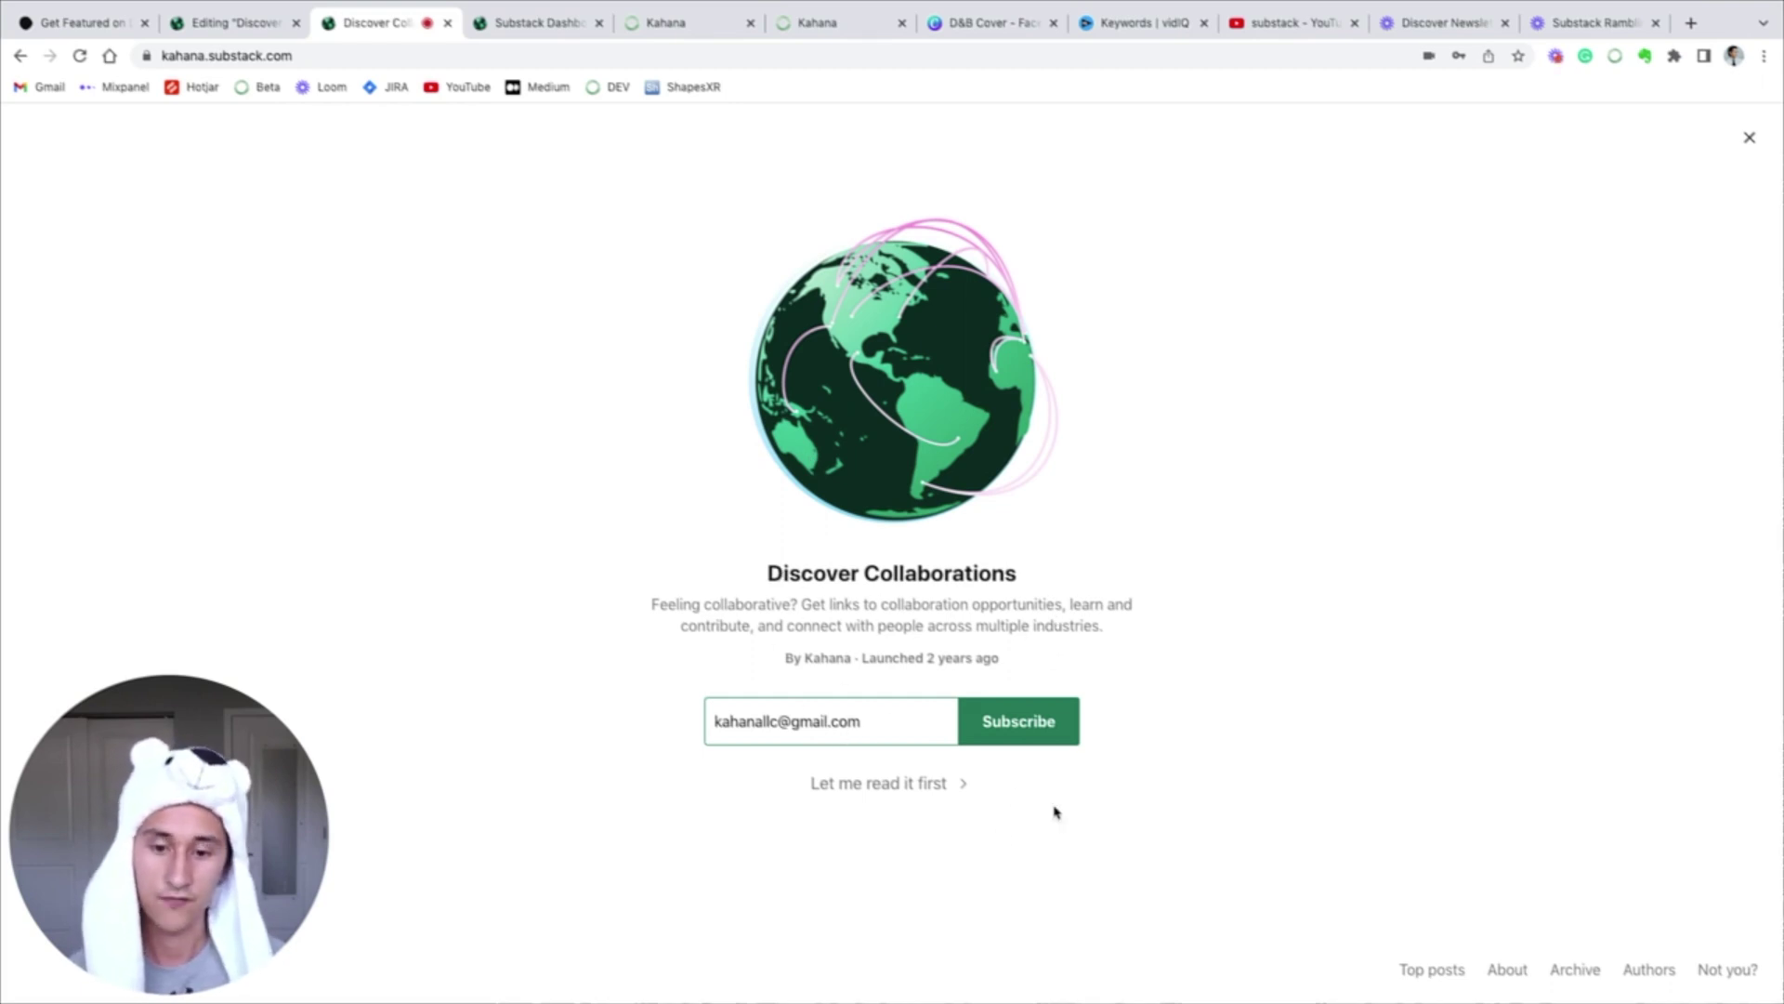
Choose 'Let me read it first' to reach the Discover Collaborations home page.
click(889, 784)
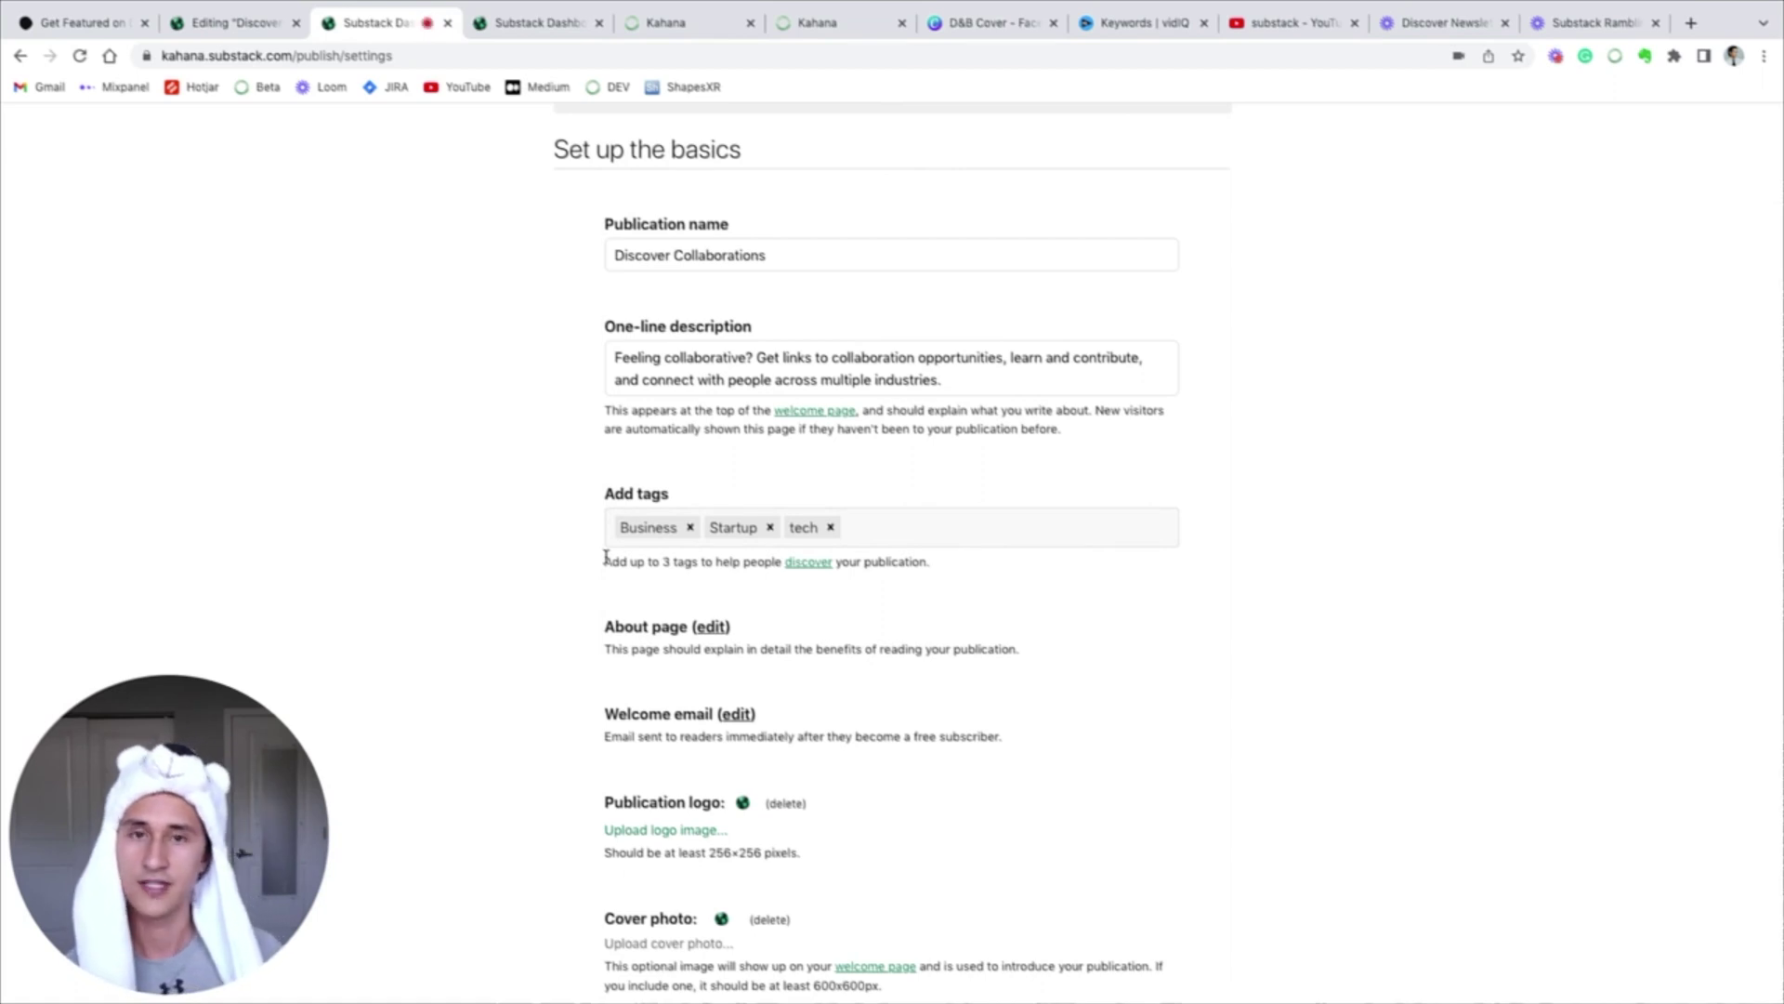
Remove the 'tech' tag, keeping Business and Startup, and go to the About page editor.
click(831, 527)
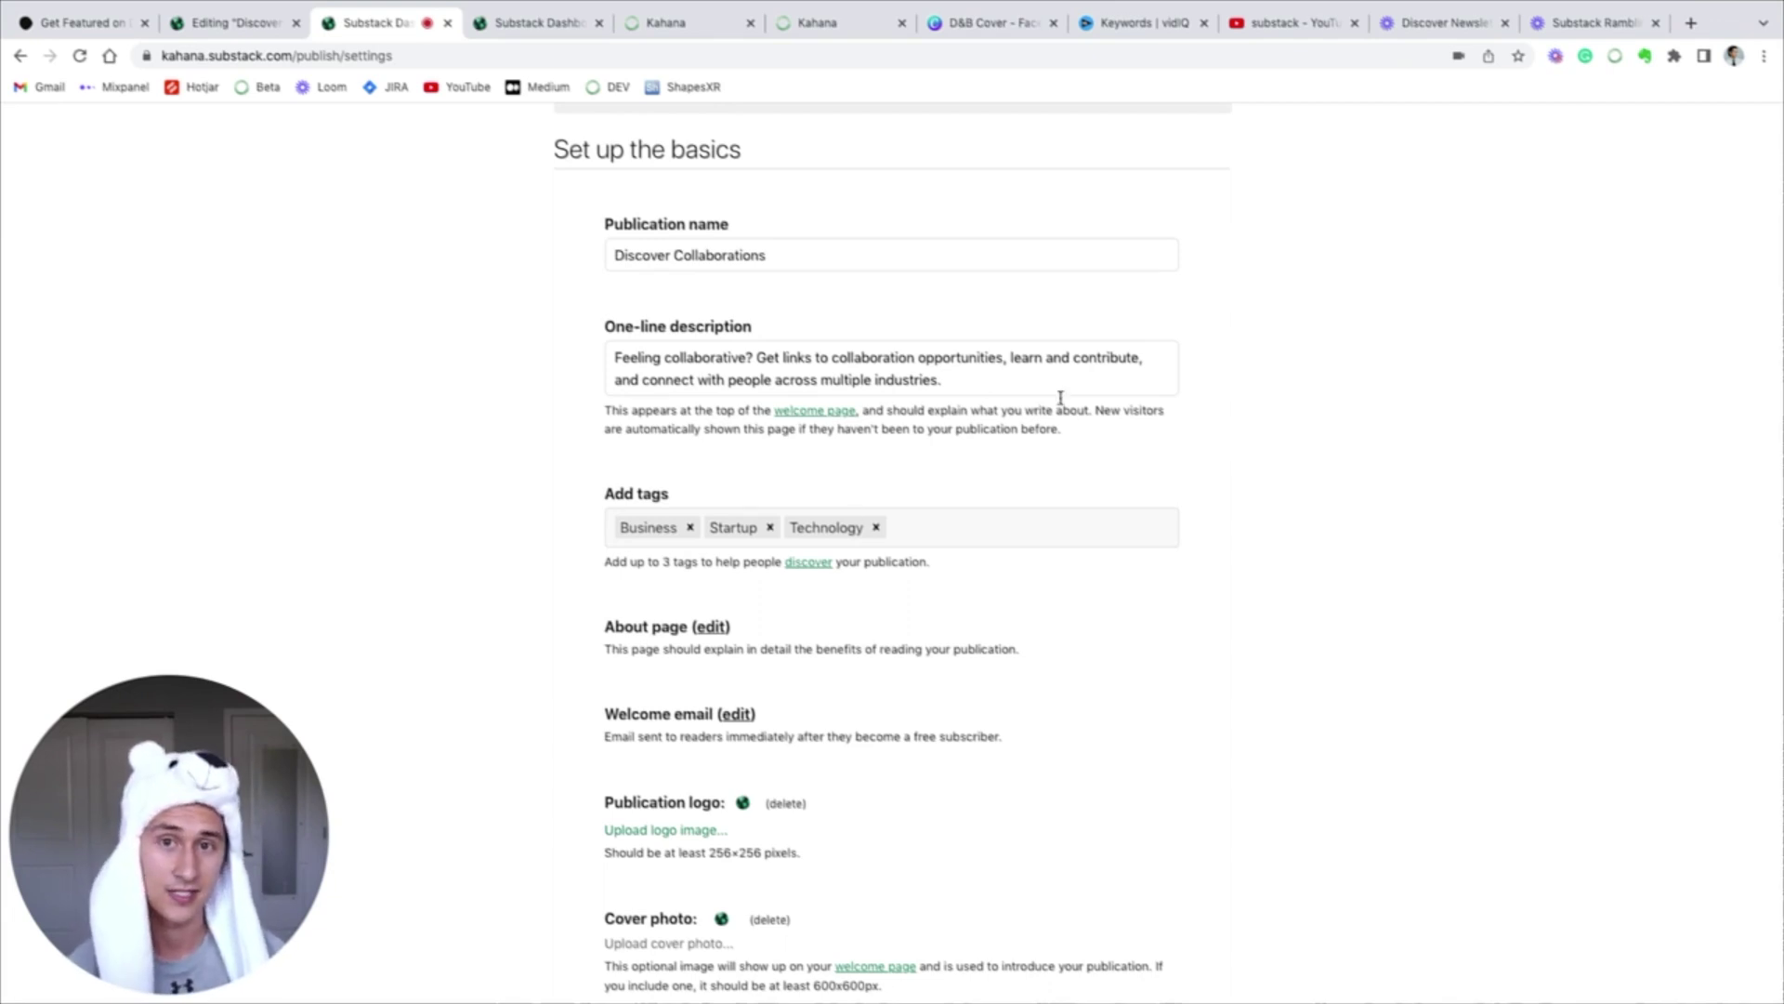
scroll(708, 499, down, 2)
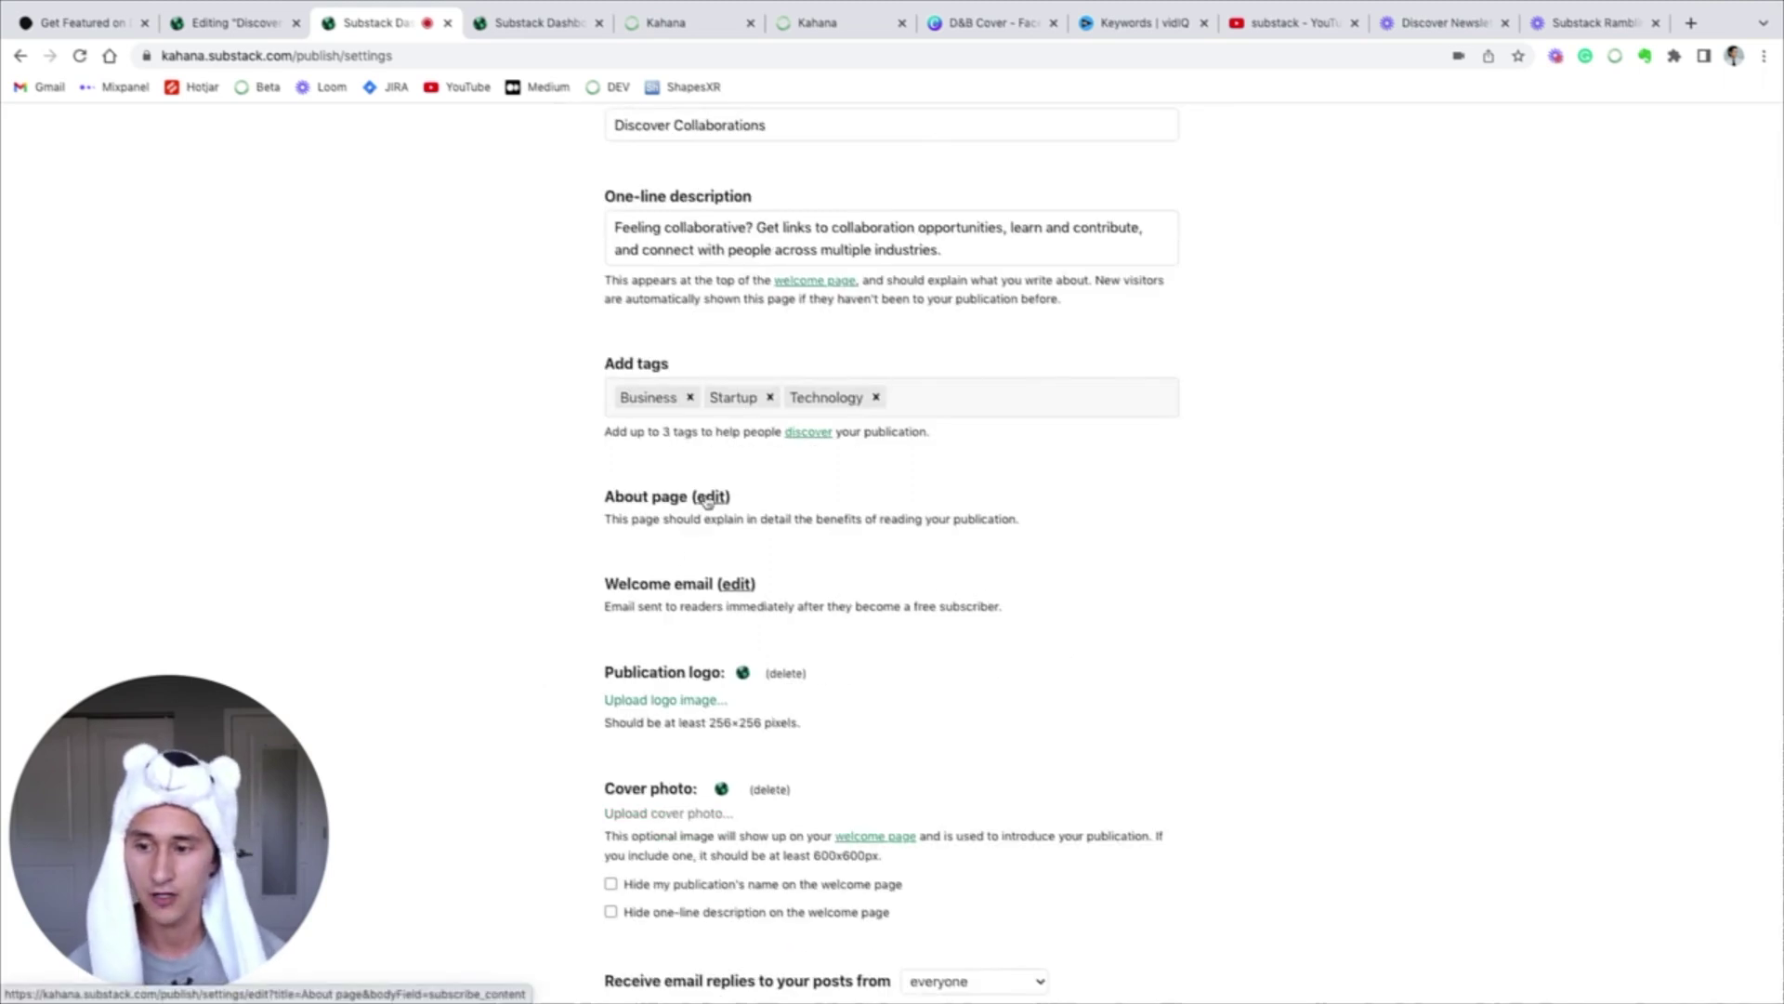
click(708, 499)
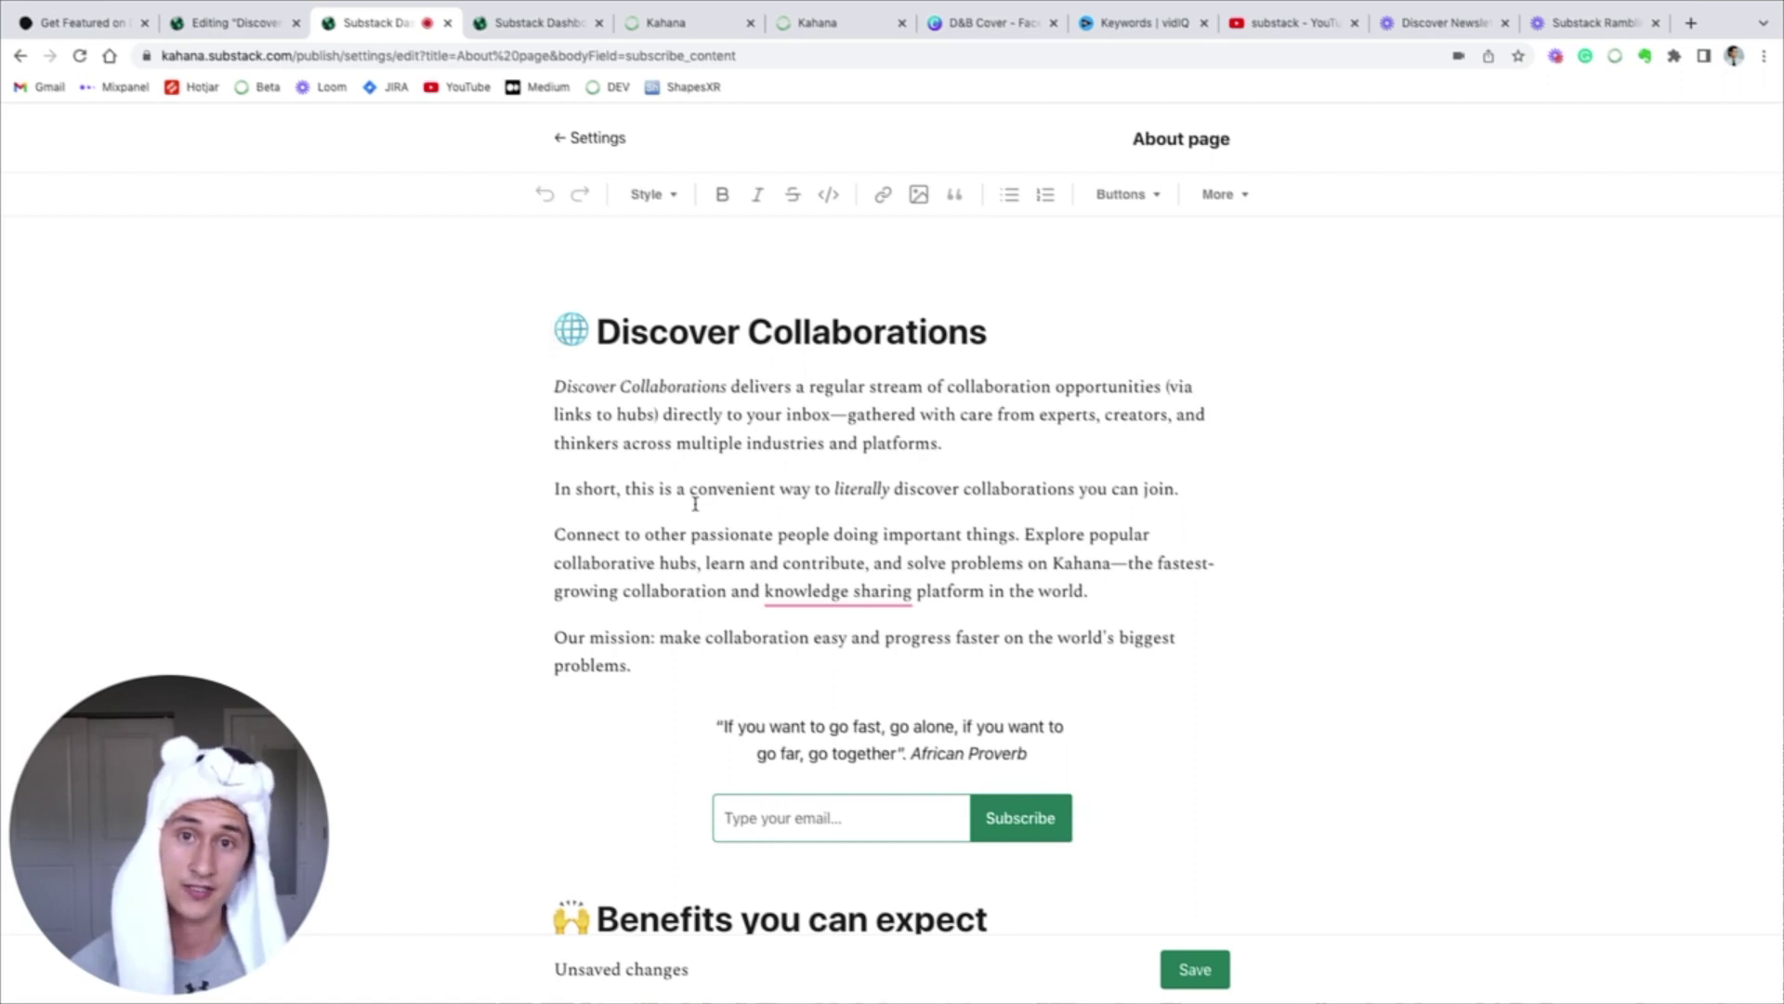
Scroll through the About draft's intro, mission, proverb quote, benefits and 'Why it works' sections.
scroll(695, 503, down, 3)
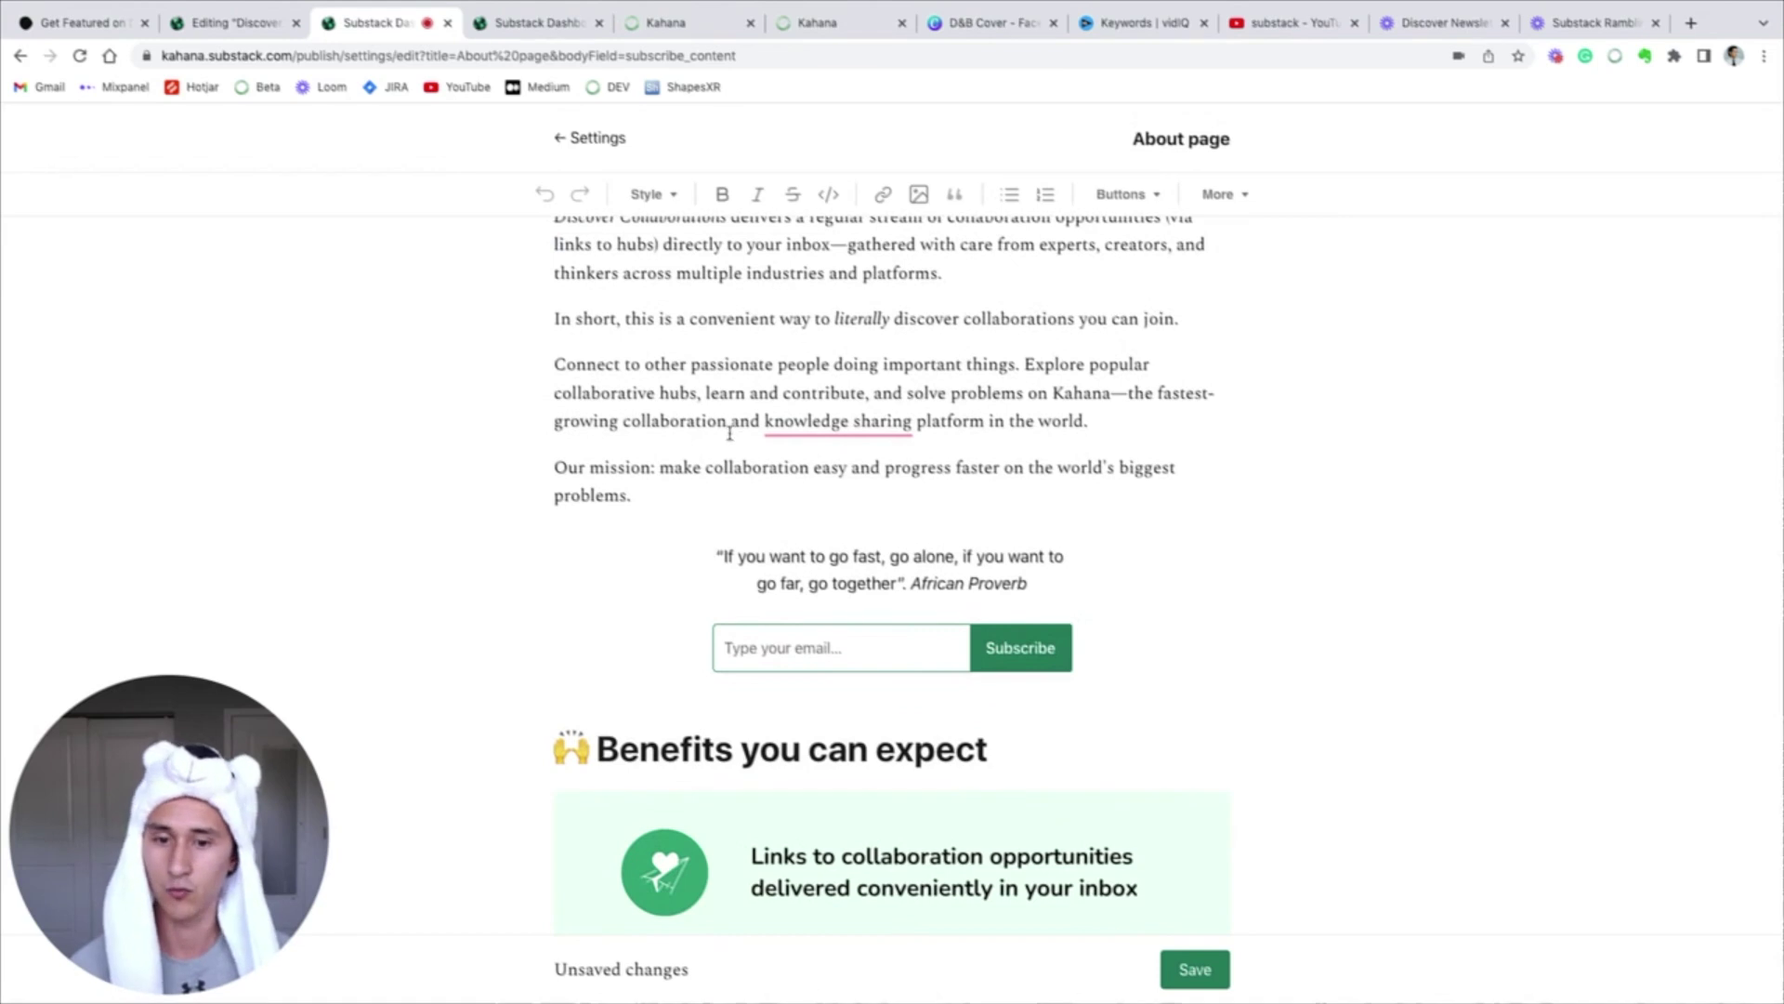
scroll(762, 641, down, 5)
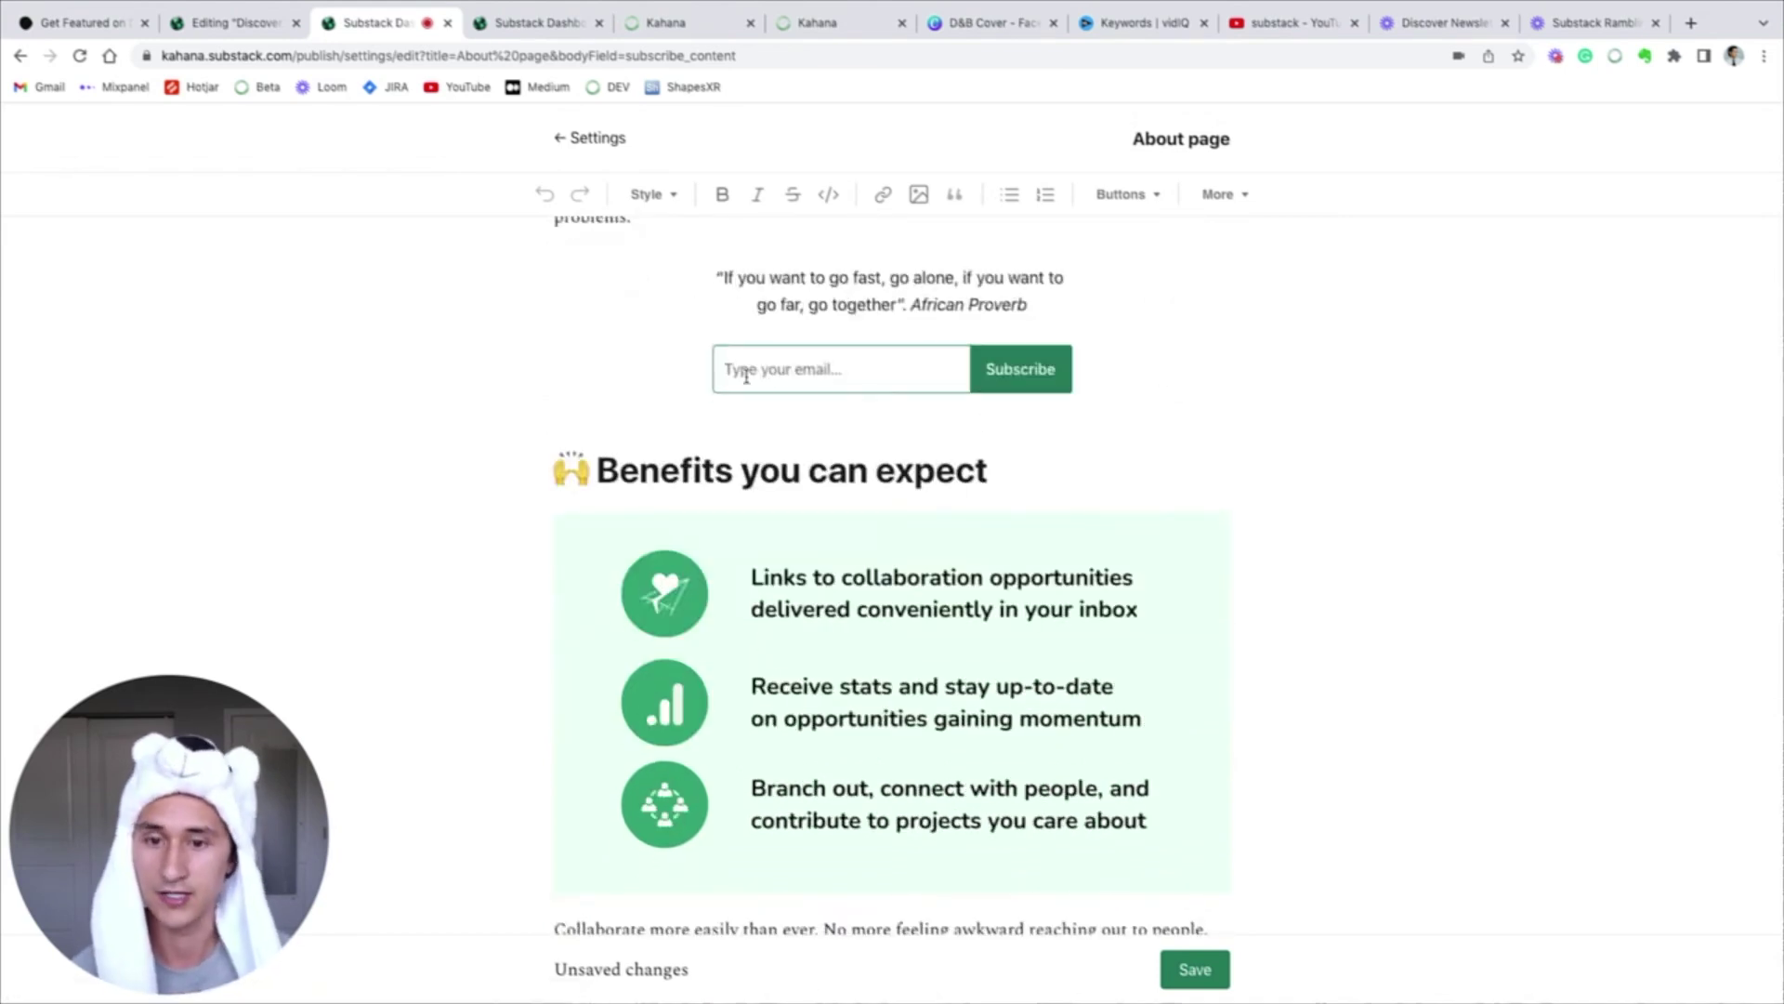
scroll(745, 374, down, 3)
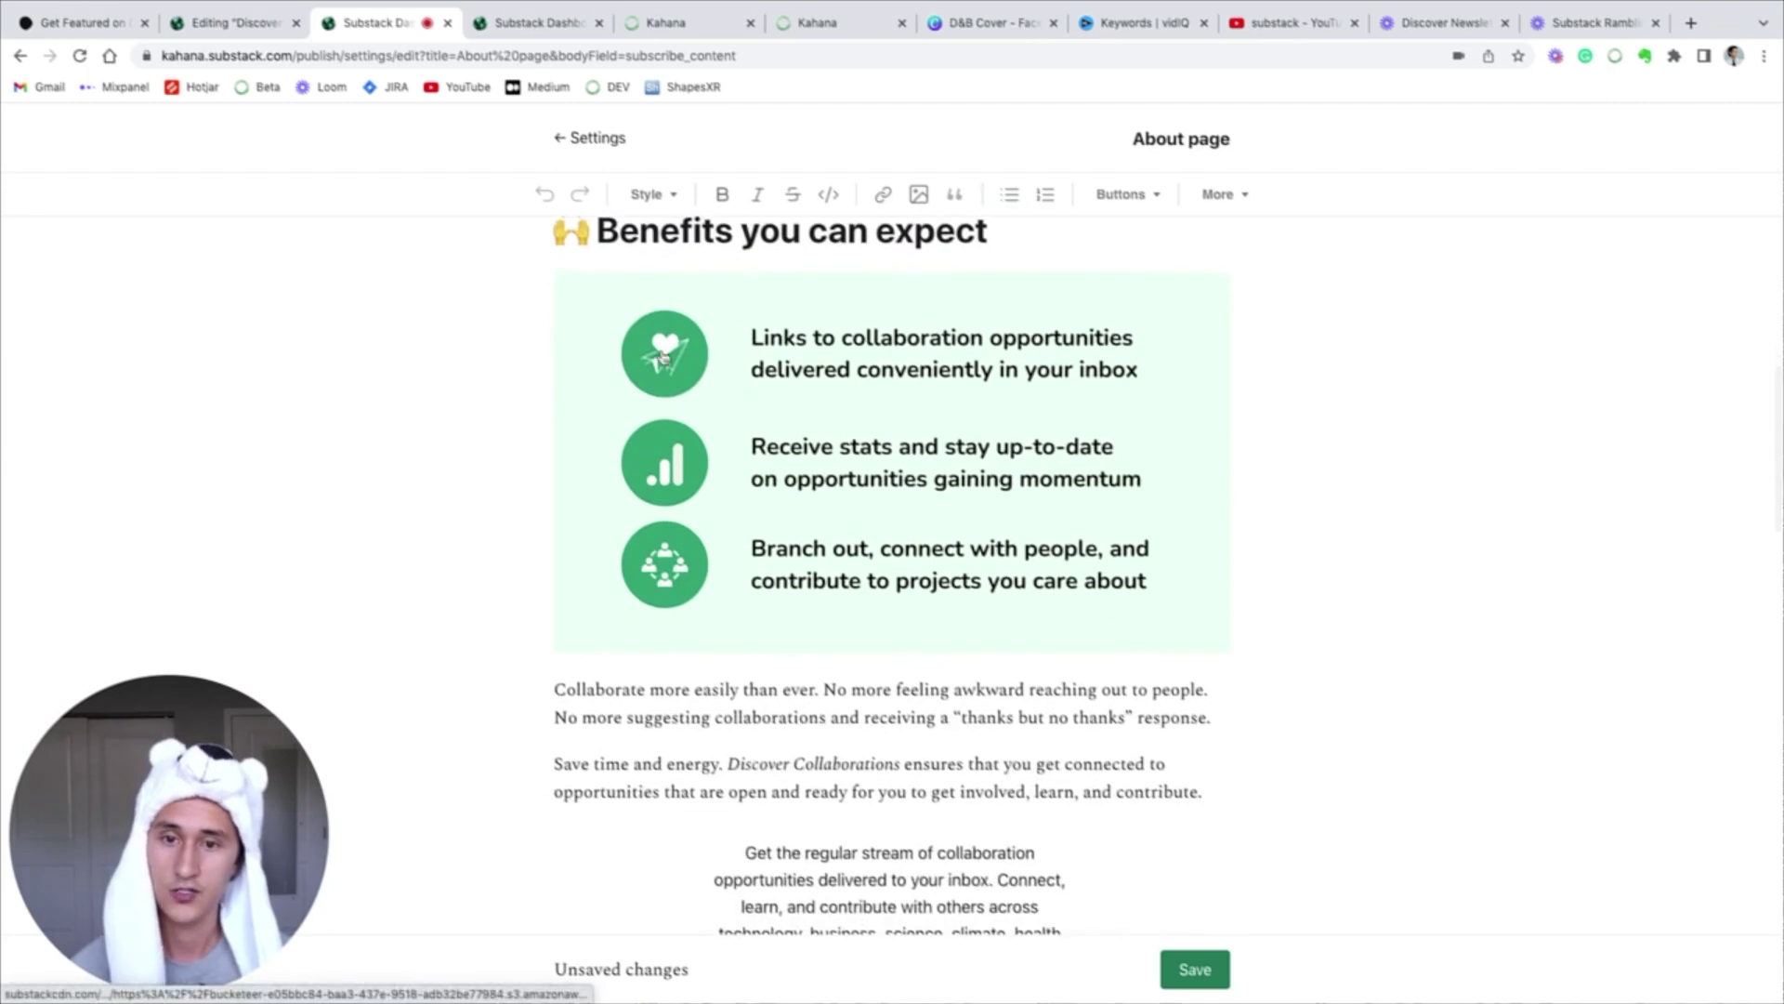
scroll(748, 562, down, 8)
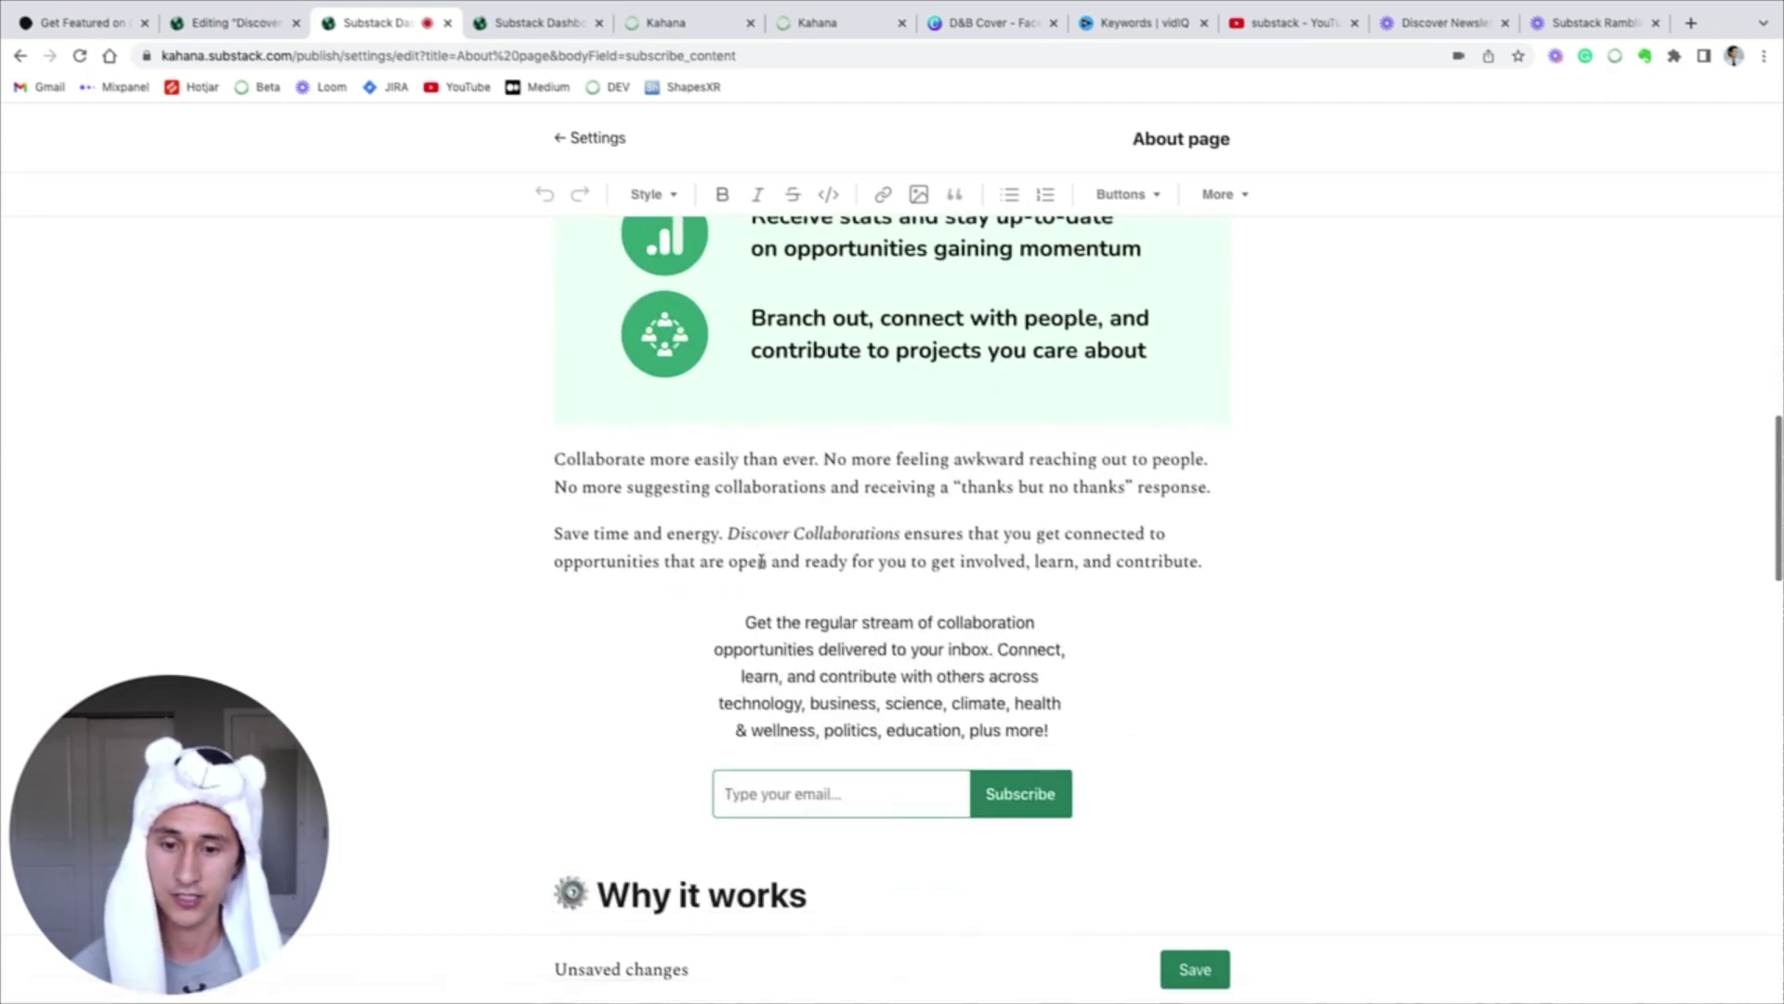
scroll(773, 709, down, 3)
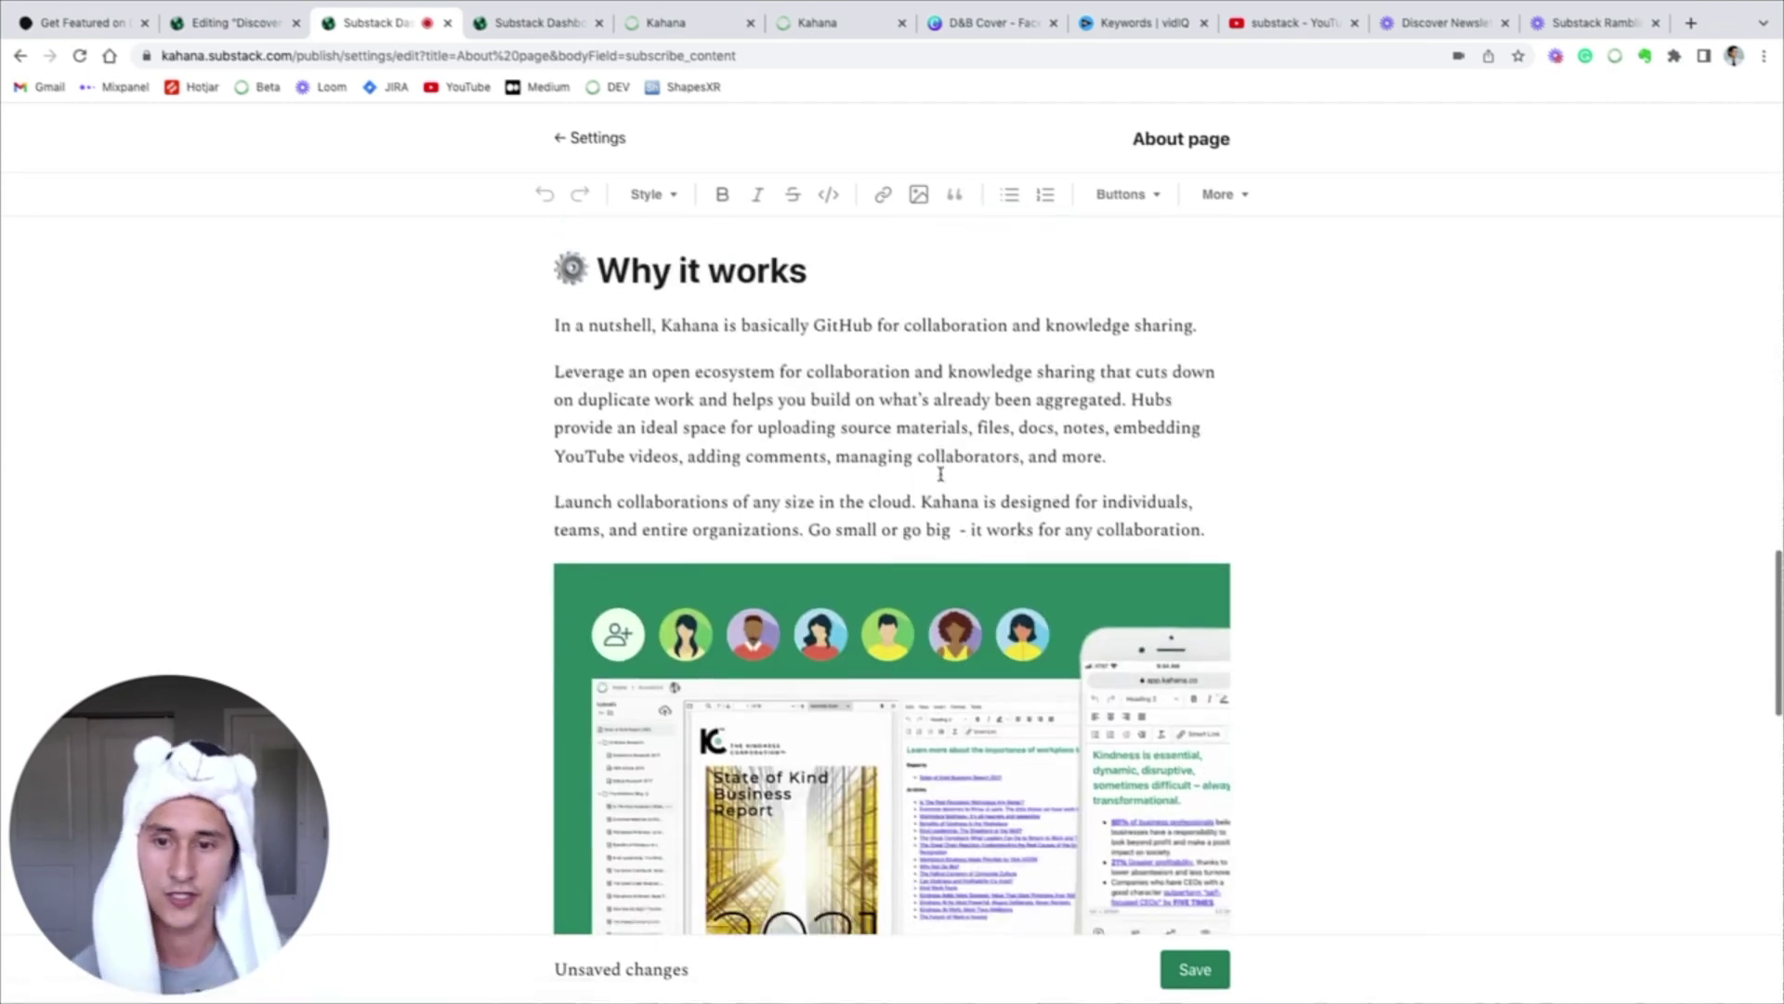
scroll(940, 475, down, 1)
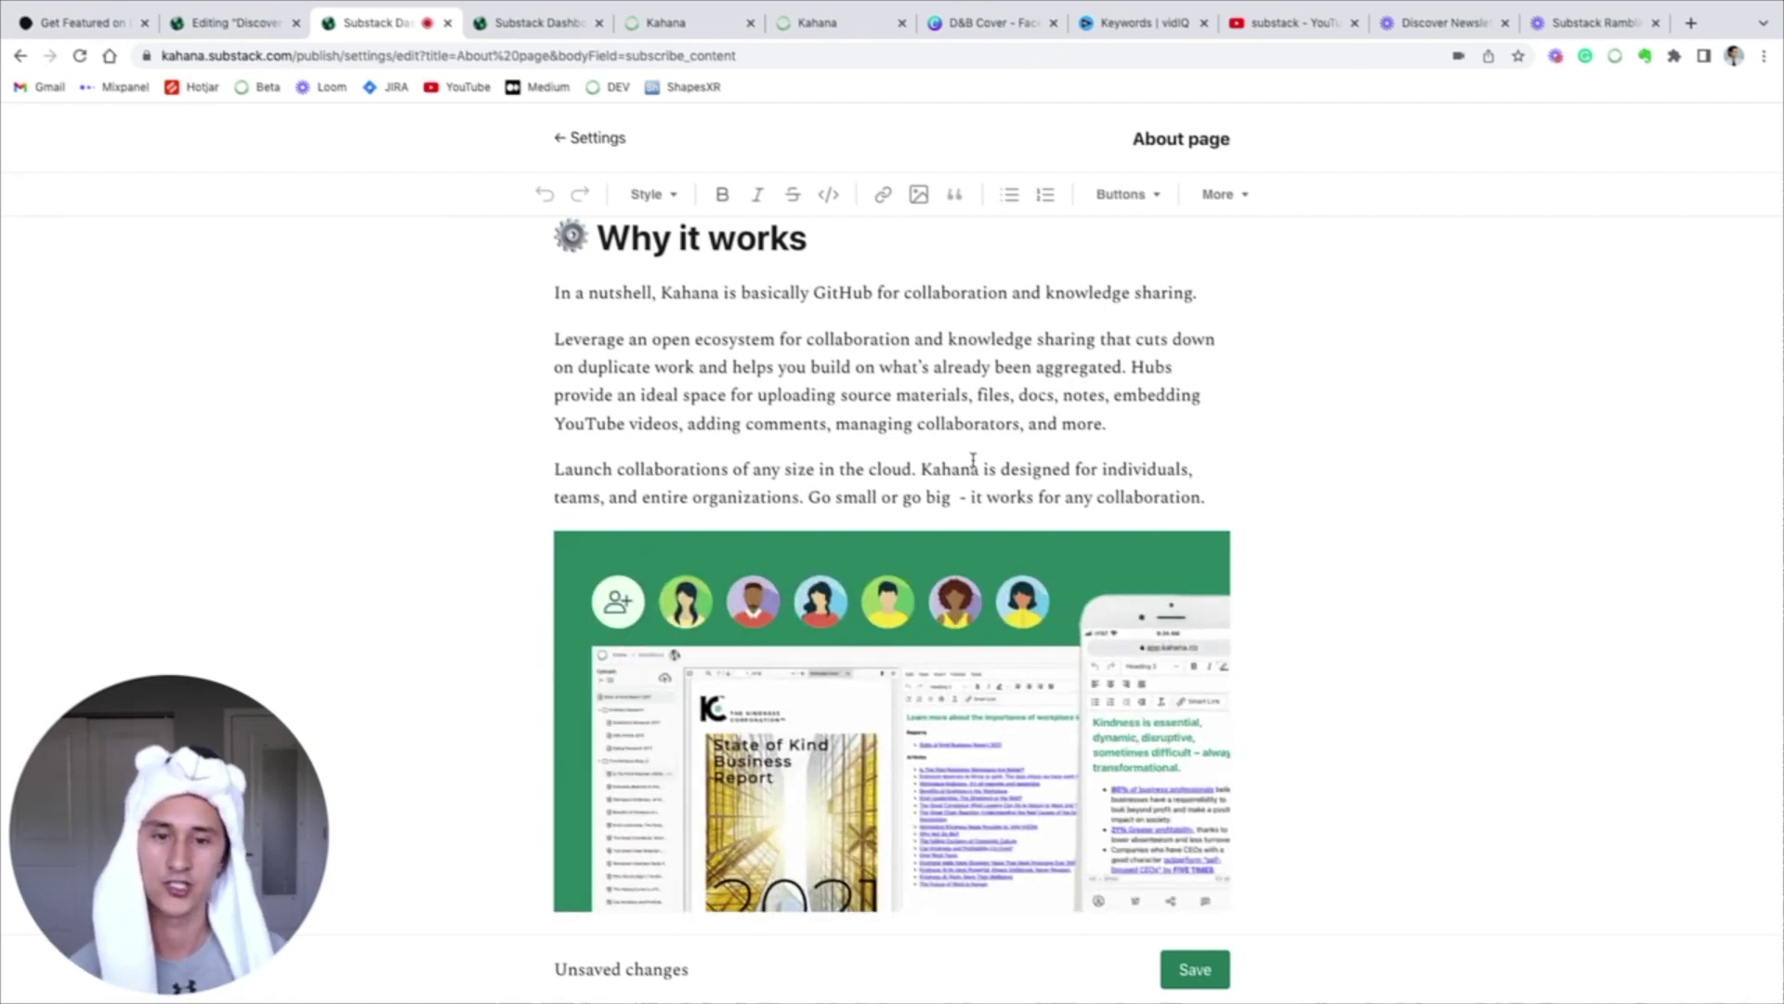
Scroll to the 'Grow and scale' end of the draft and follow 'Get Featured on Discover Collaborations'.
scroll(979, 503, down, 2)
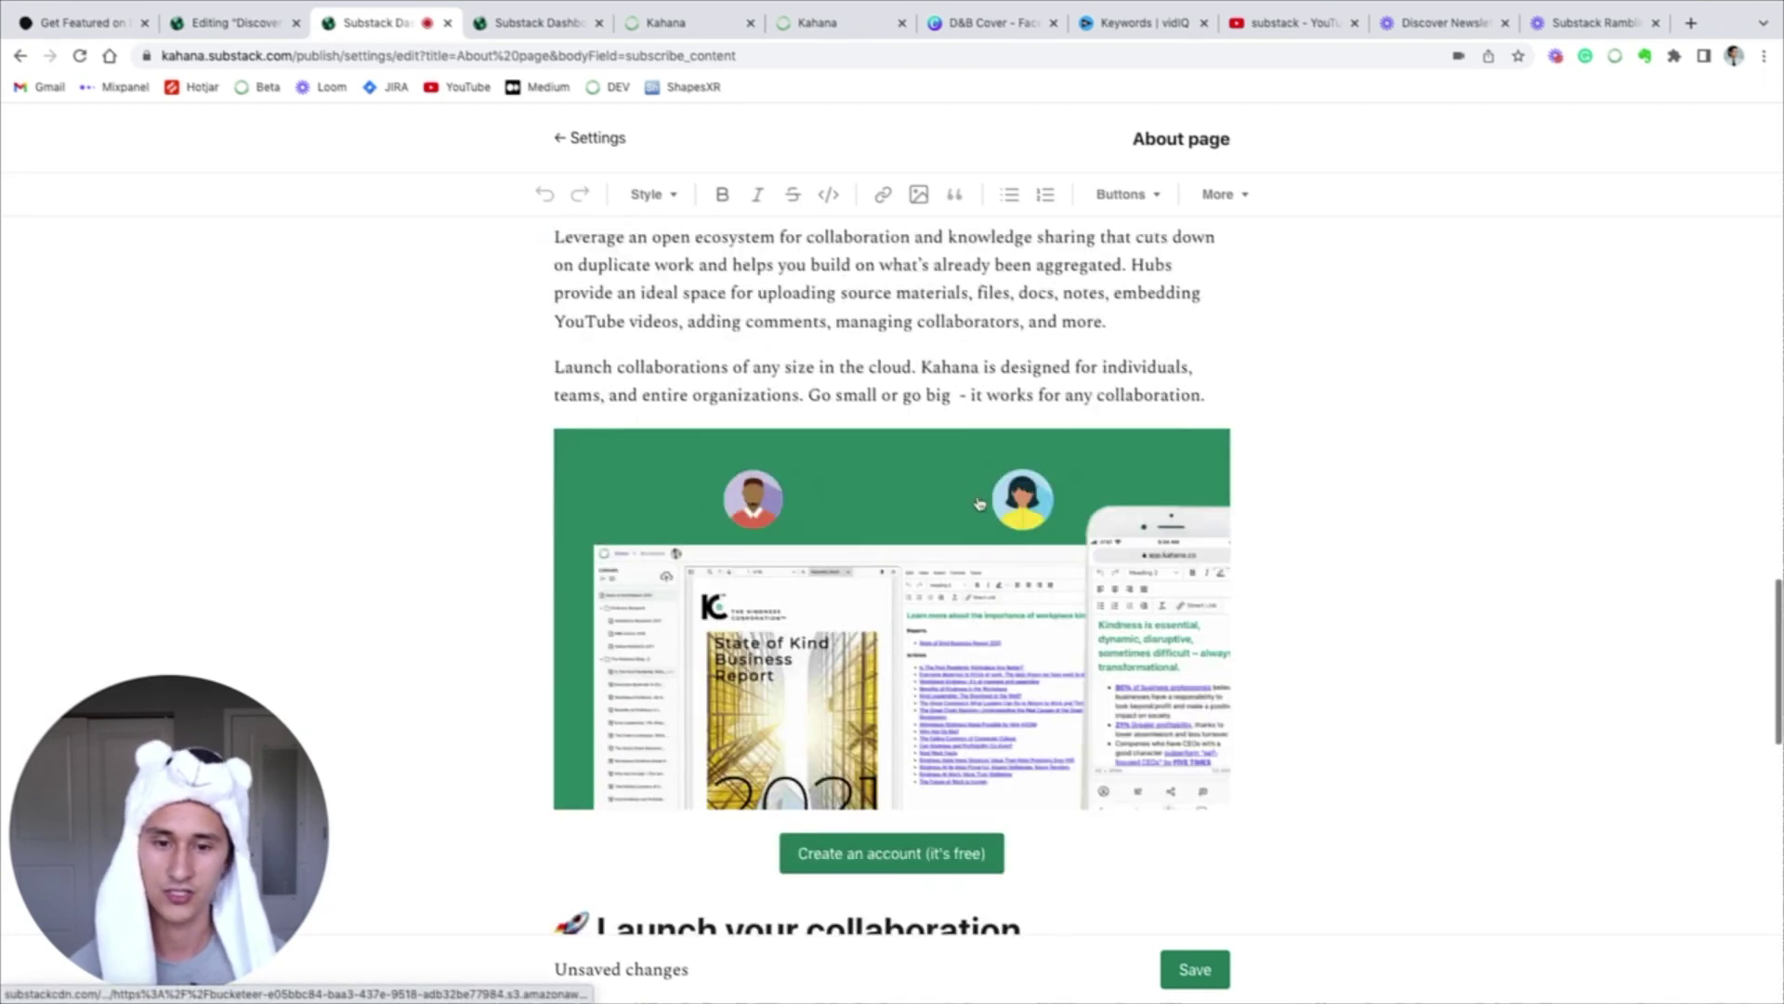
scroll(979, 504, down, 3)
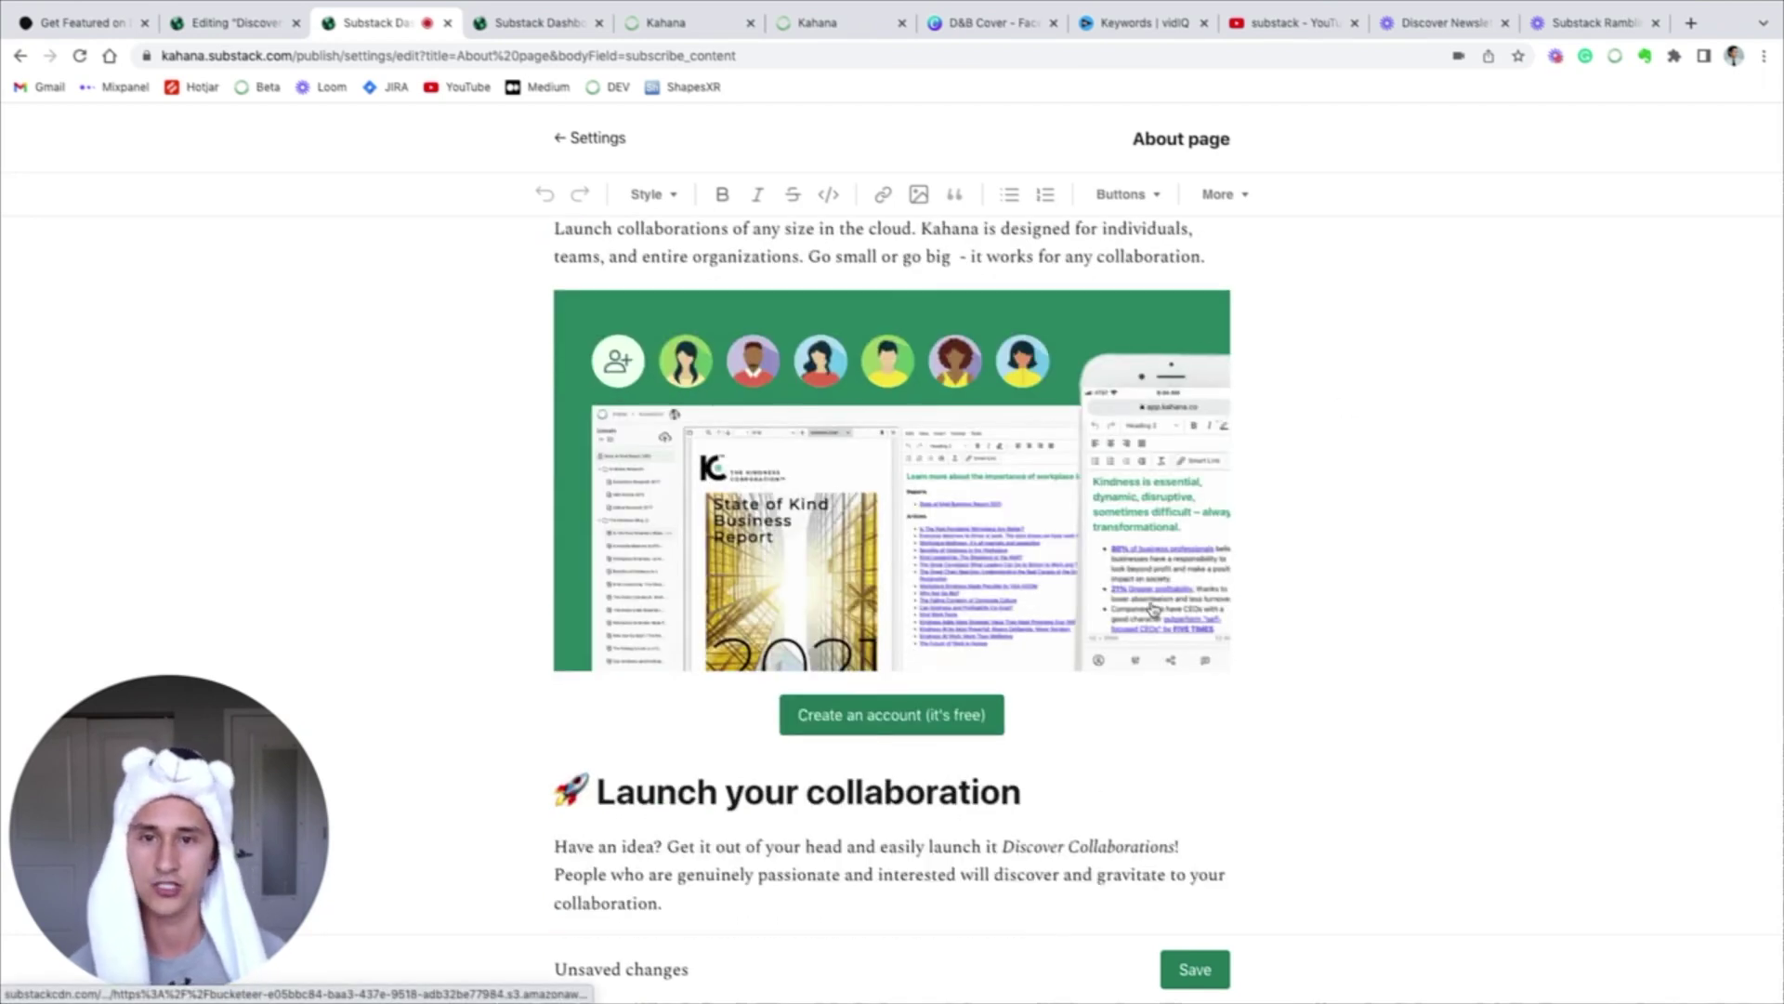
scroll(892, 576, down, 6)
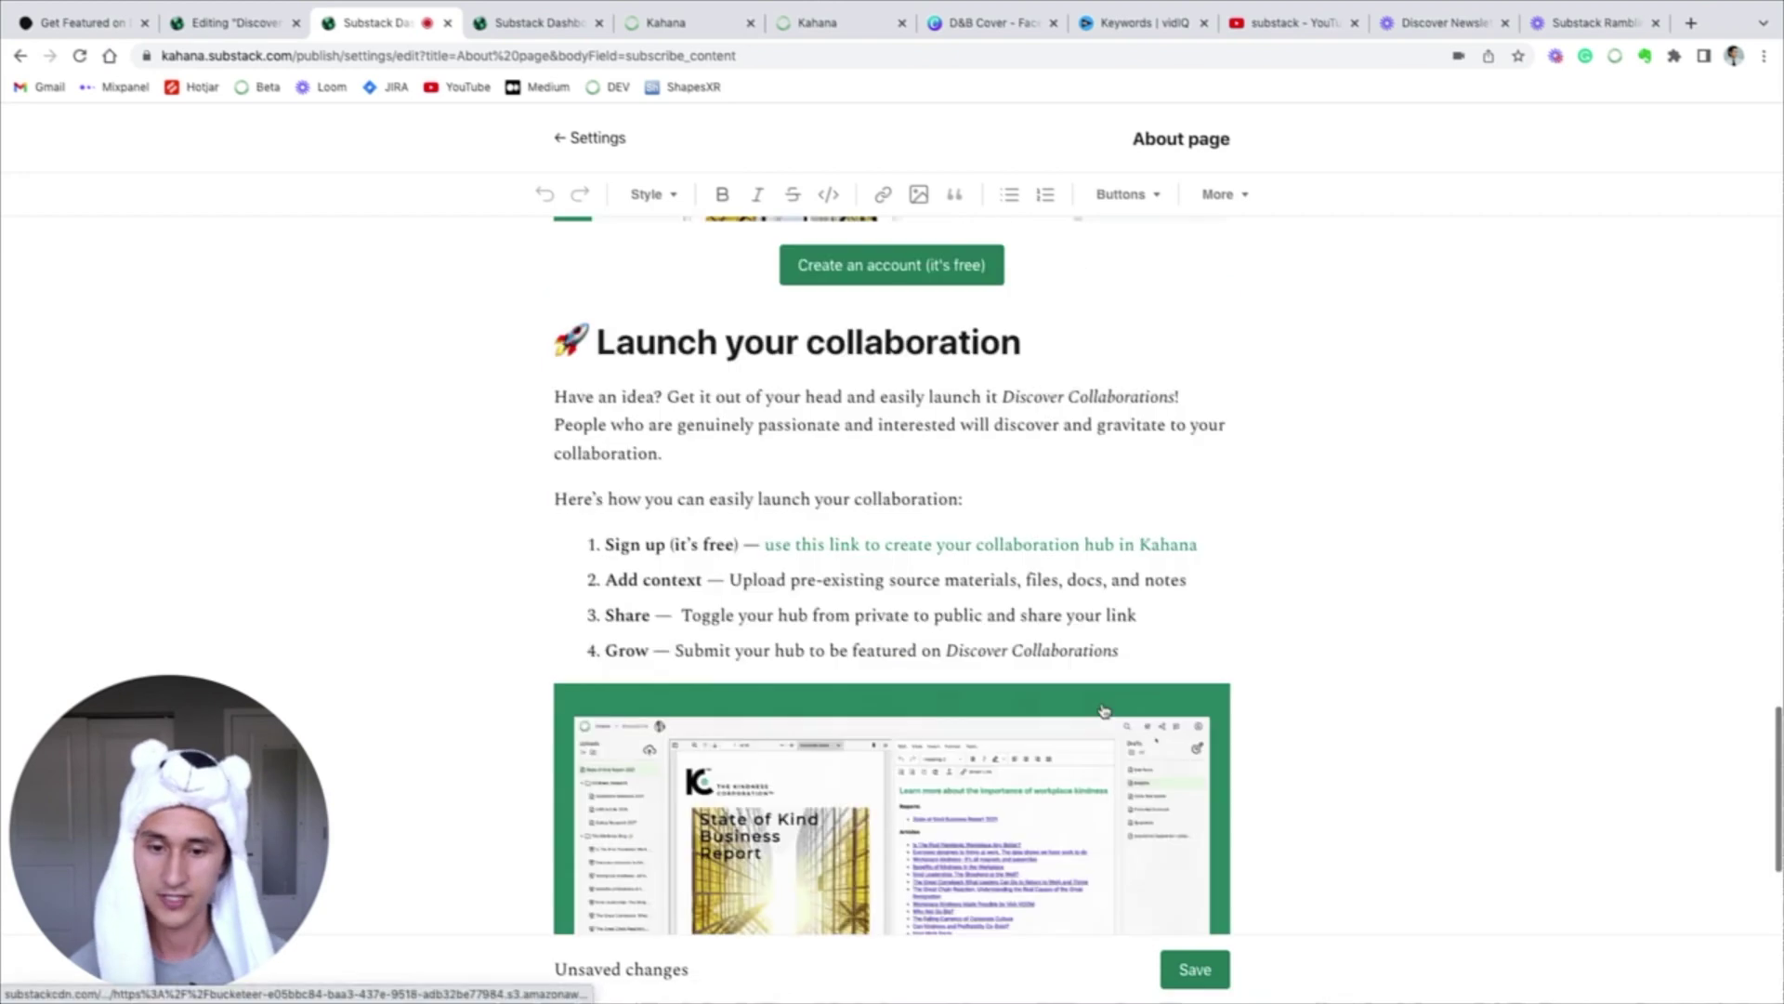
scroll(616, 711, down, 2)
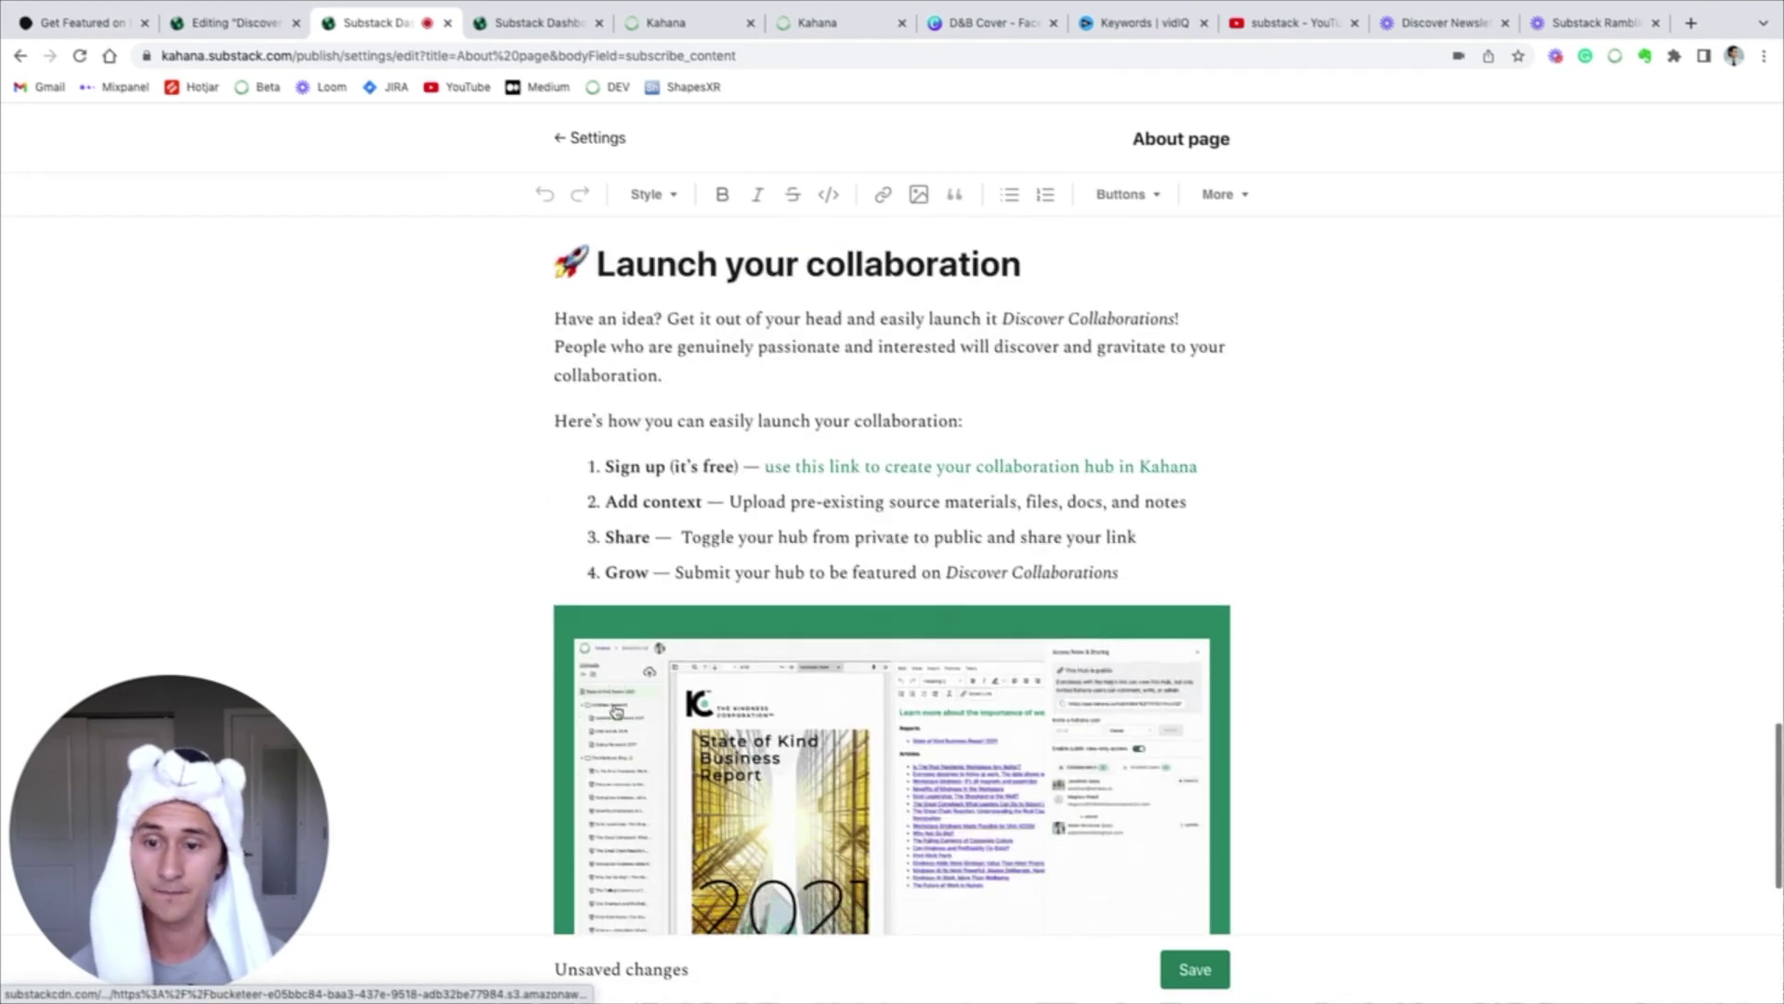
scroll(616, 711, down, 1)
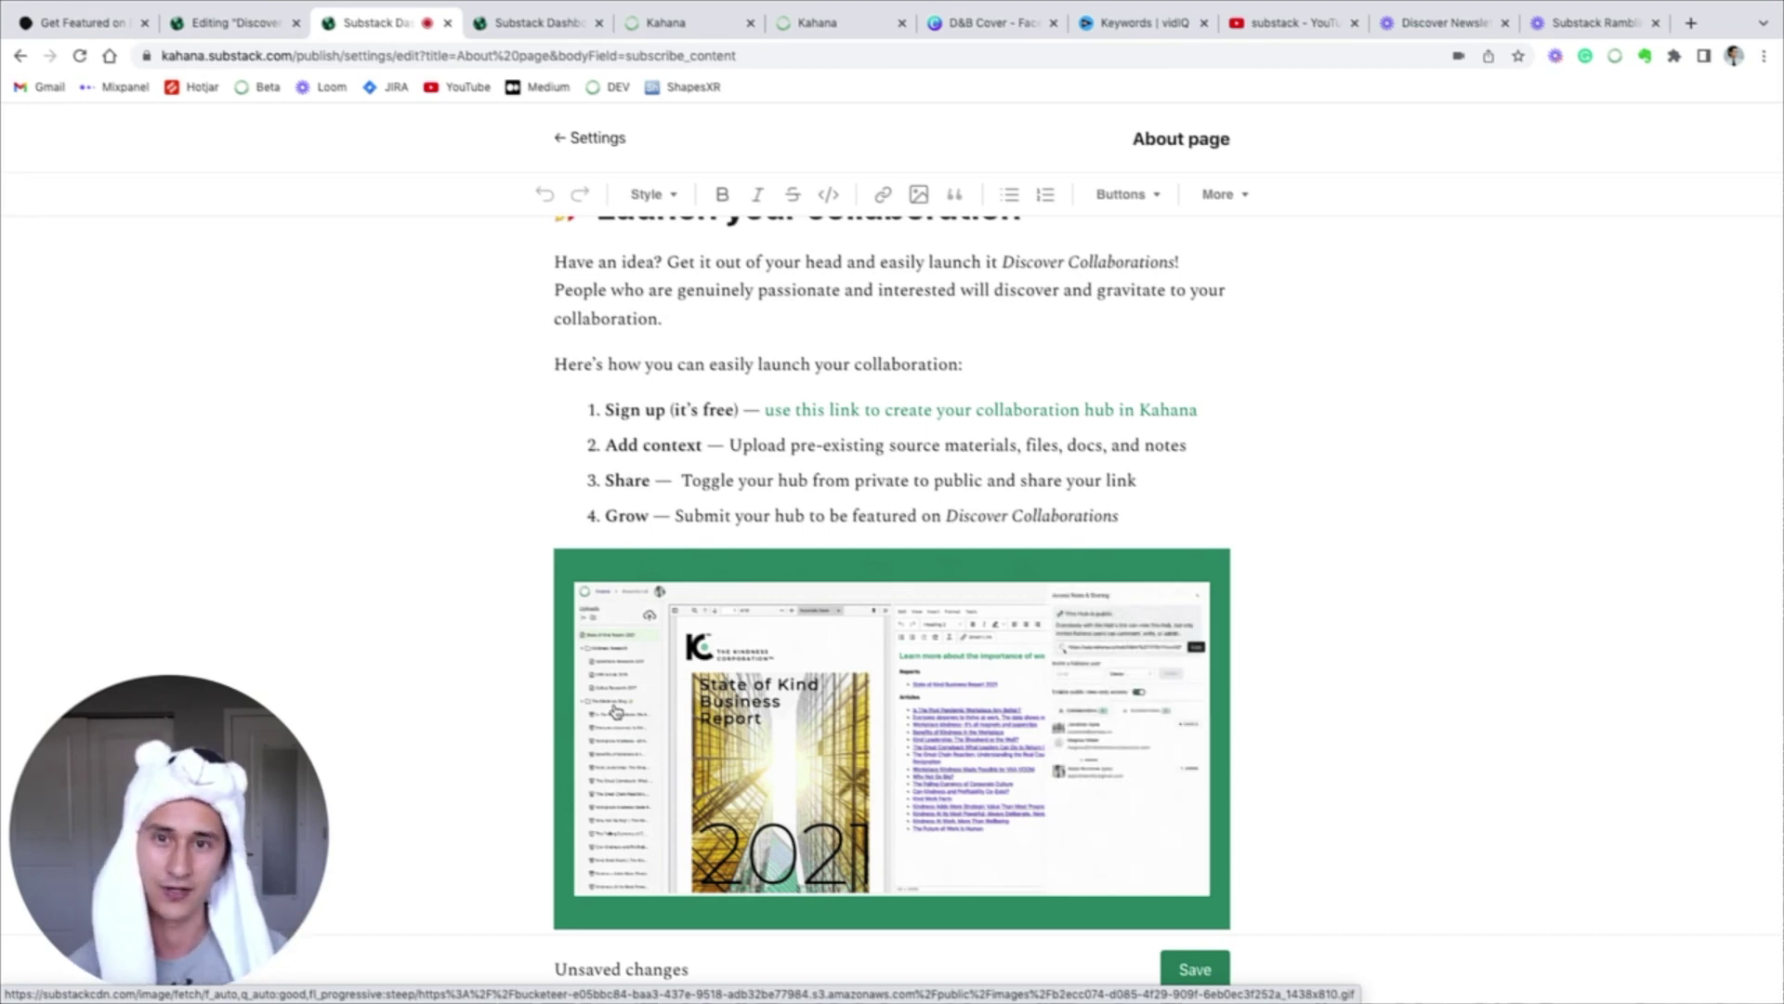
drag(1121, 514, 934, 514)
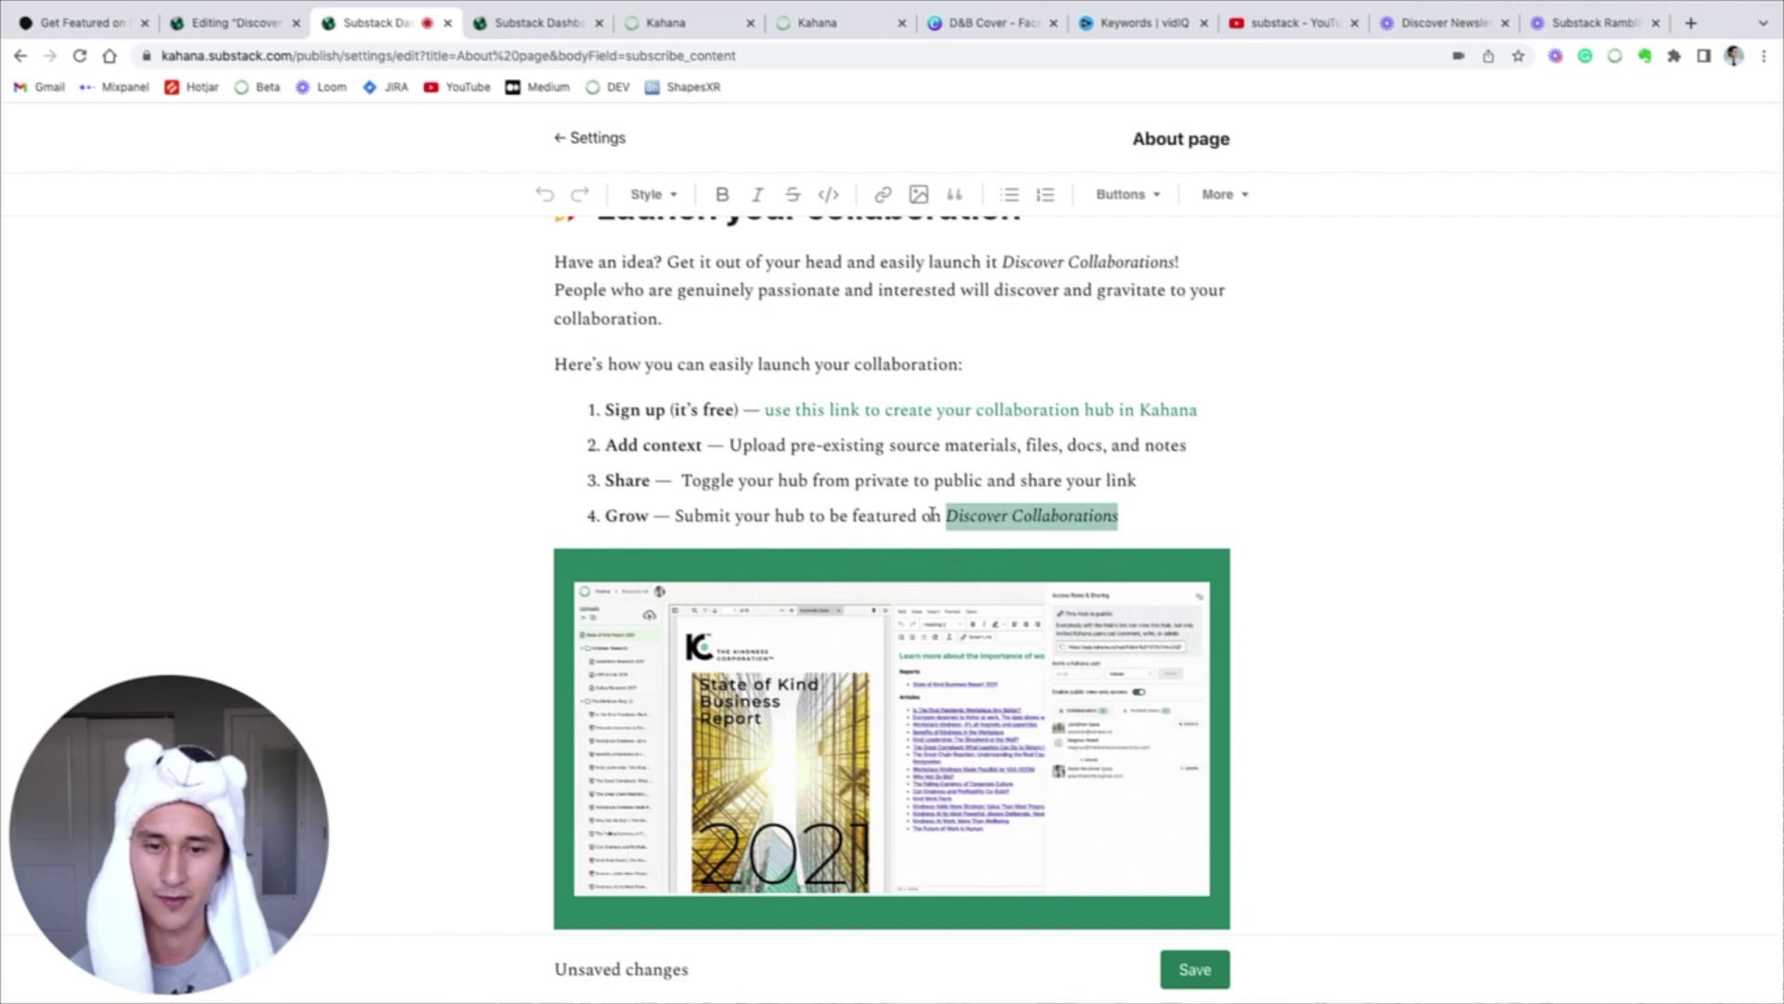
scroll(934, 514, down, 4)
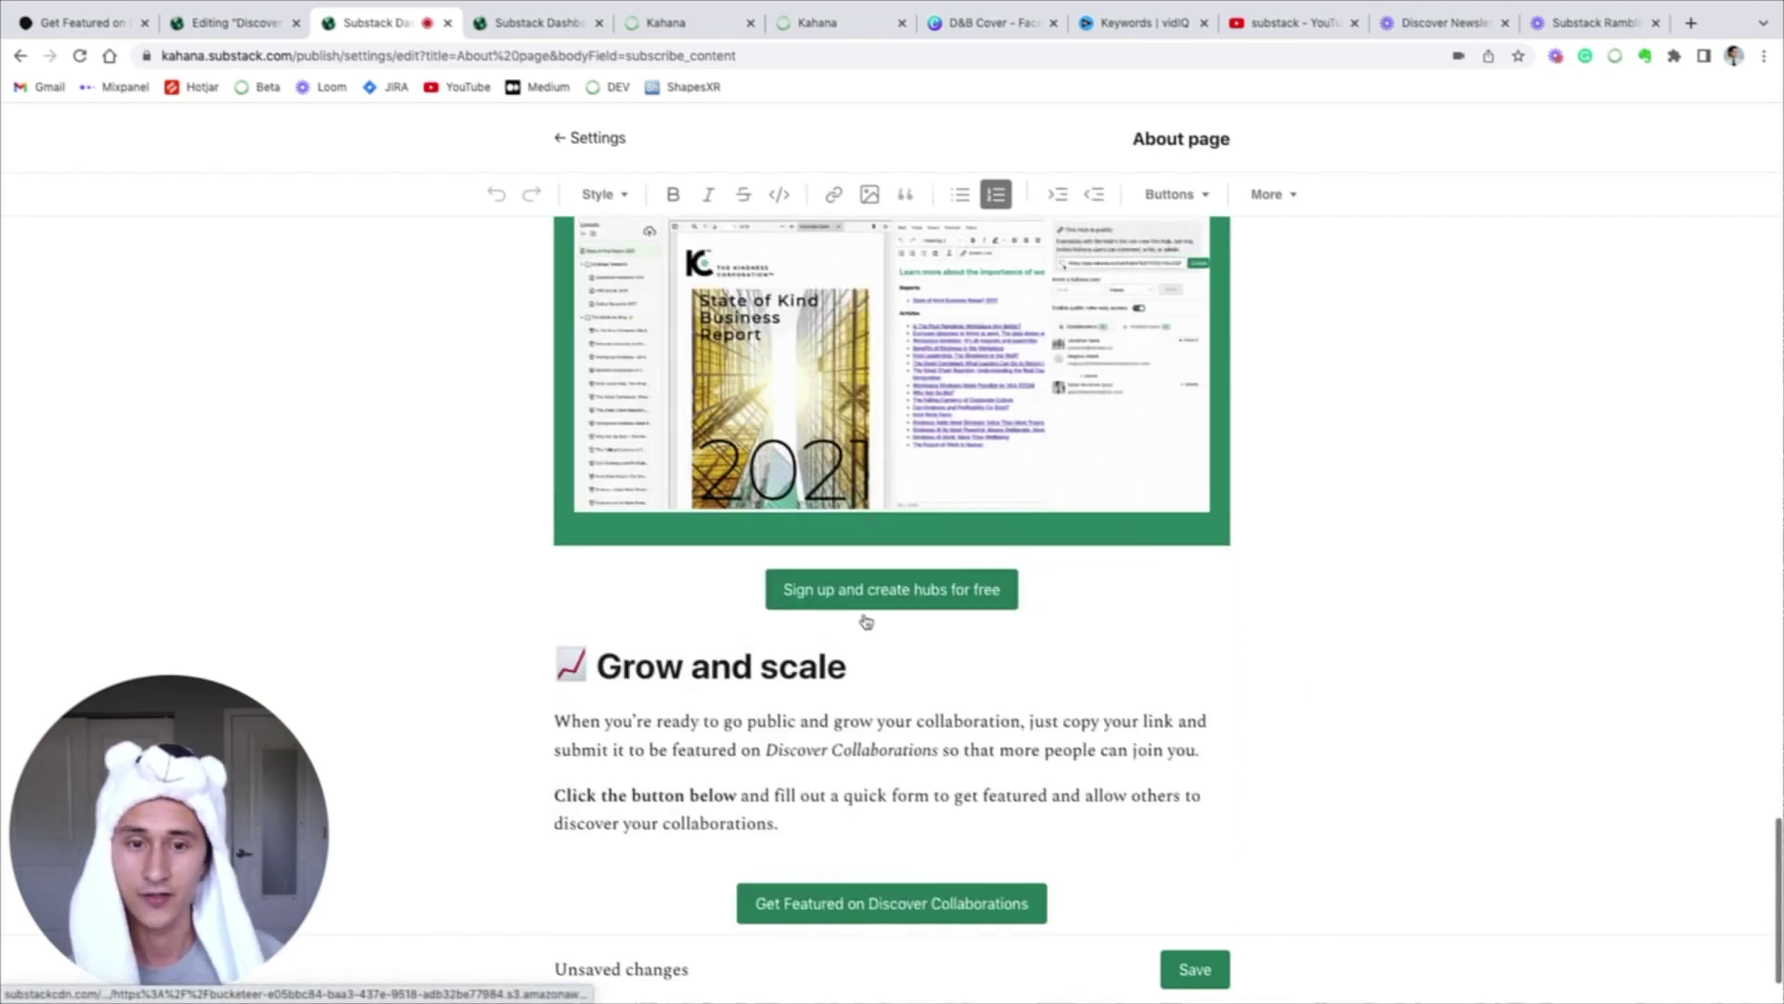
scroll(756, 435, up, 1)
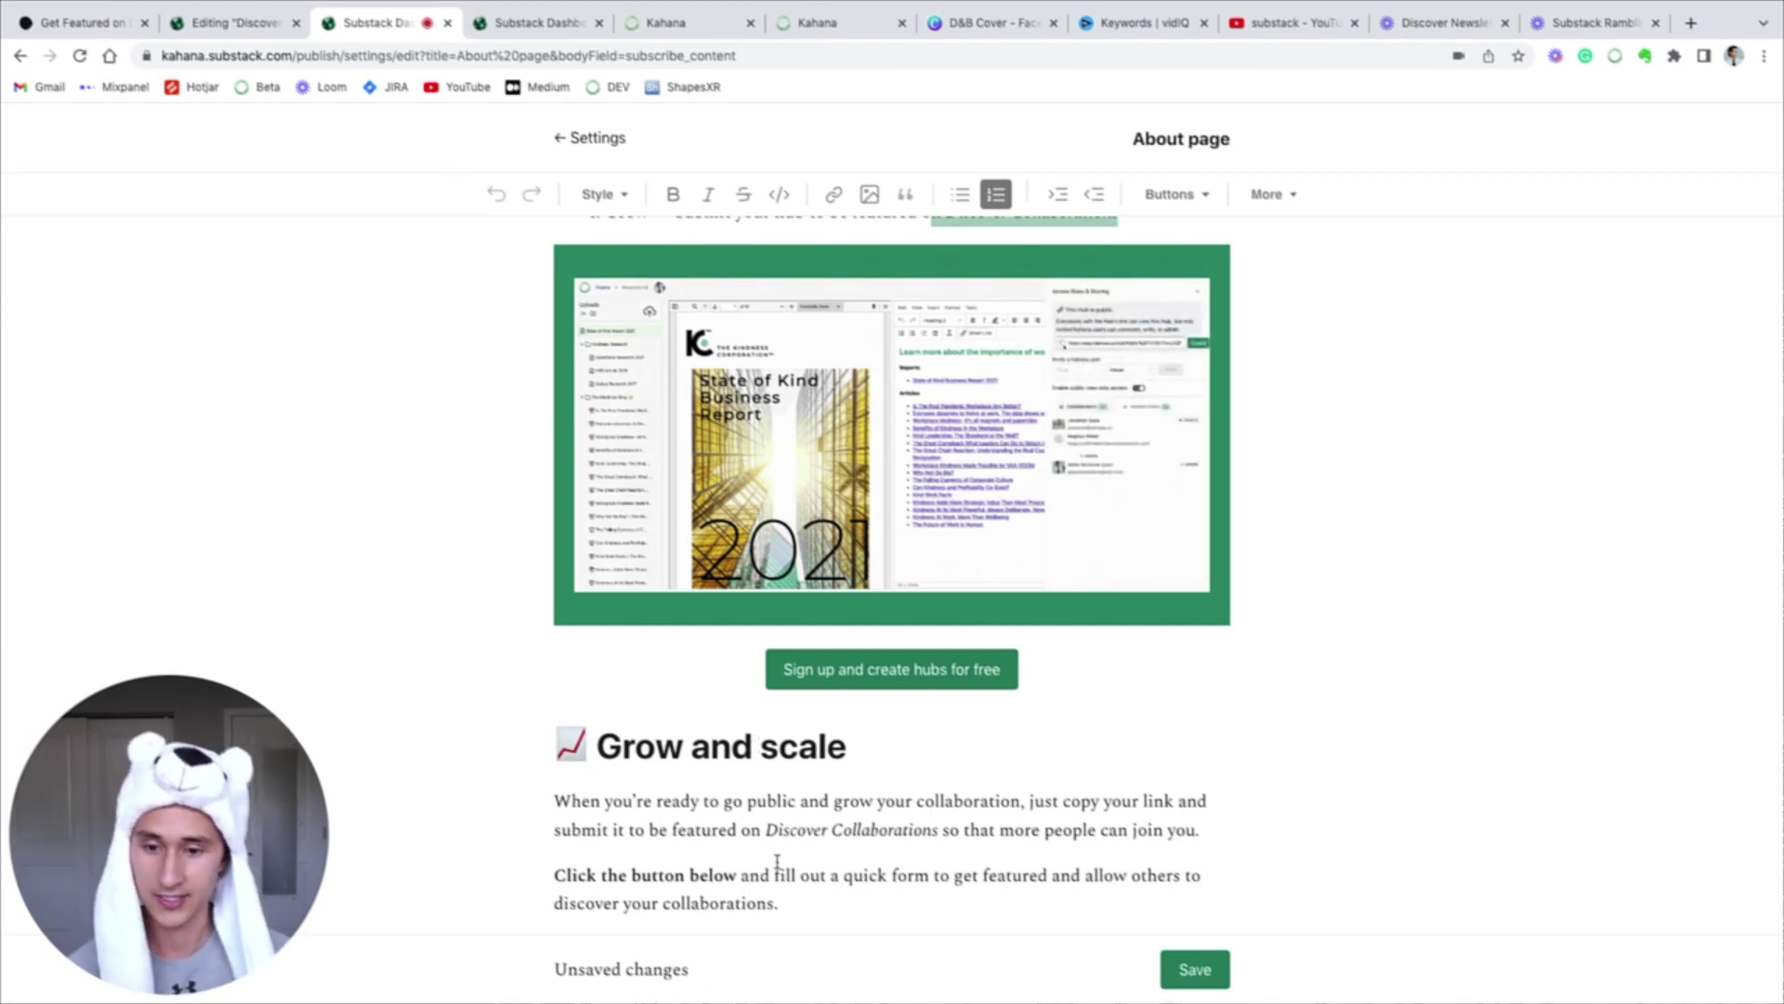
scroll(755, 744, down, 2)
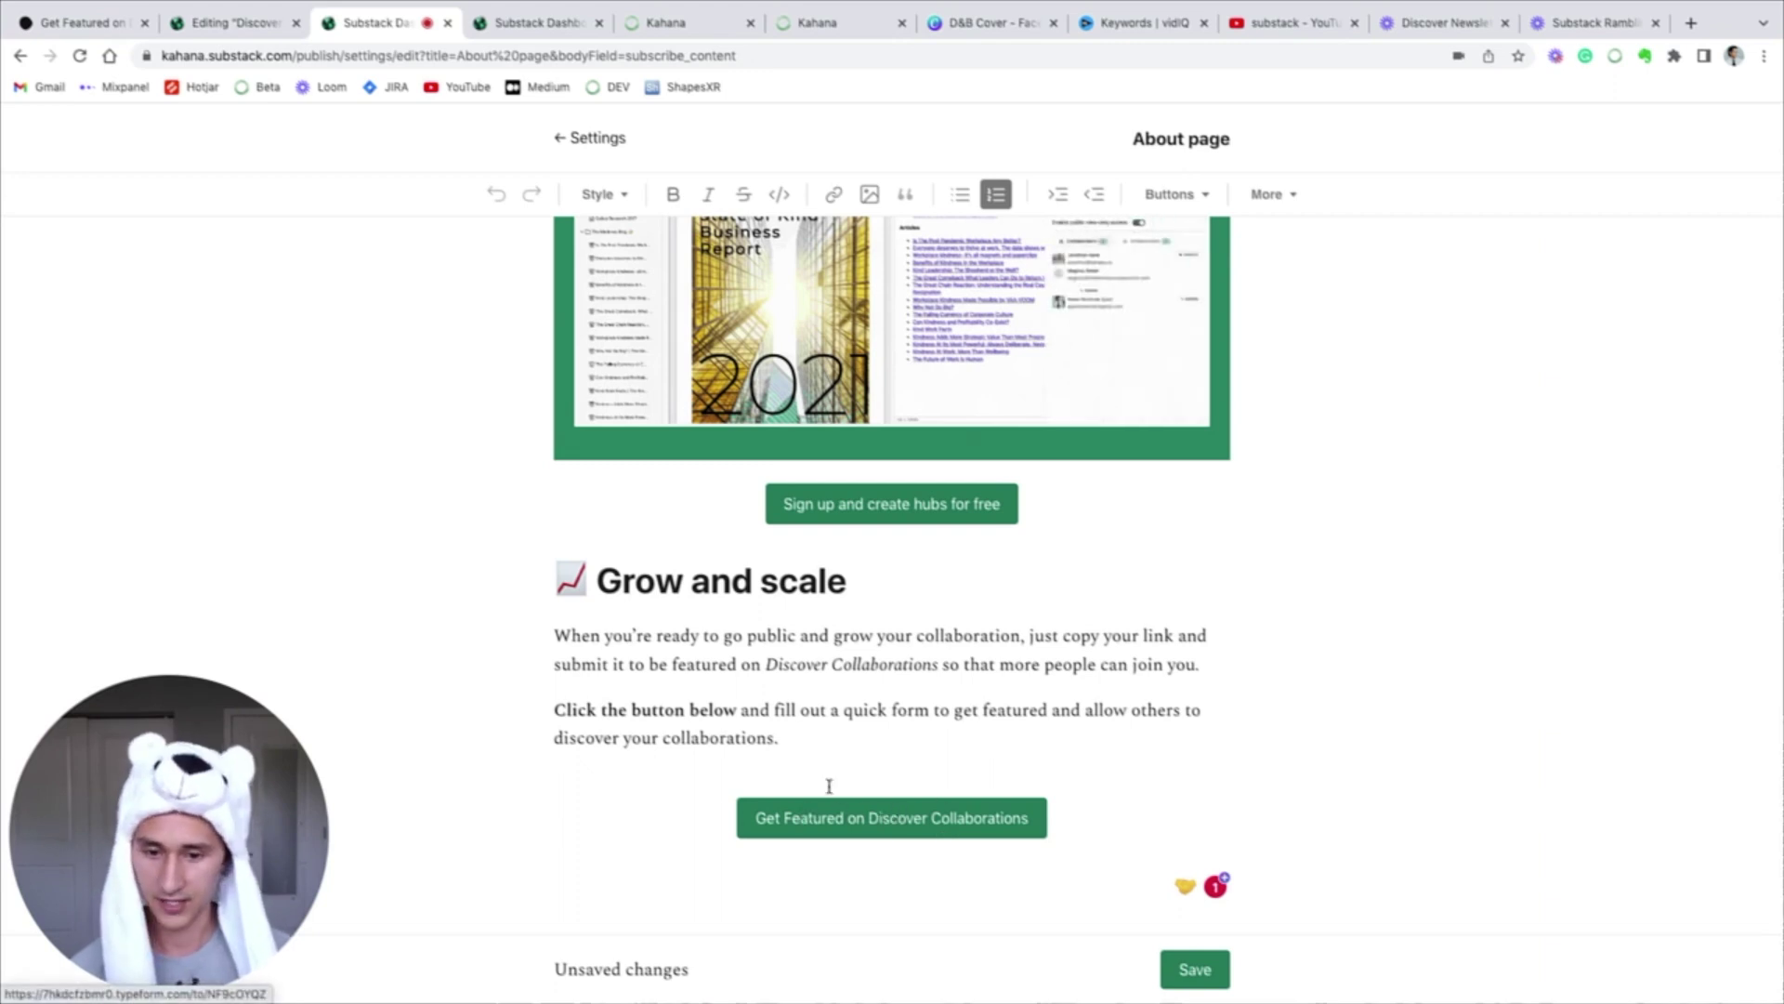
click(890, 819)
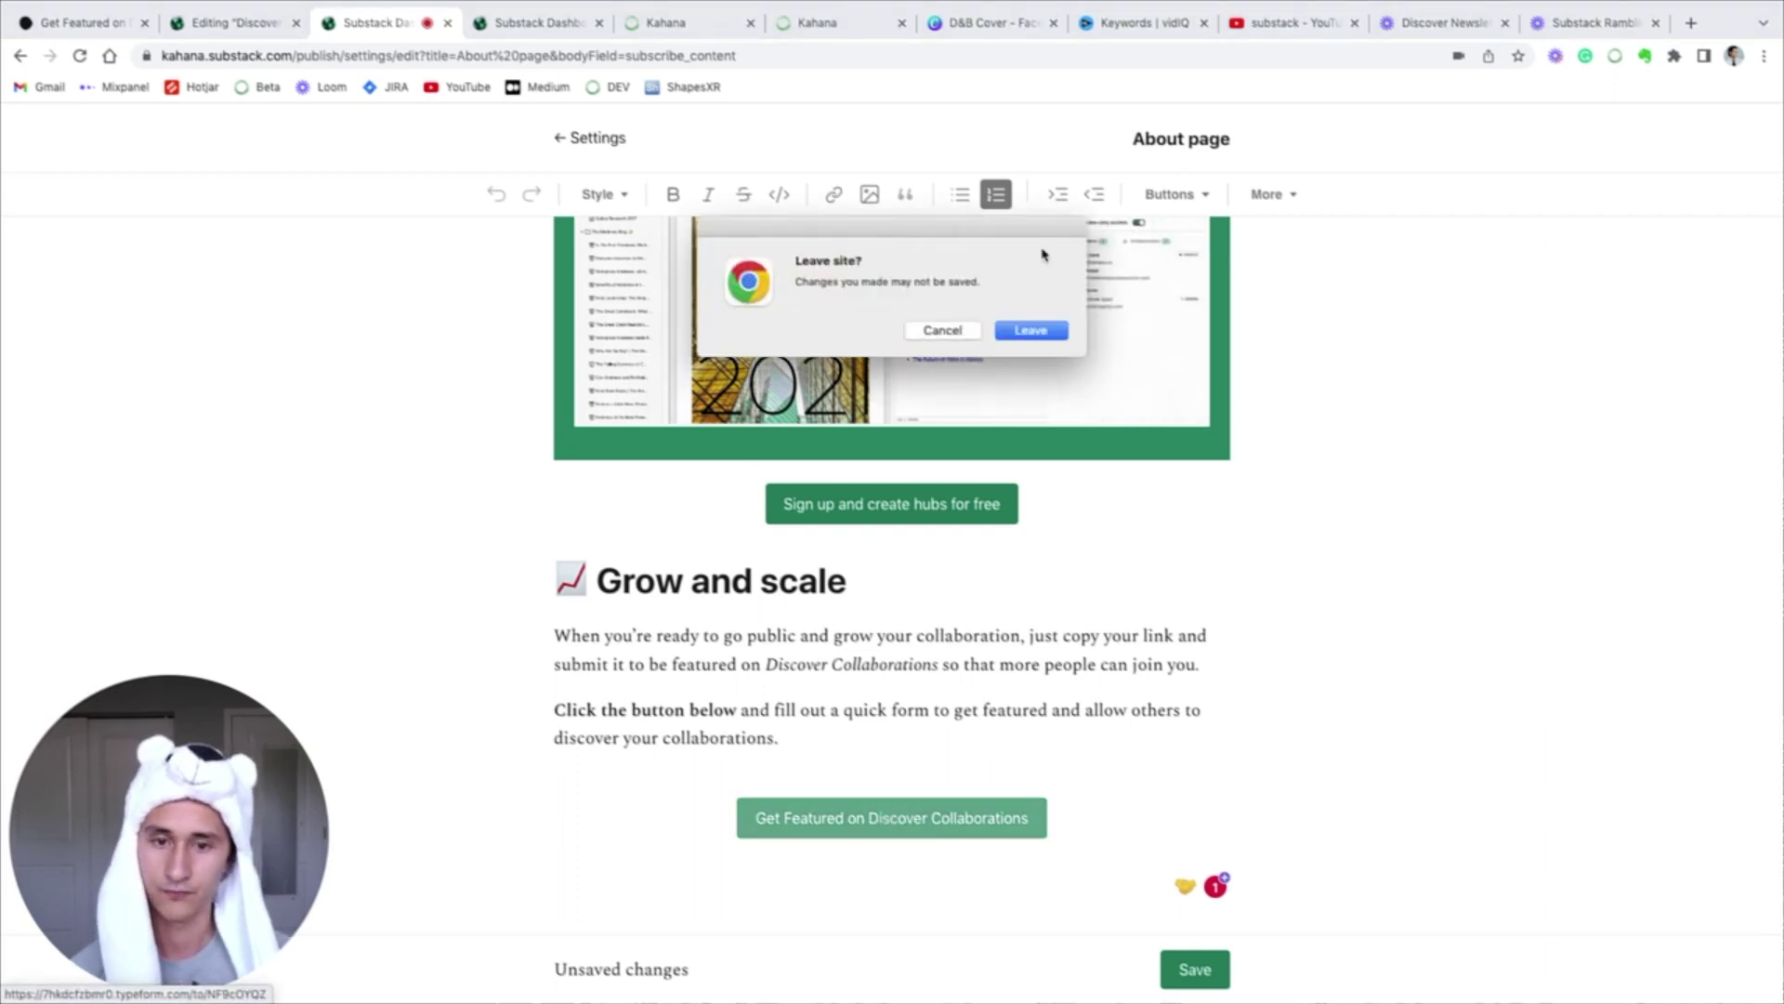
Leave the unsaved editor and advance the Typeform to the collaboration description question.
click(1031, 331)
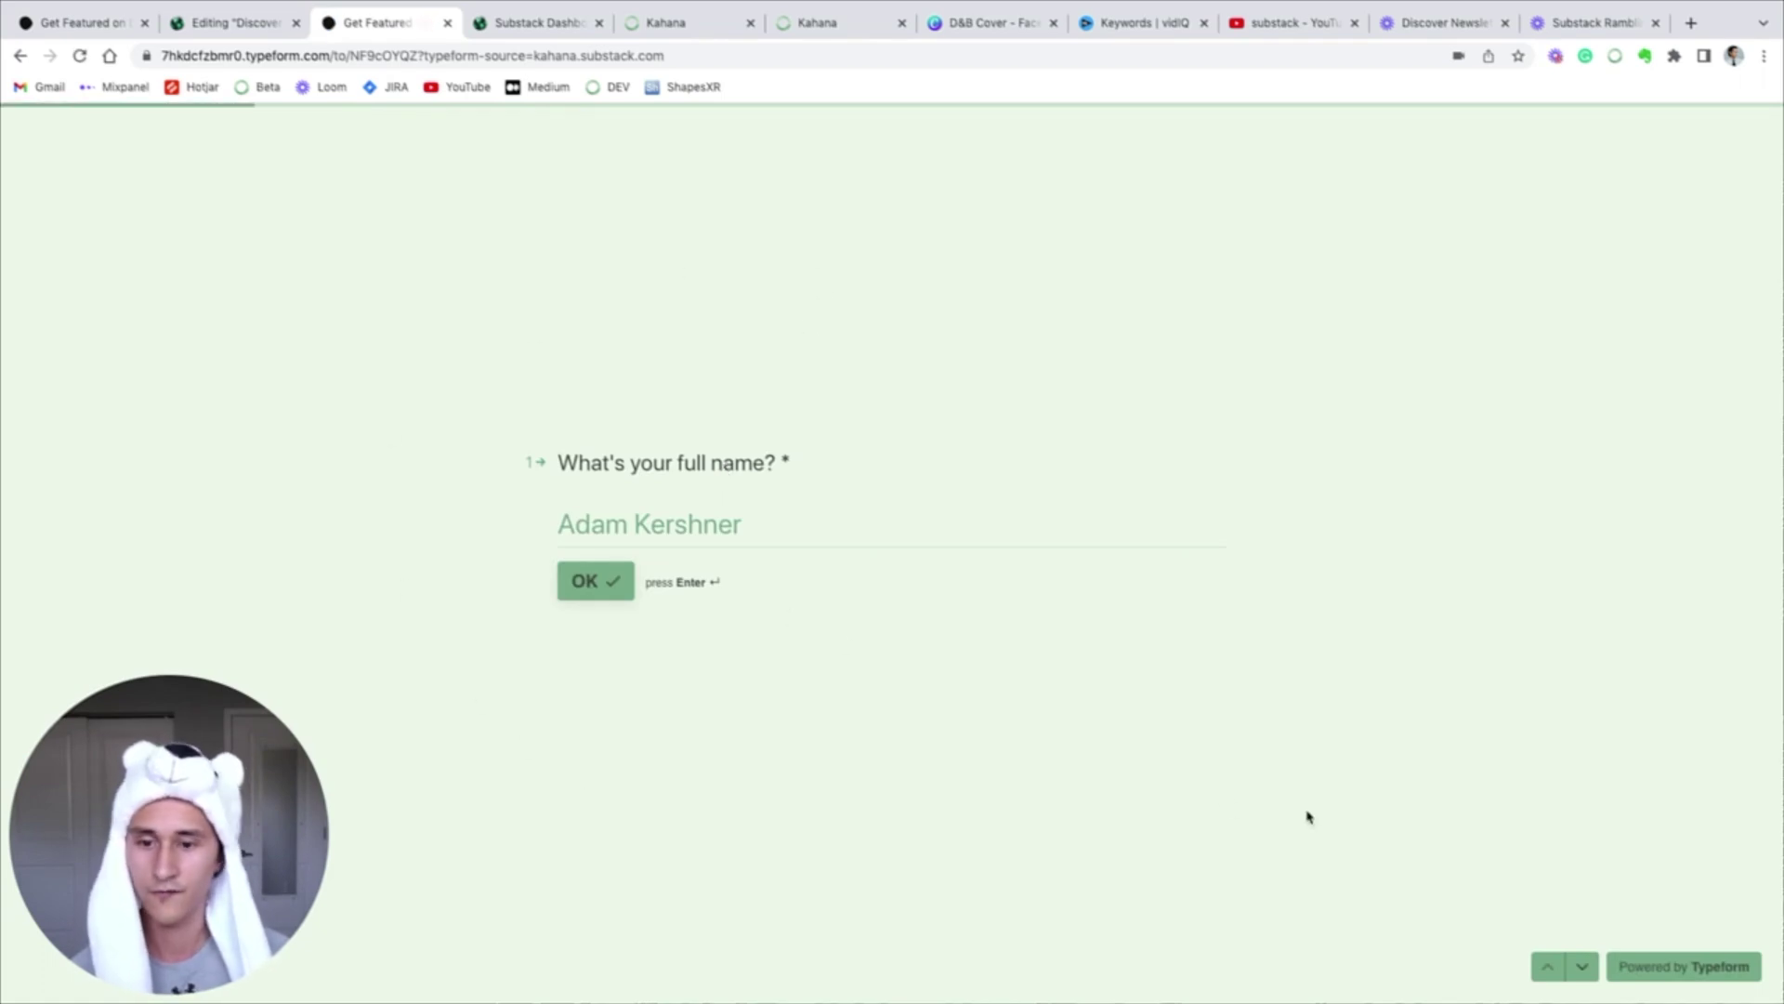
click(1581, 969)
click(1581, 969)
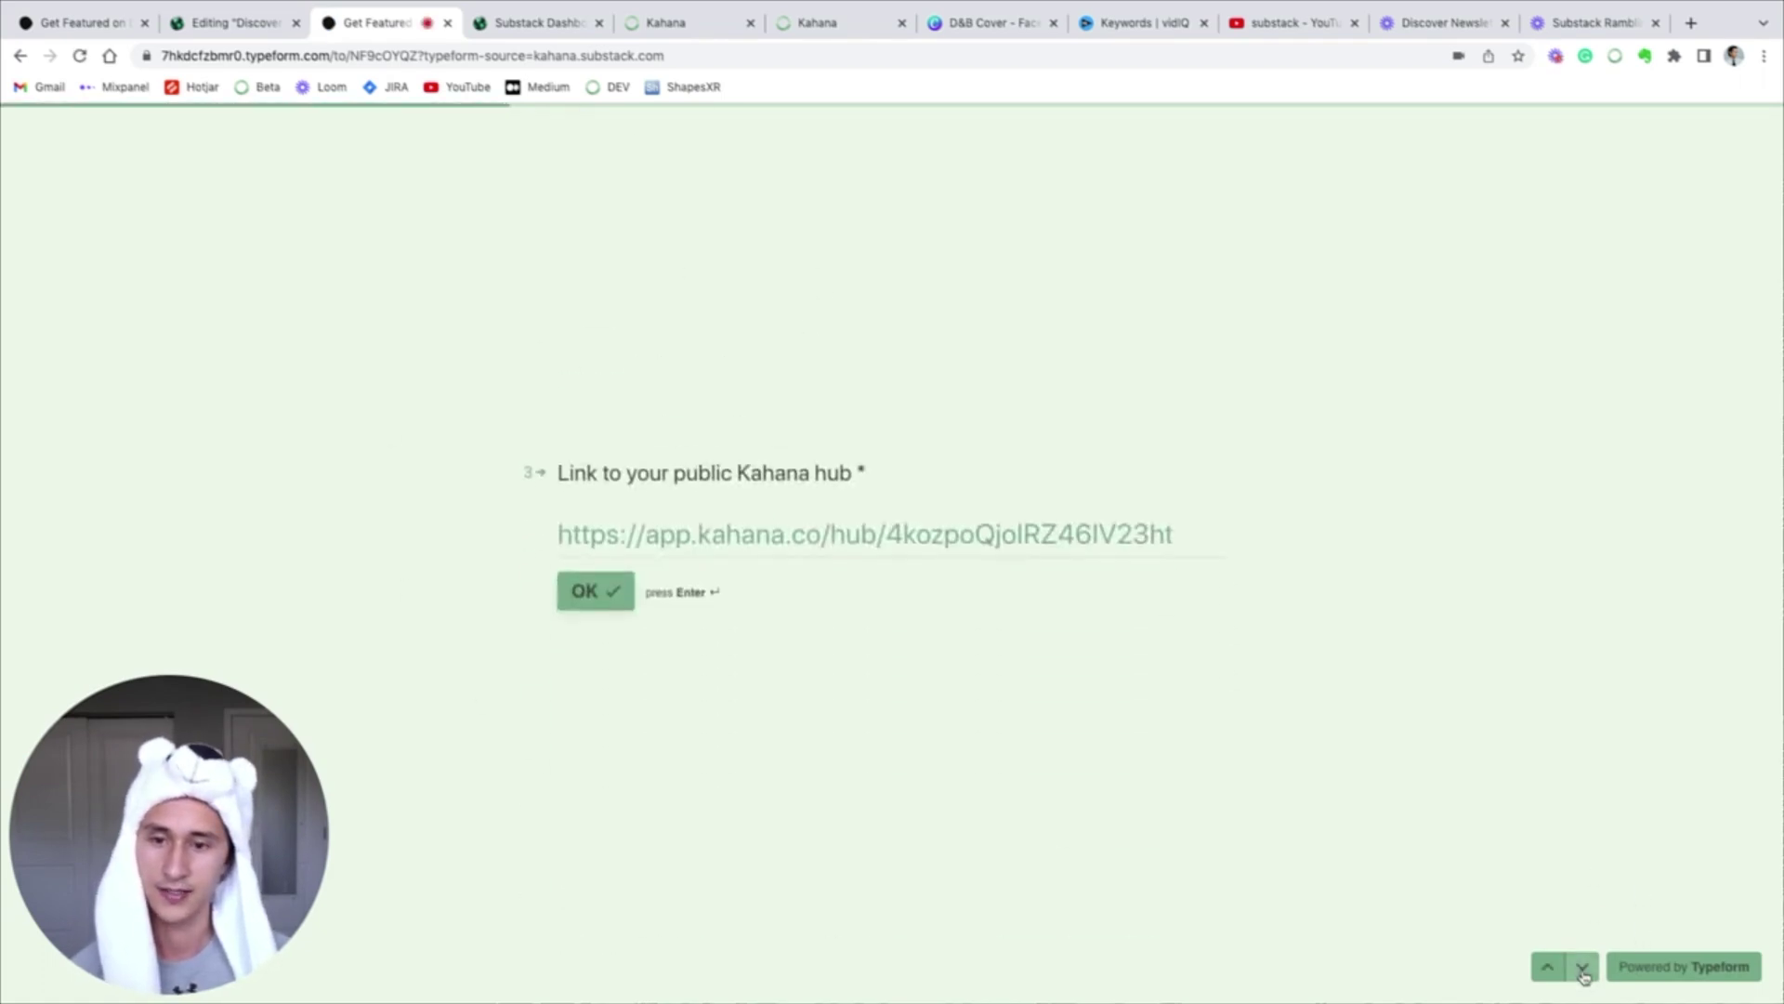
click(1581, 969)
scroll(724, 511, up, 2)
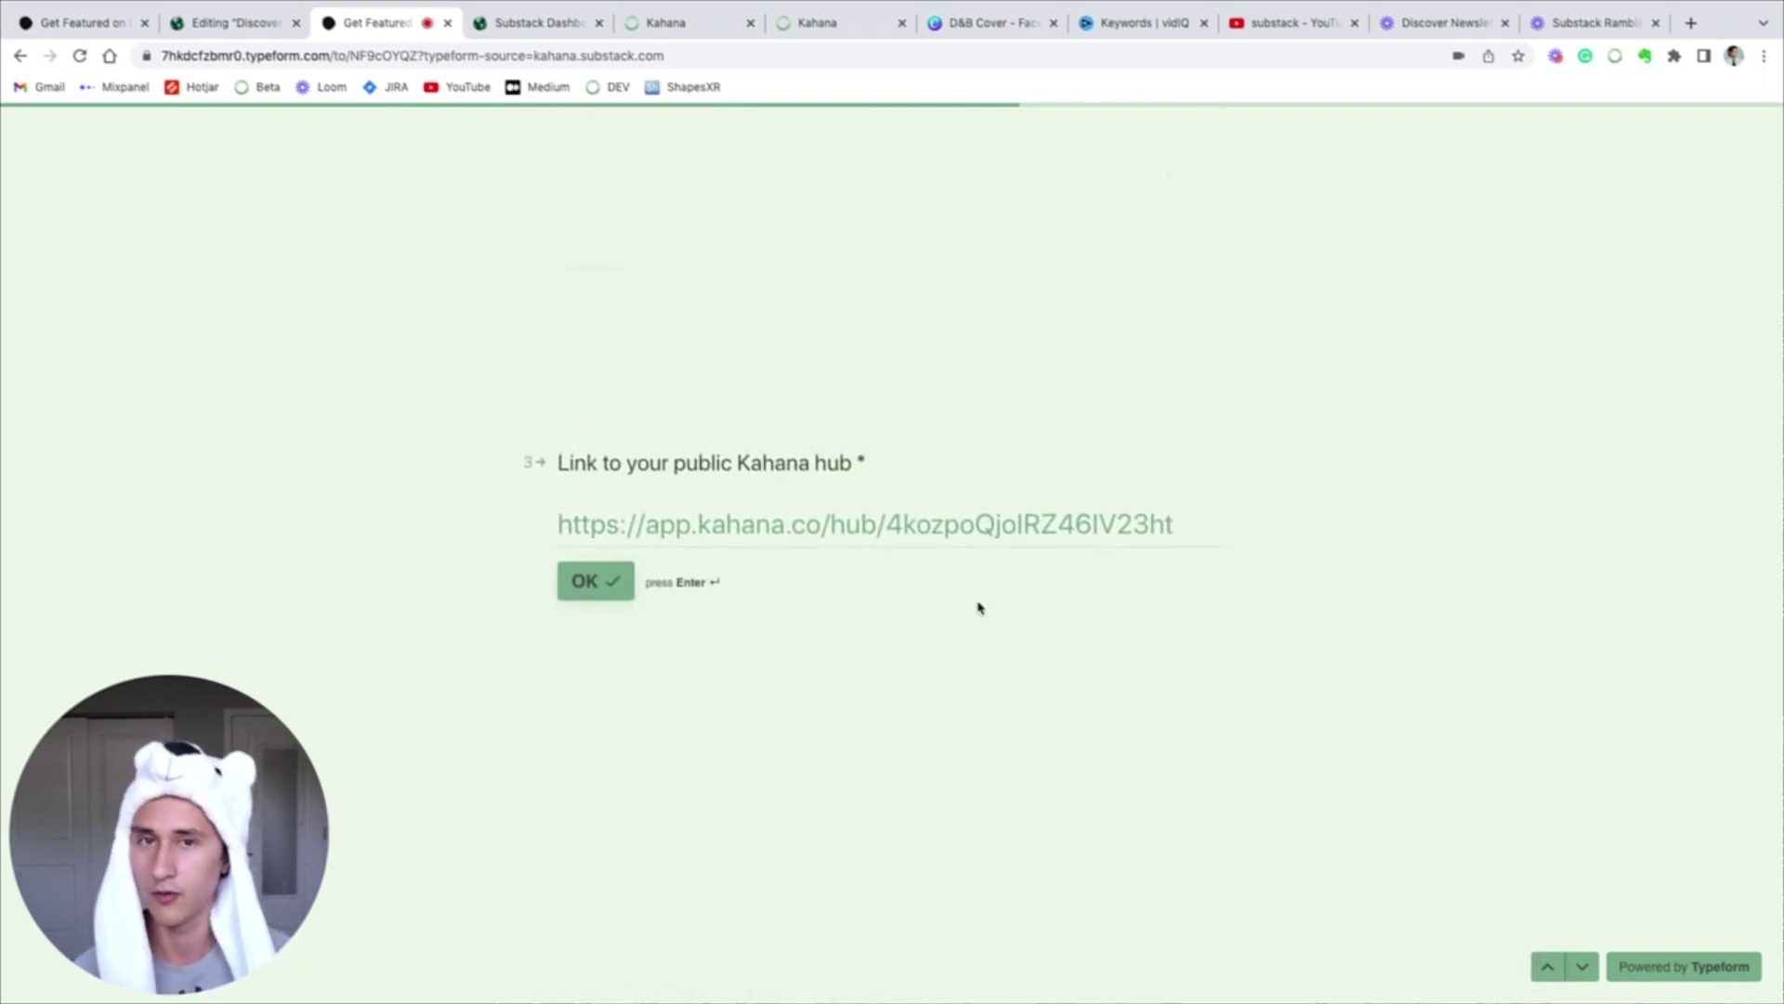
Step through the hub link, collaborators, uploads and project goal questions, then return to the editor.
click(1582, 970)
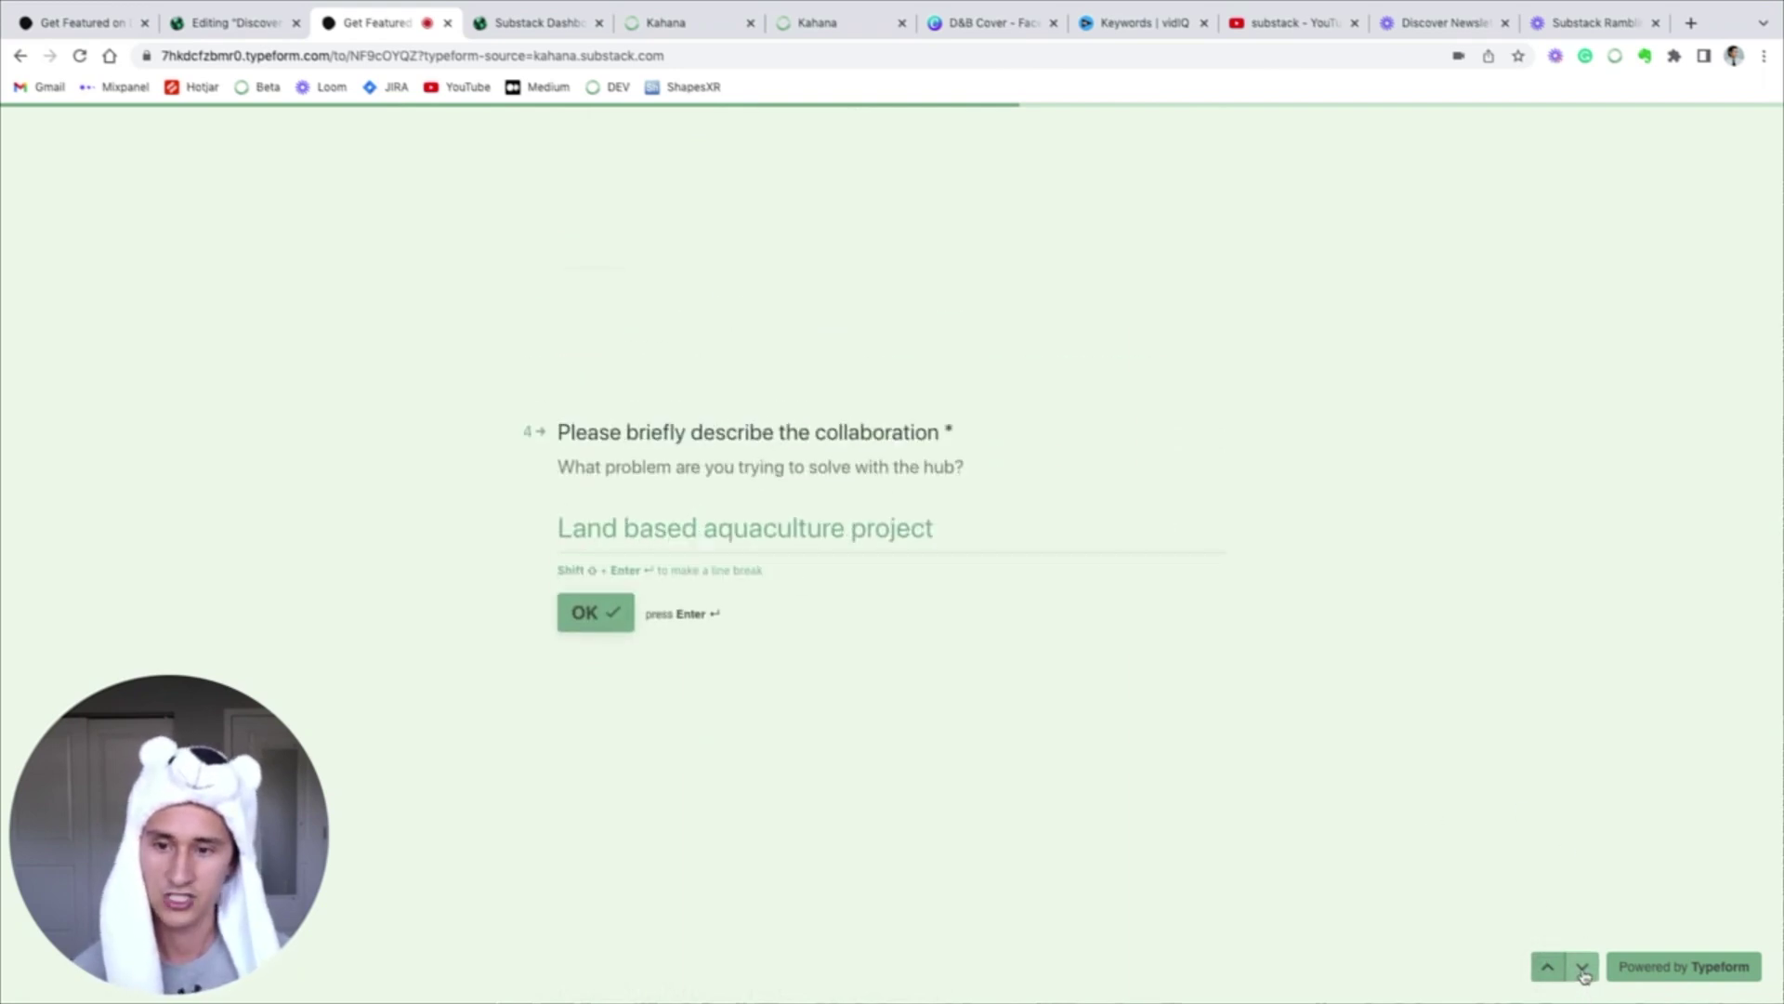
click(1583, 969)
click(1583, 969)
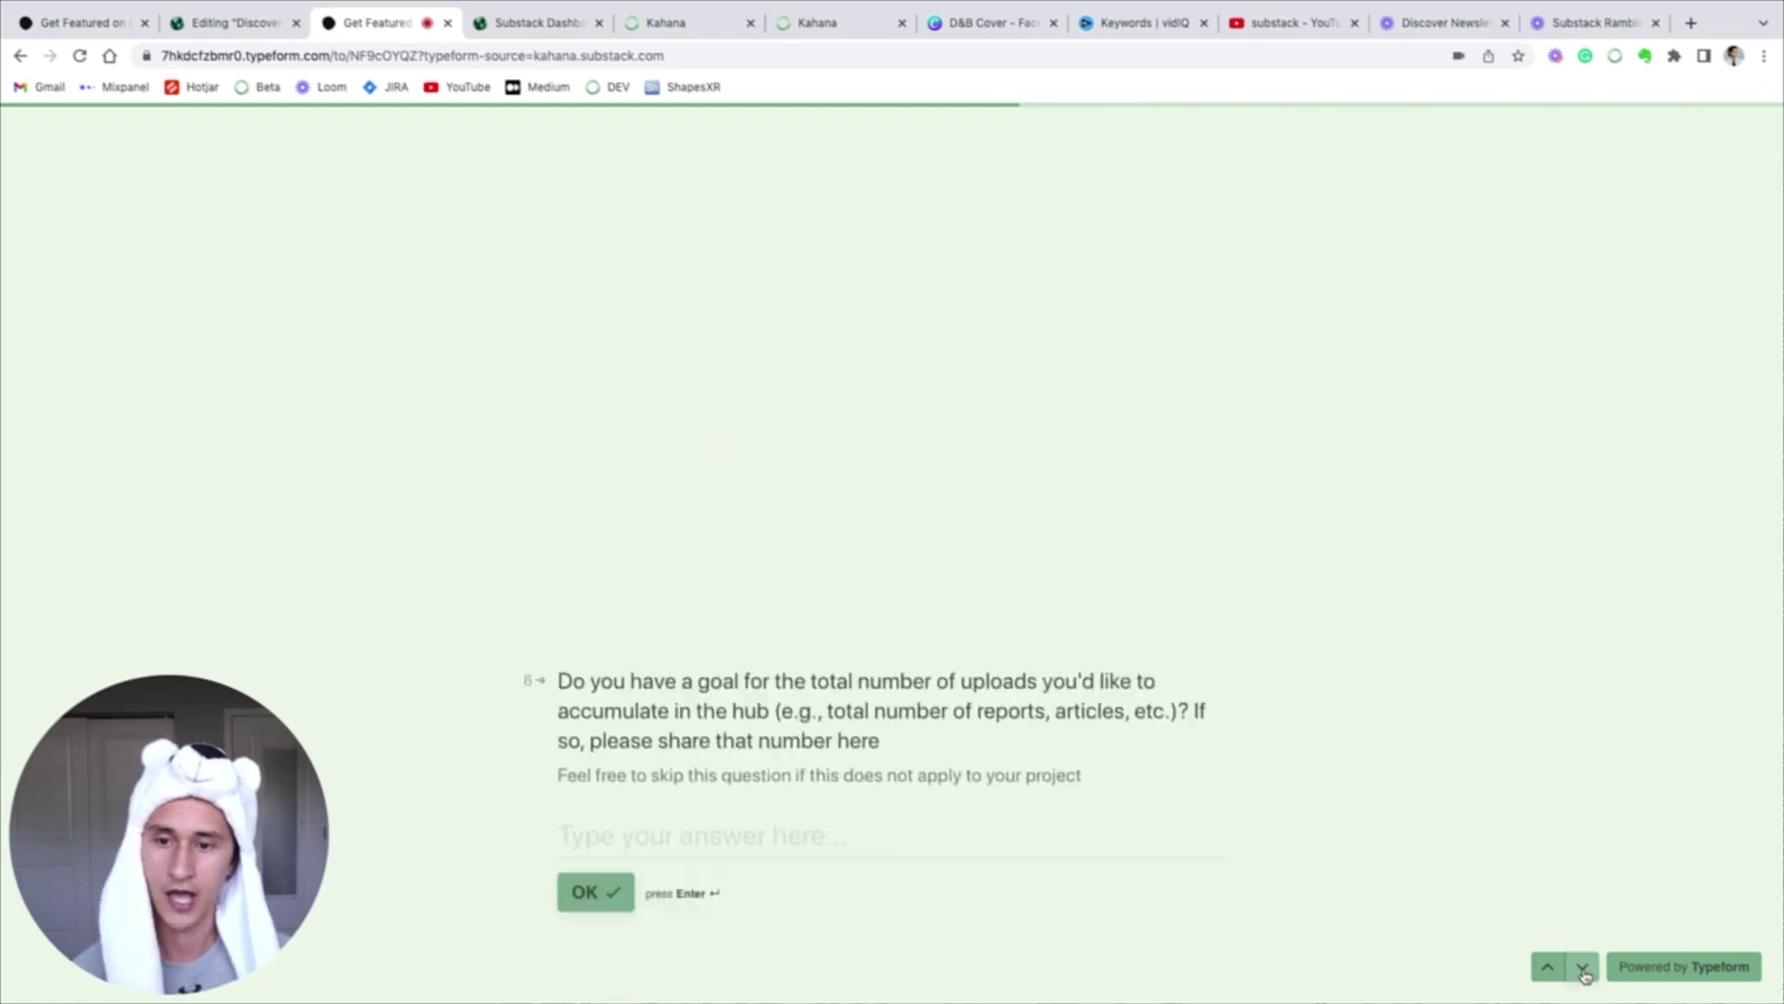
click(1584, 970)
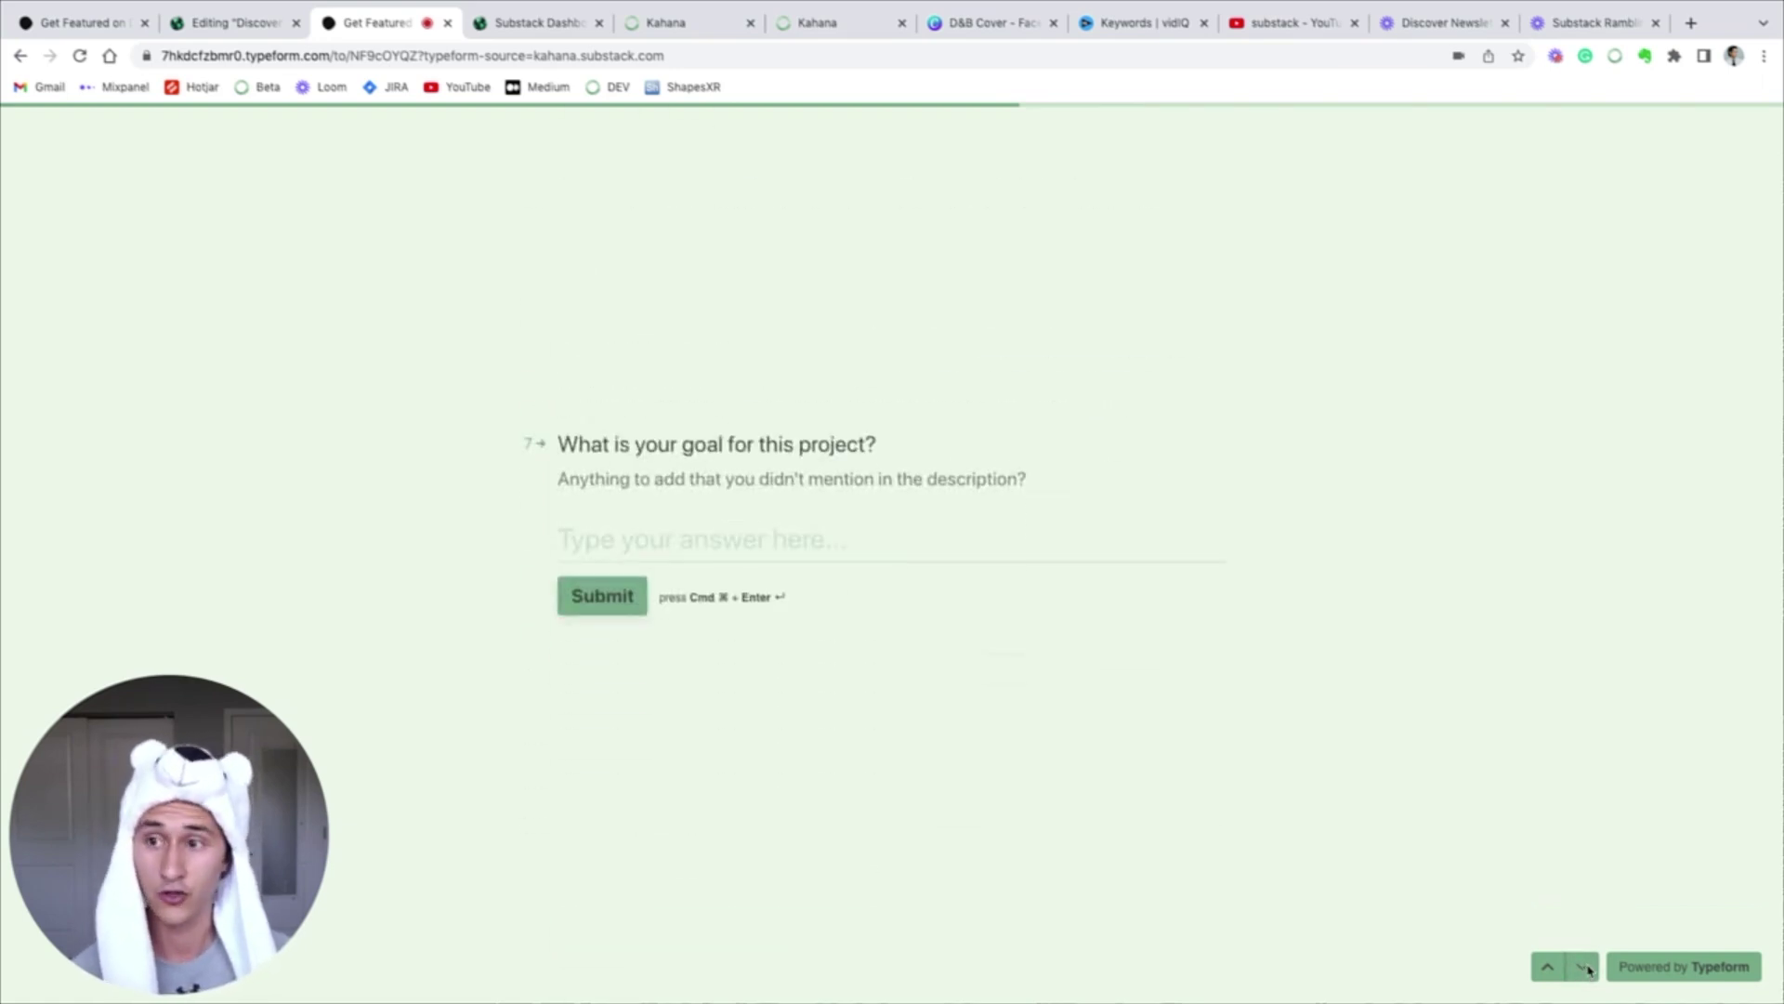
click(19, 58)
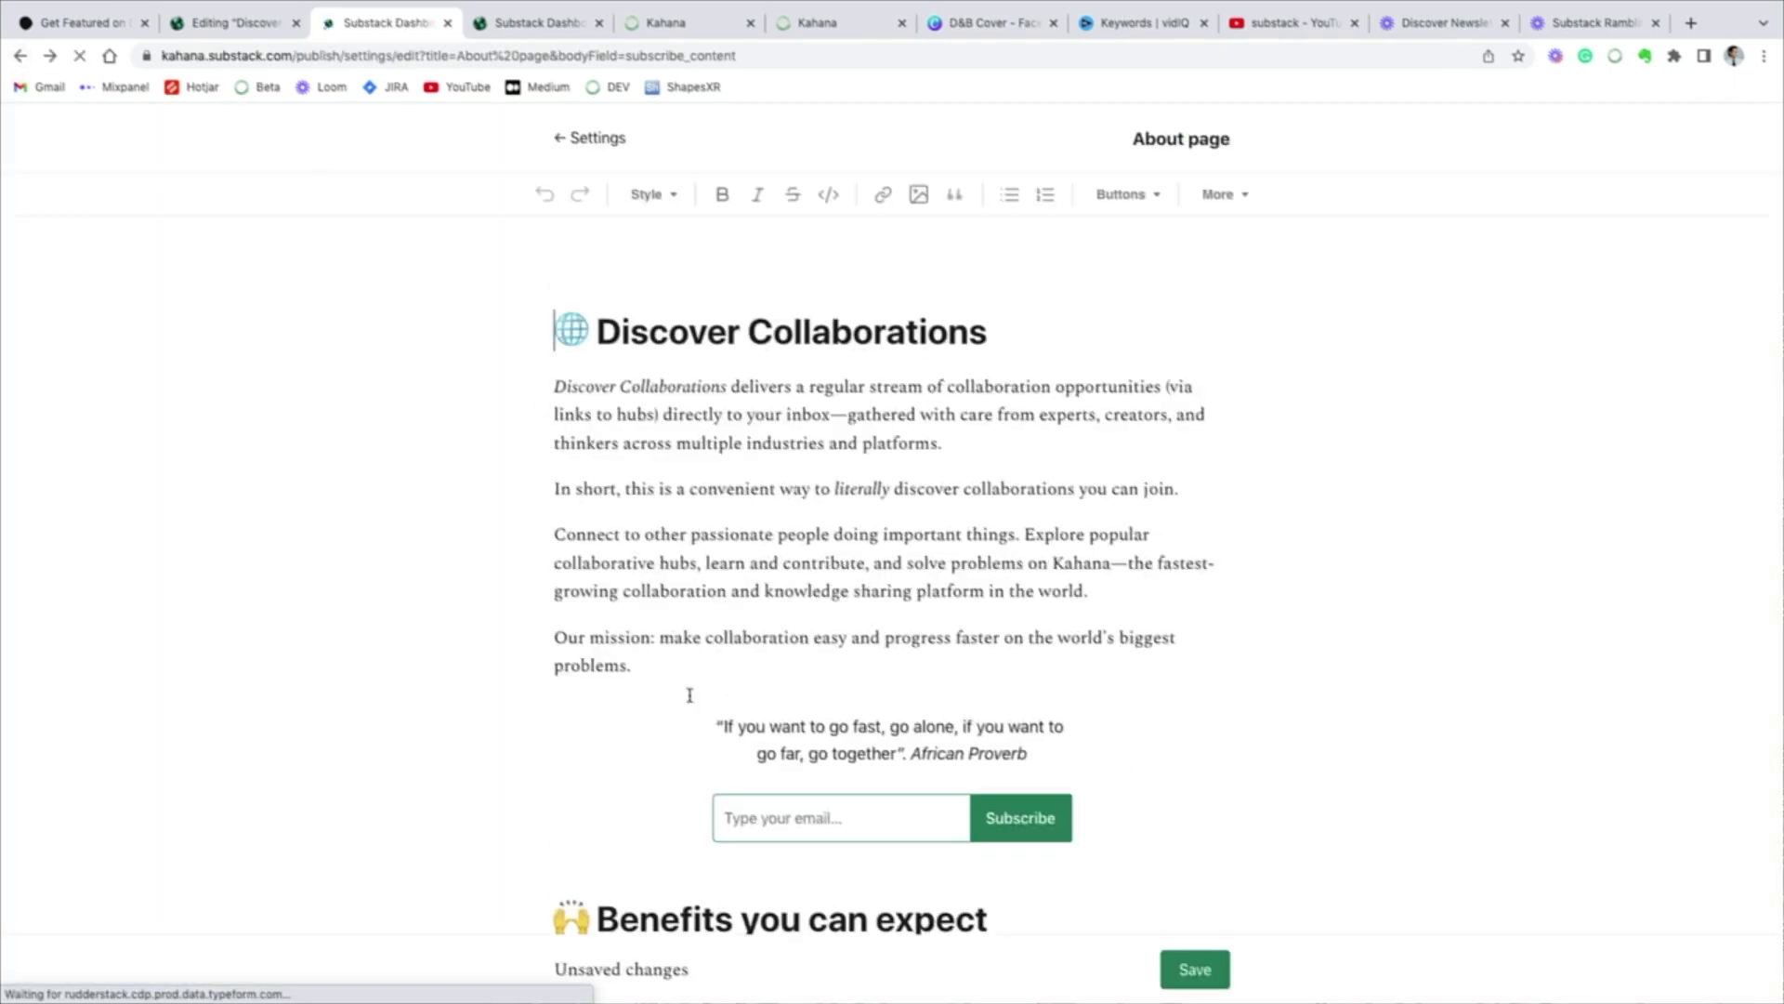
Look over the Buttons list in the About editor, starting and cancelling a custom button.
scroll(690, 695, down, 12)
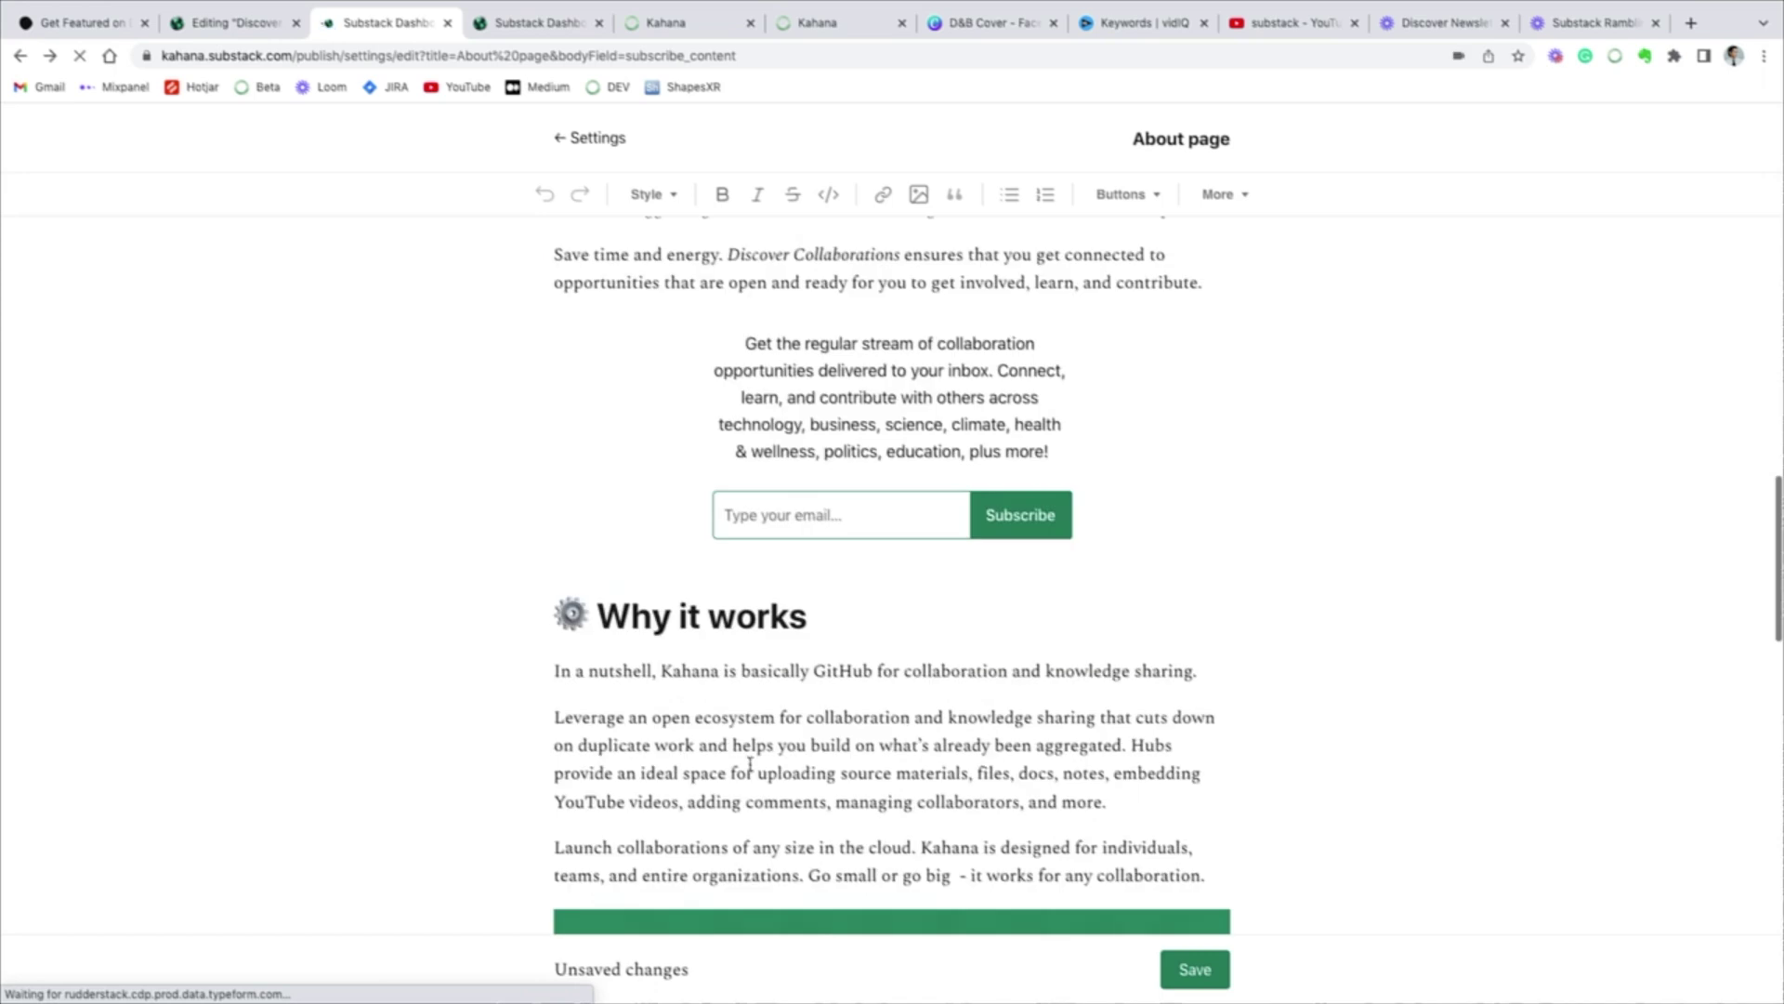
scroll(1023, 639, down, 5)
scroll(1023, 639, down, 5)
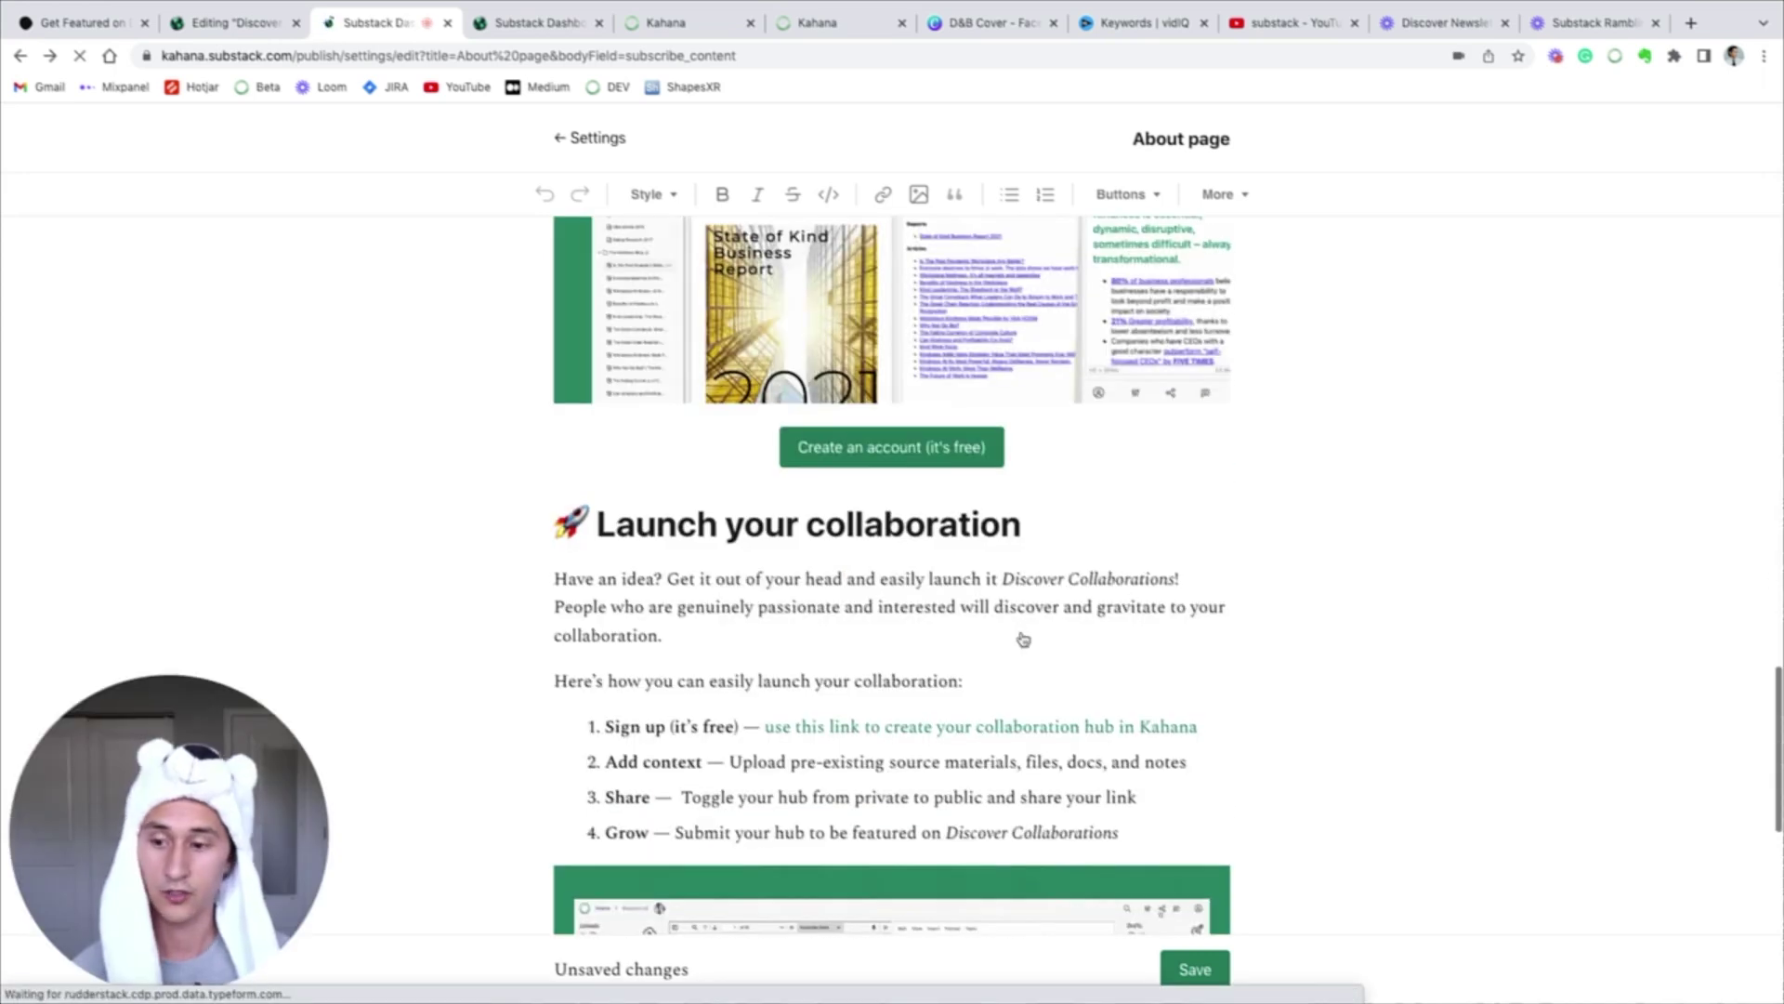
scroll(1023, 639, down, 5)
scroll(1023, 639, down, 4)
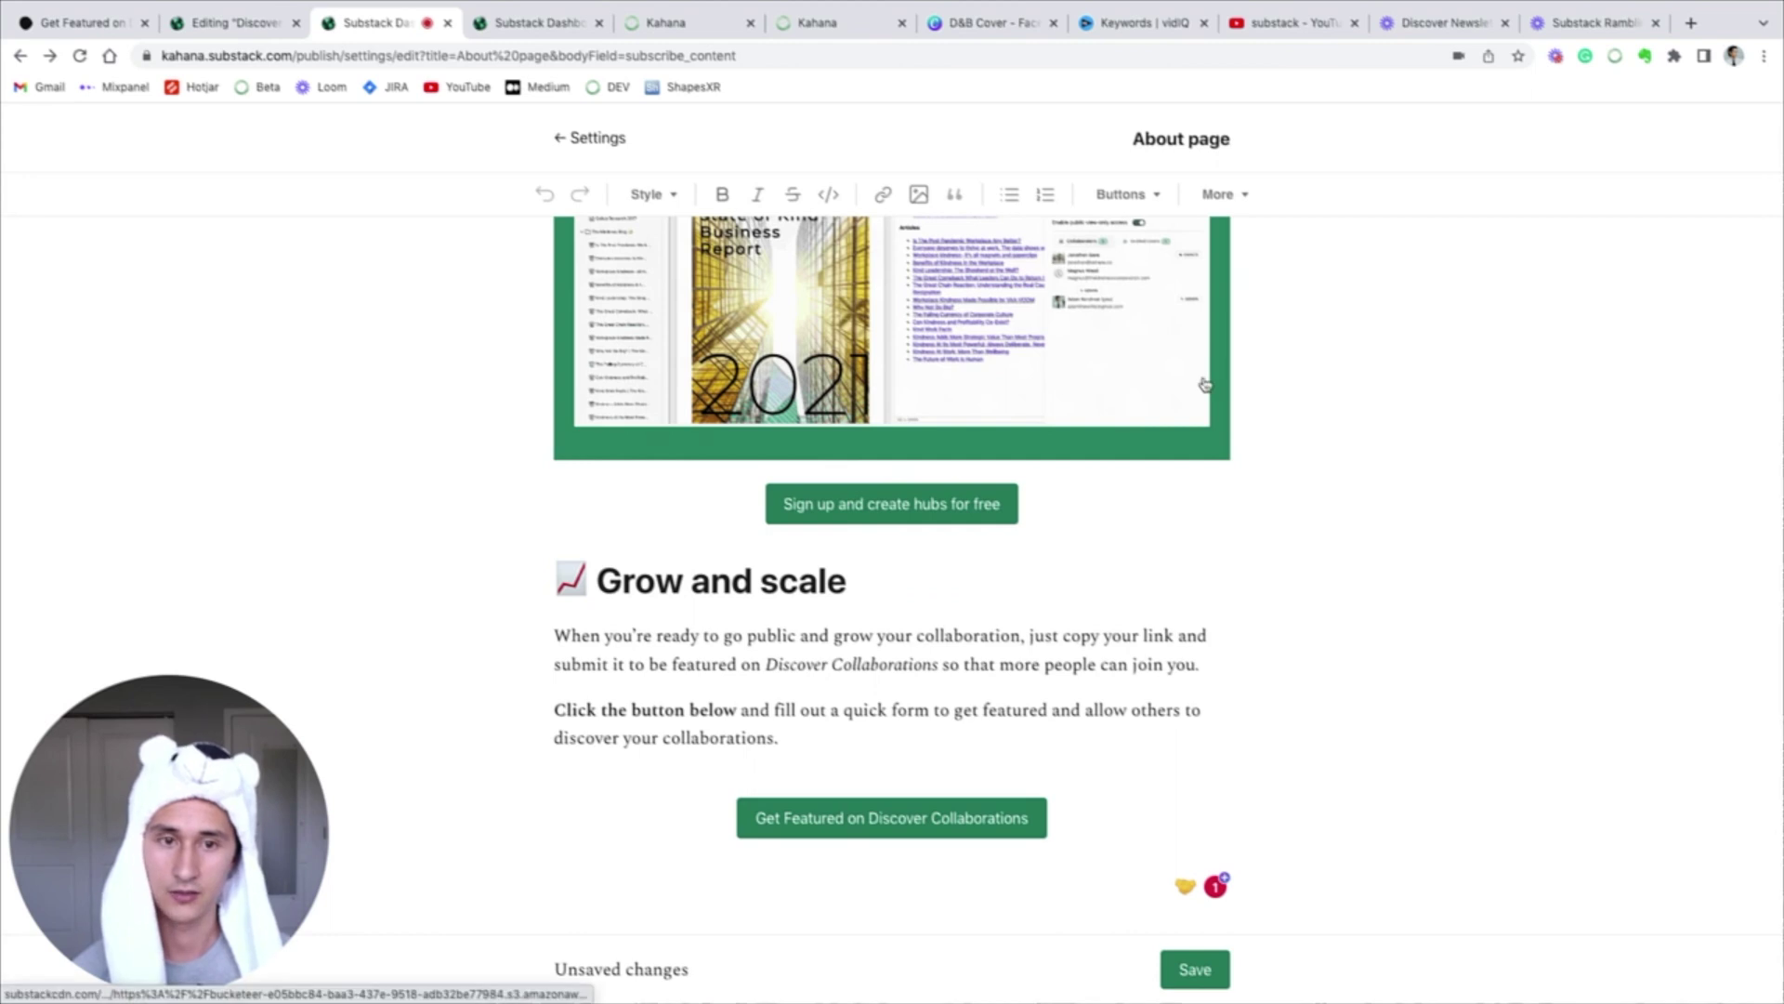
click(1158, 202)
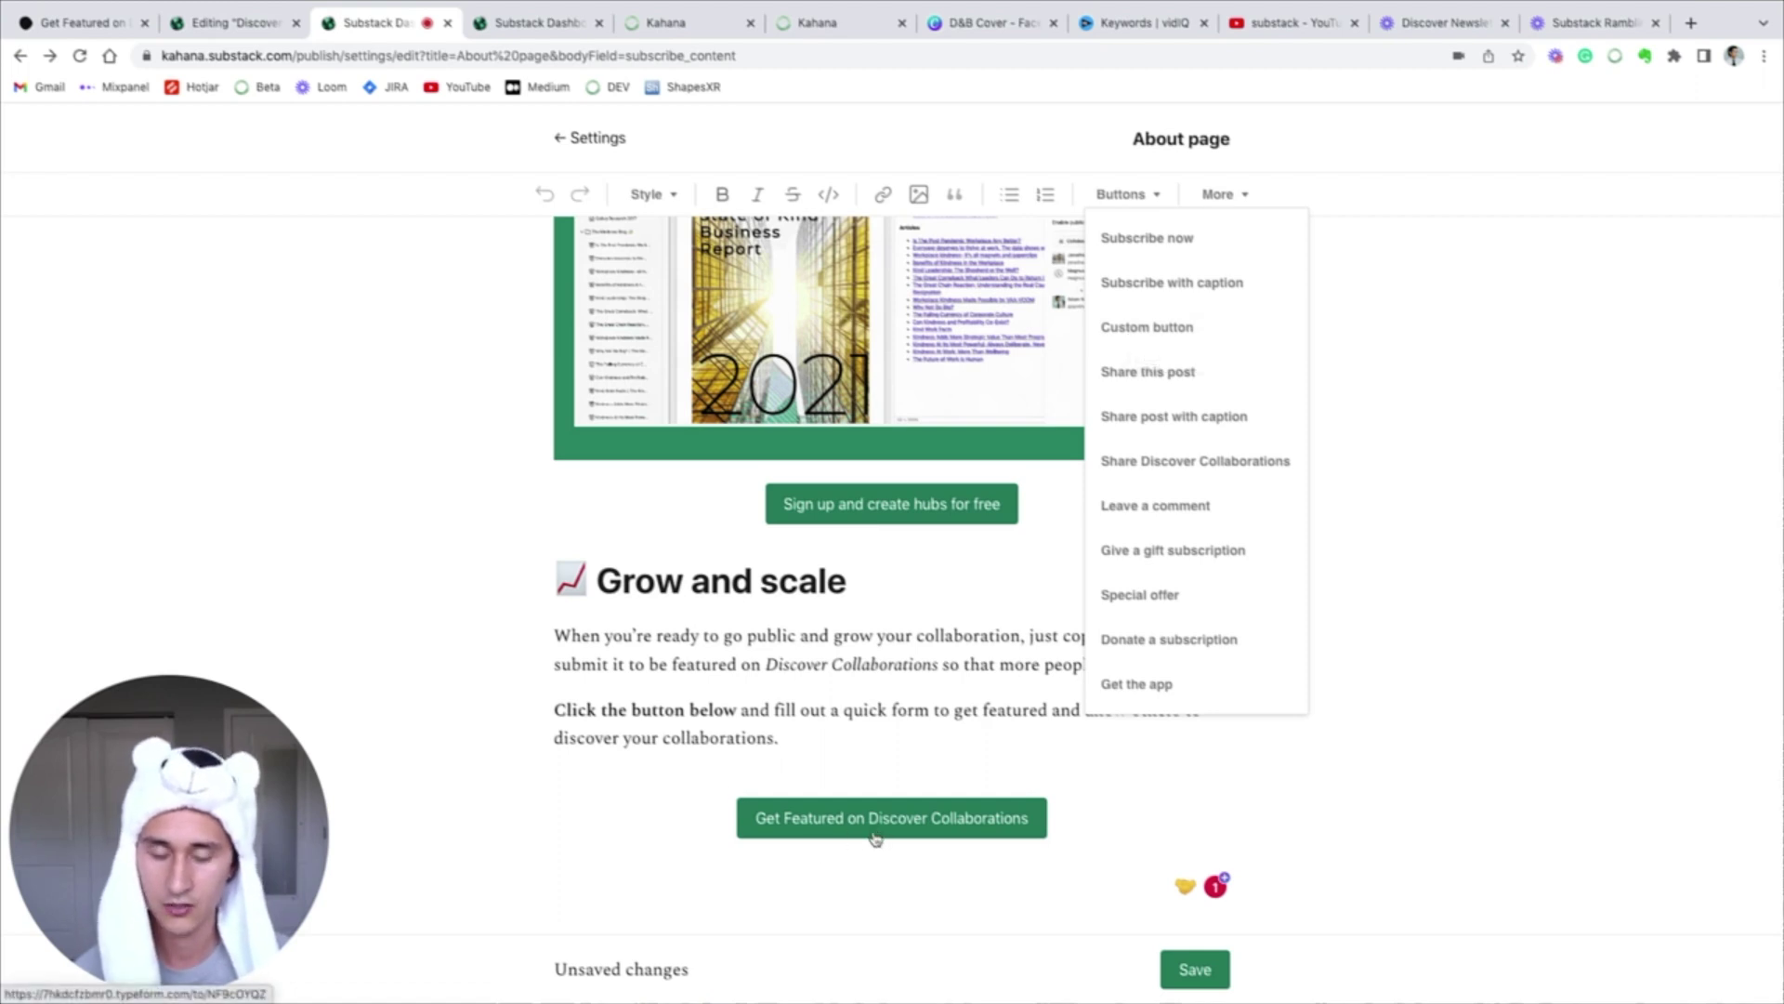
click(1206, 337)
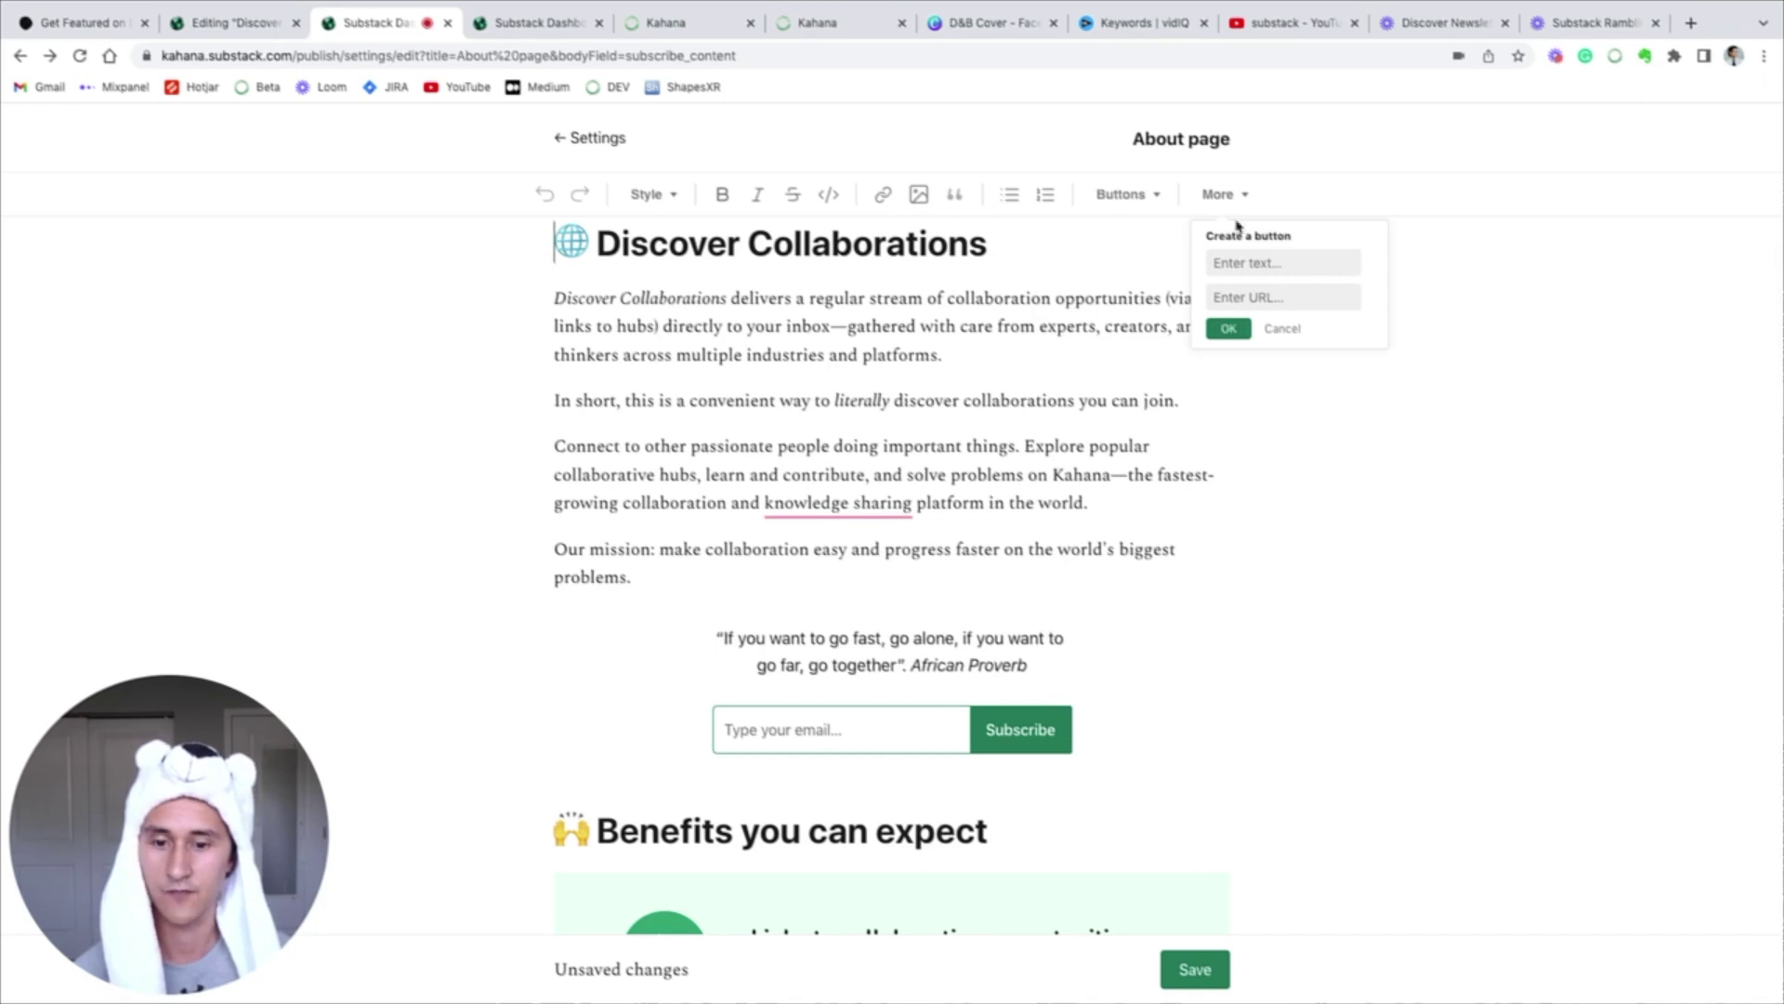
click(1278, 330)
Reopen Buttons, then show the More list: divider, poetry block, paywall, code block.
click(1141, 197)
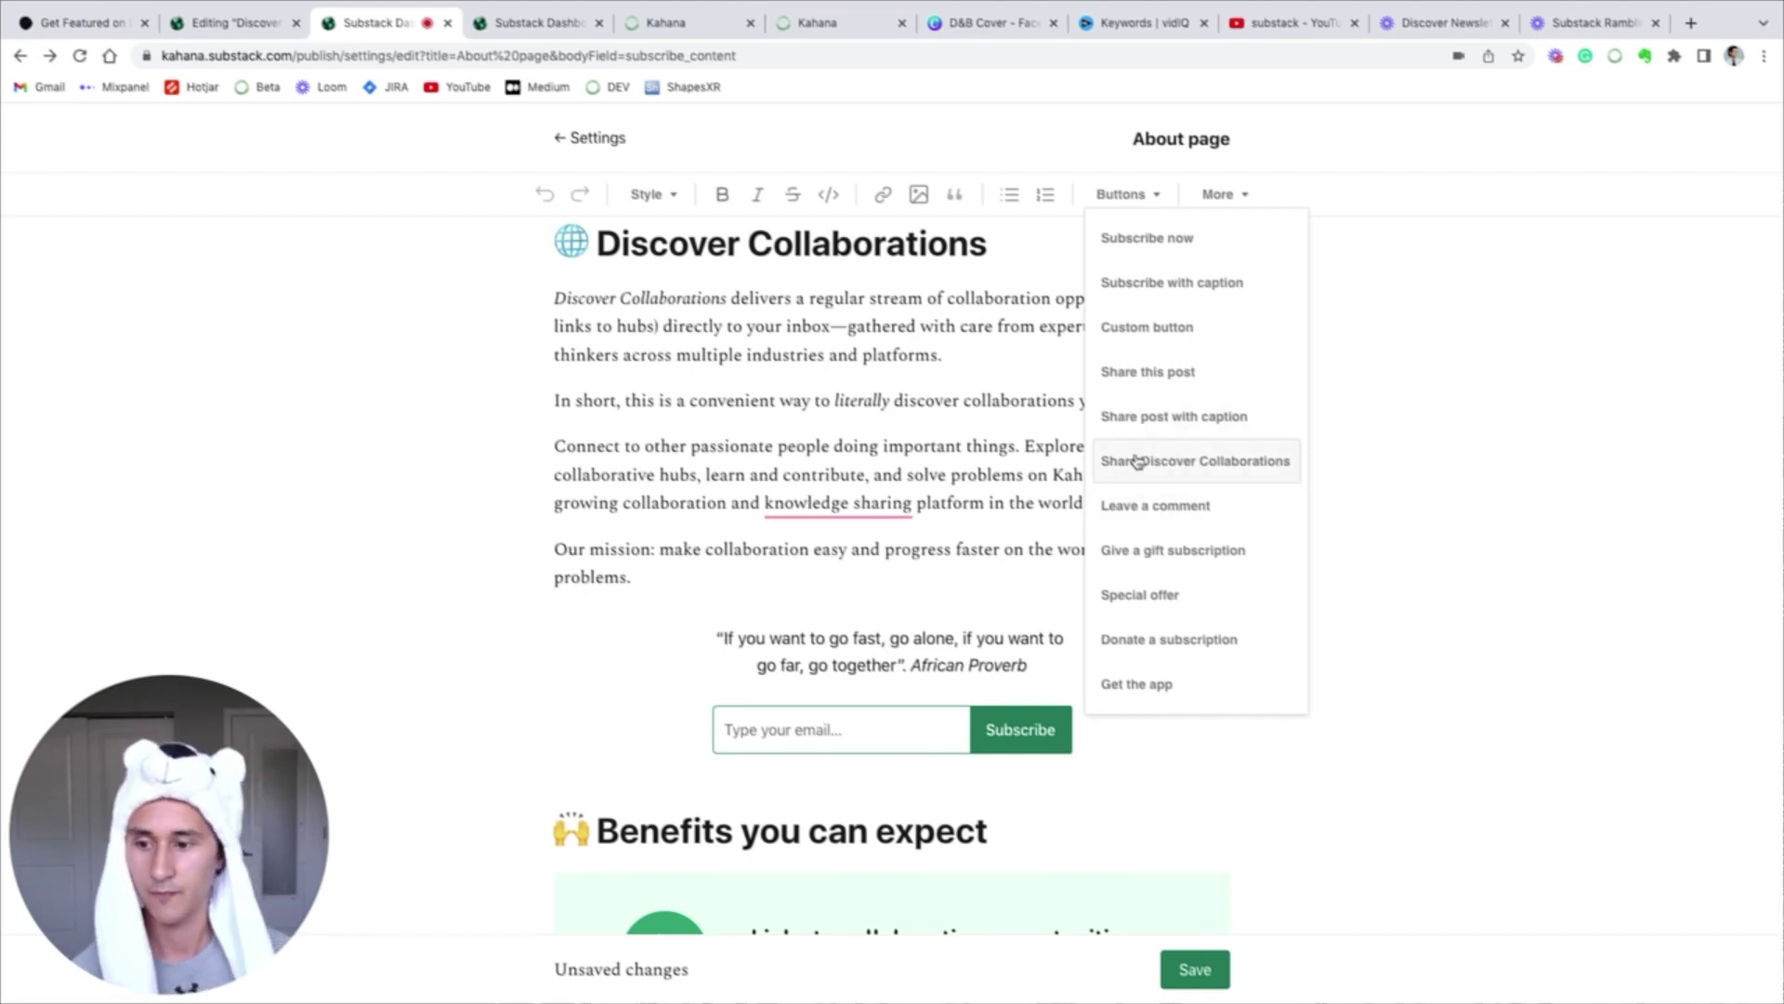
scroll(894, 555, down, 4)
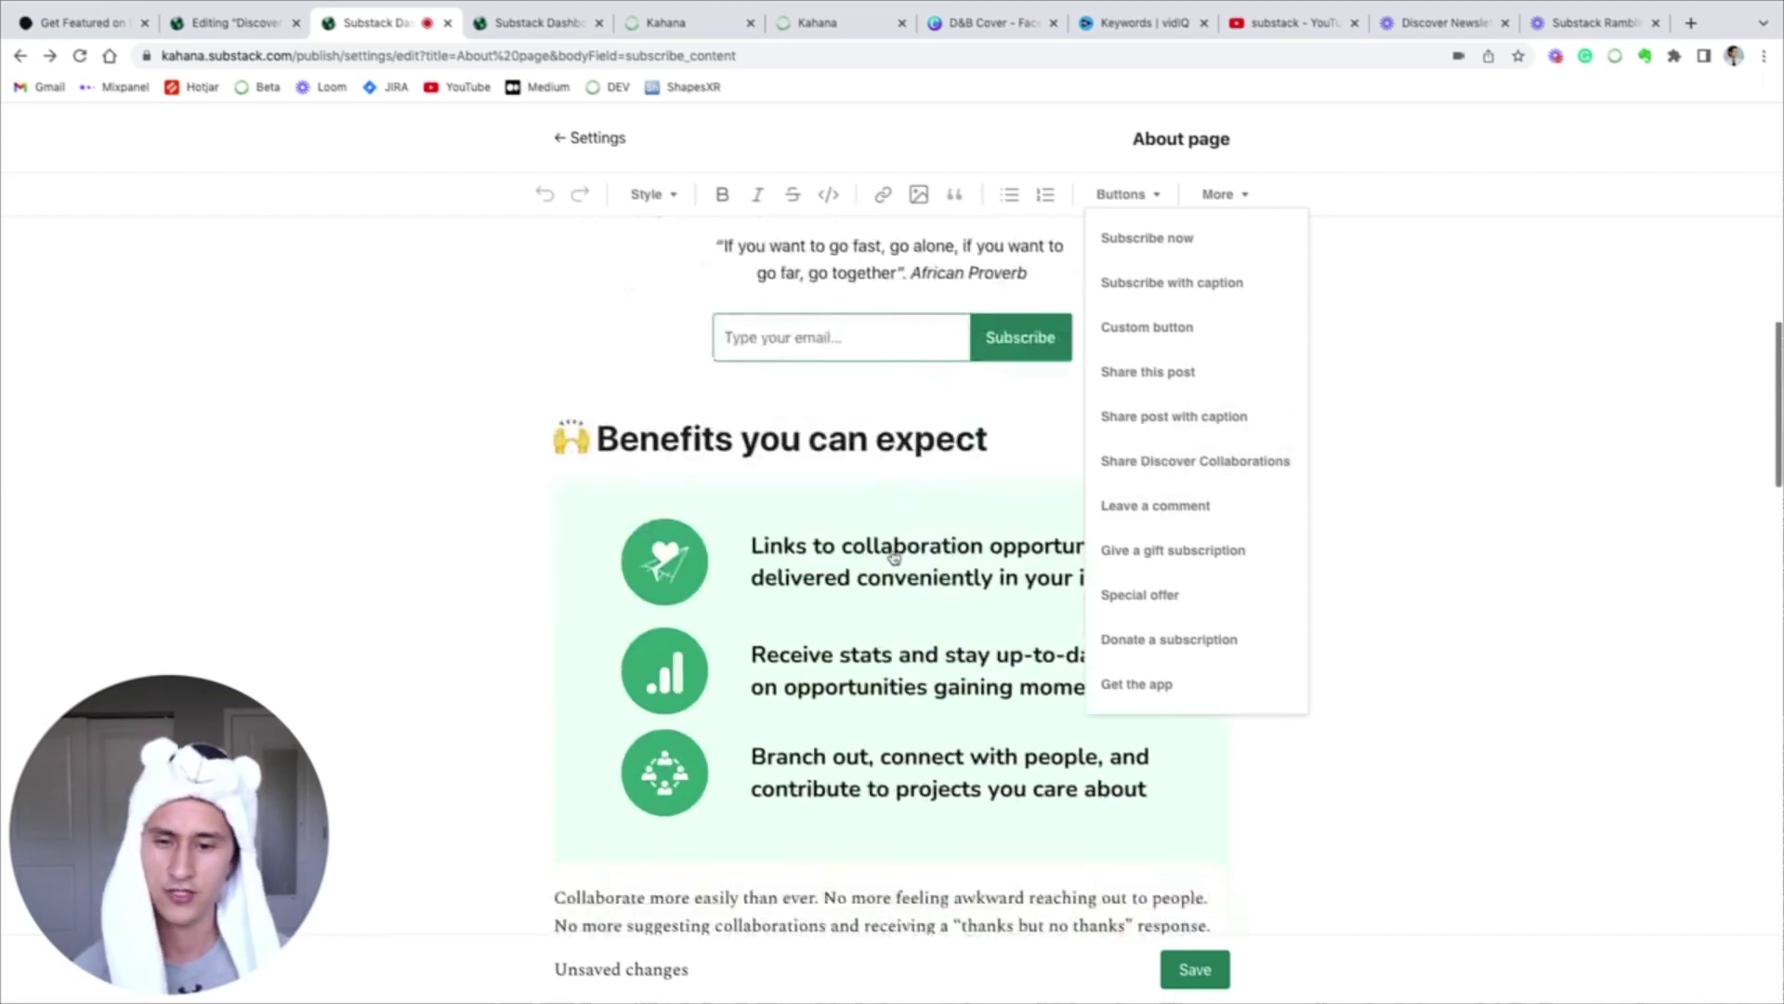
scroll(894, 556, down, 15)
click(1216, 194)
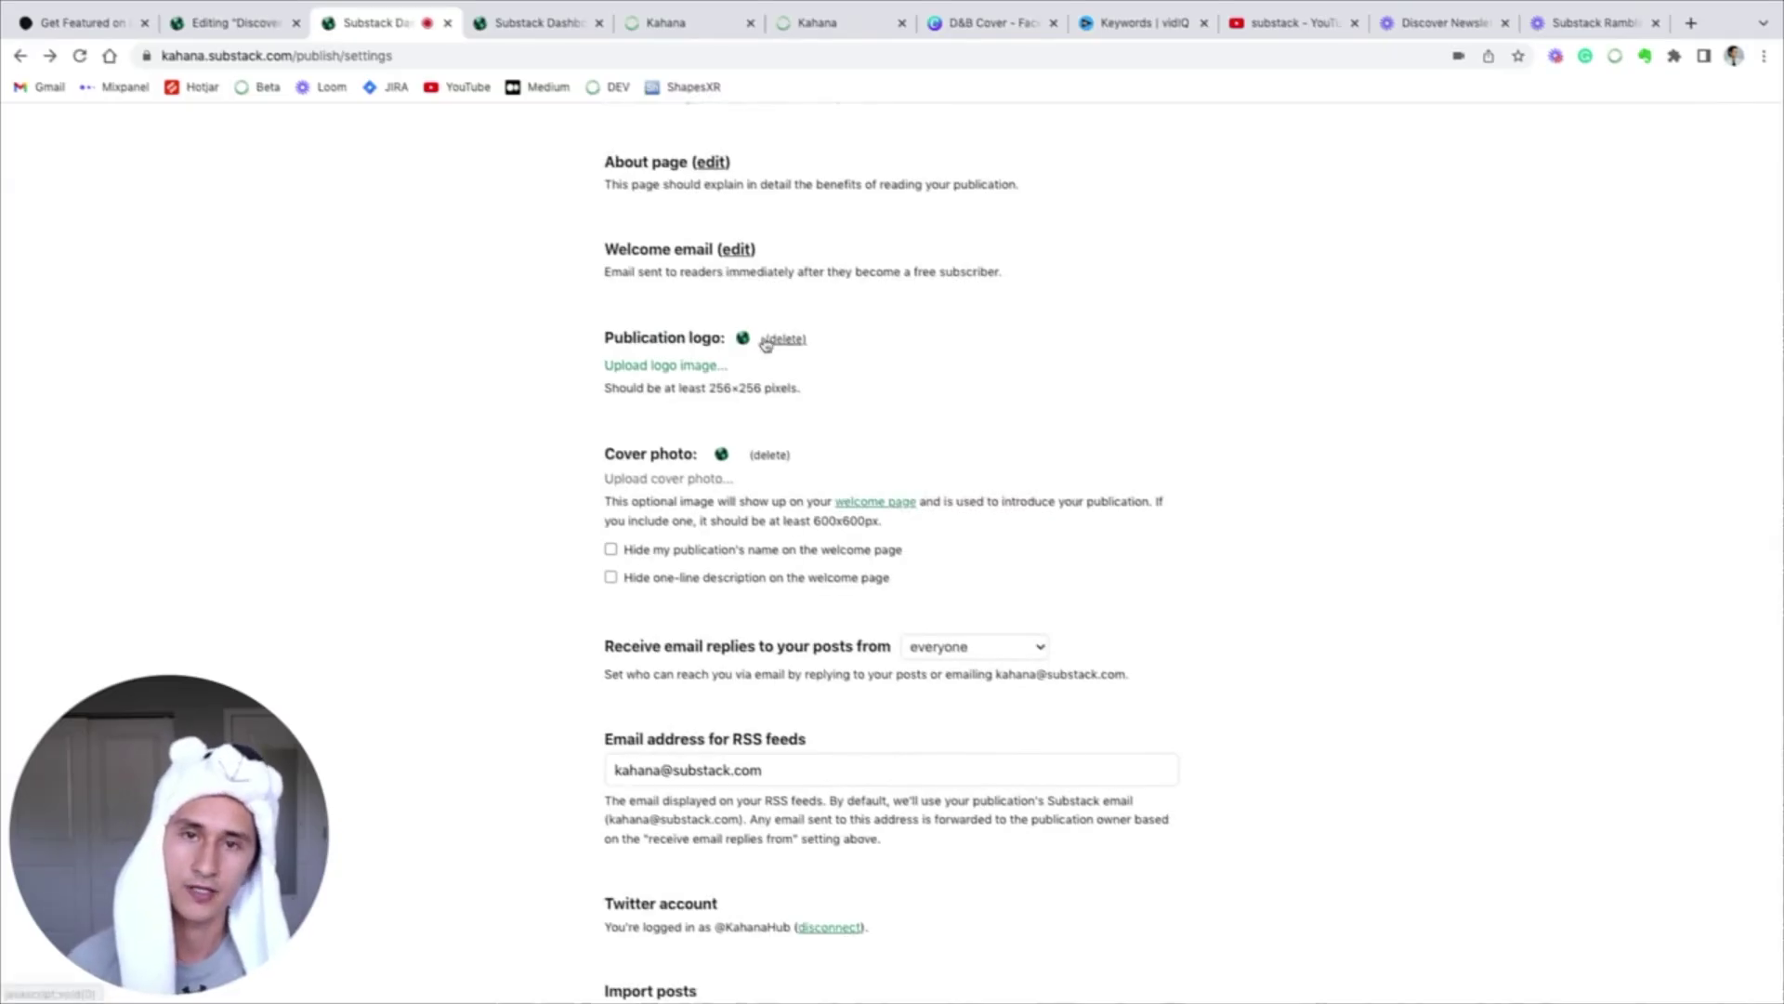
Scroll through the About page, welcome email, logo and cover photo settings, then open Posts.
scroll(744, 578, down, 20)
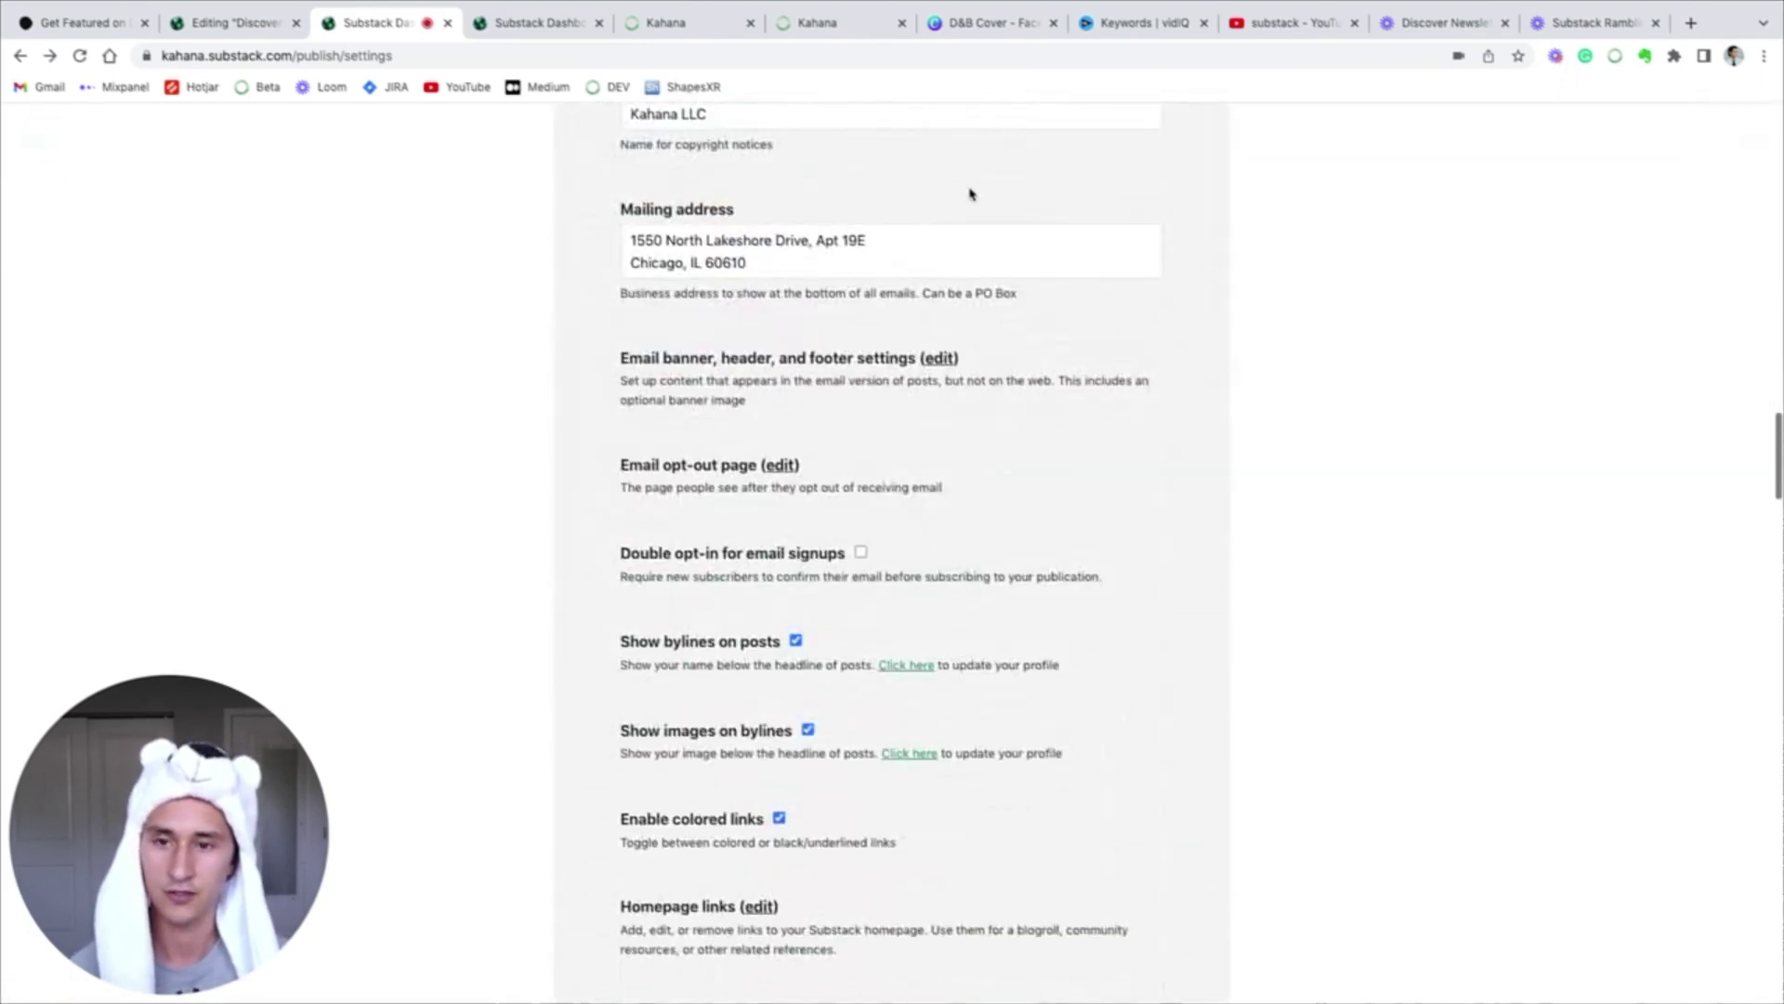
scroll(971, 193, up, 2)
scroll(653, 316, up, 2)
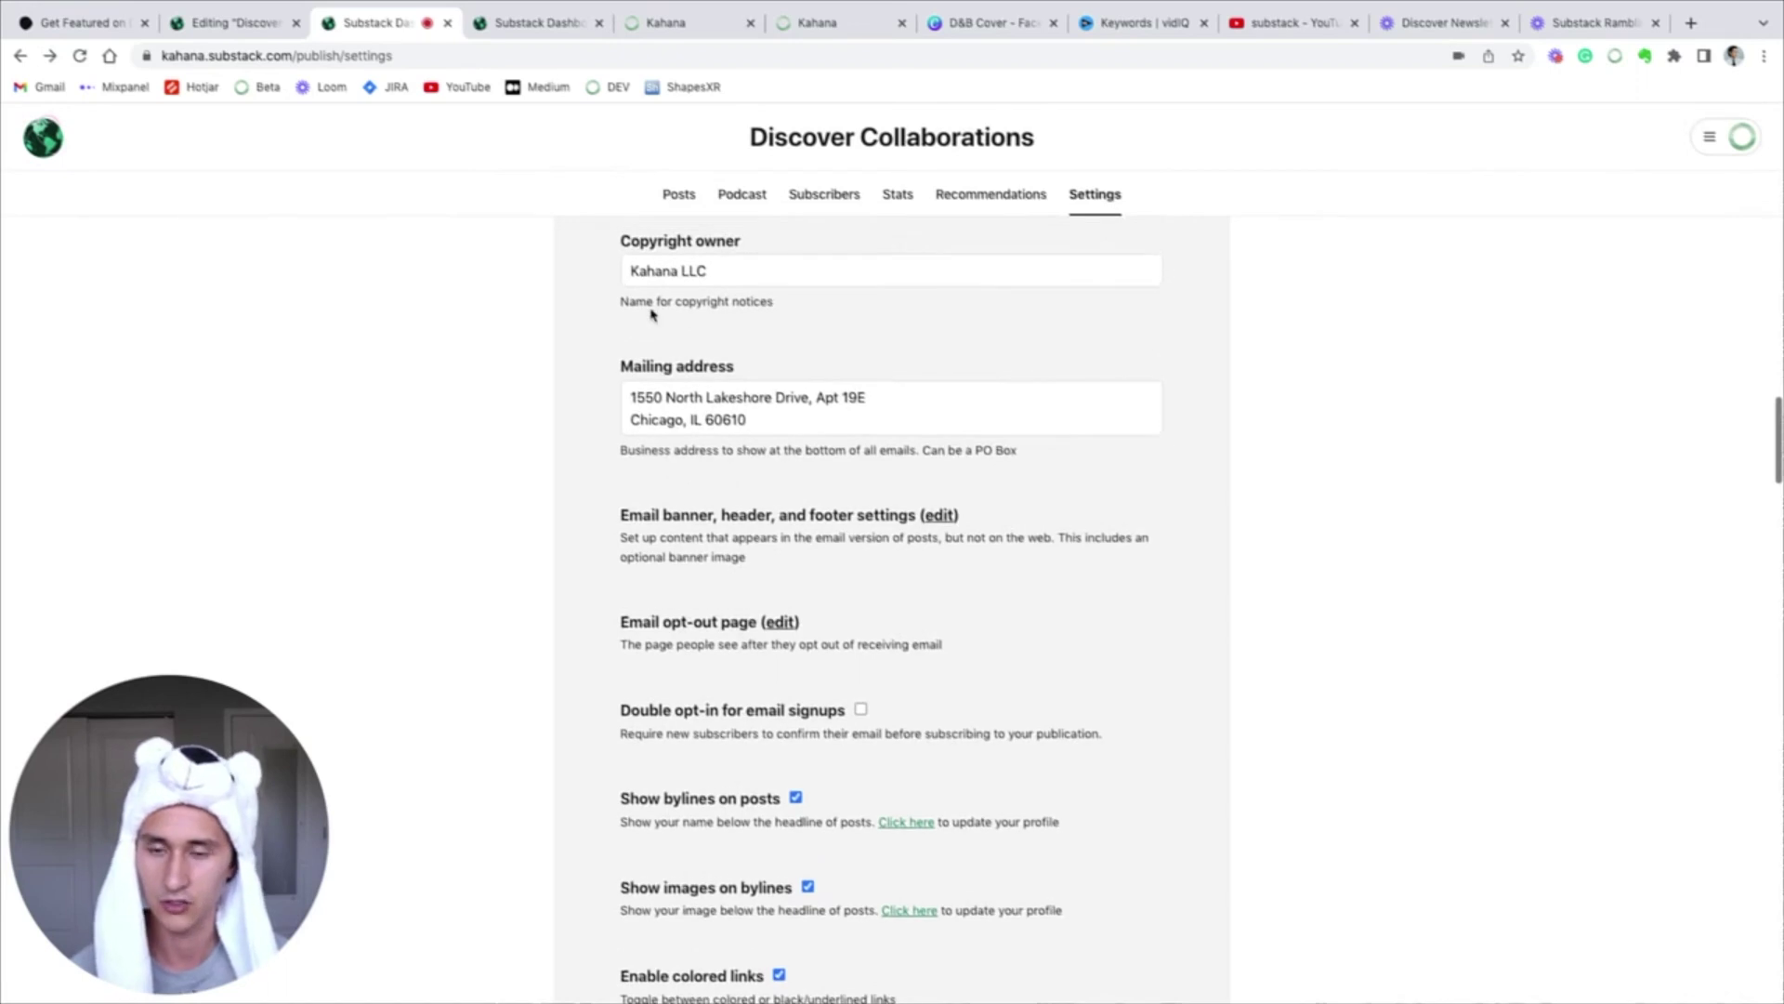
scroll(651, 314, up, 3)
scroll(661, 560, down, 18)
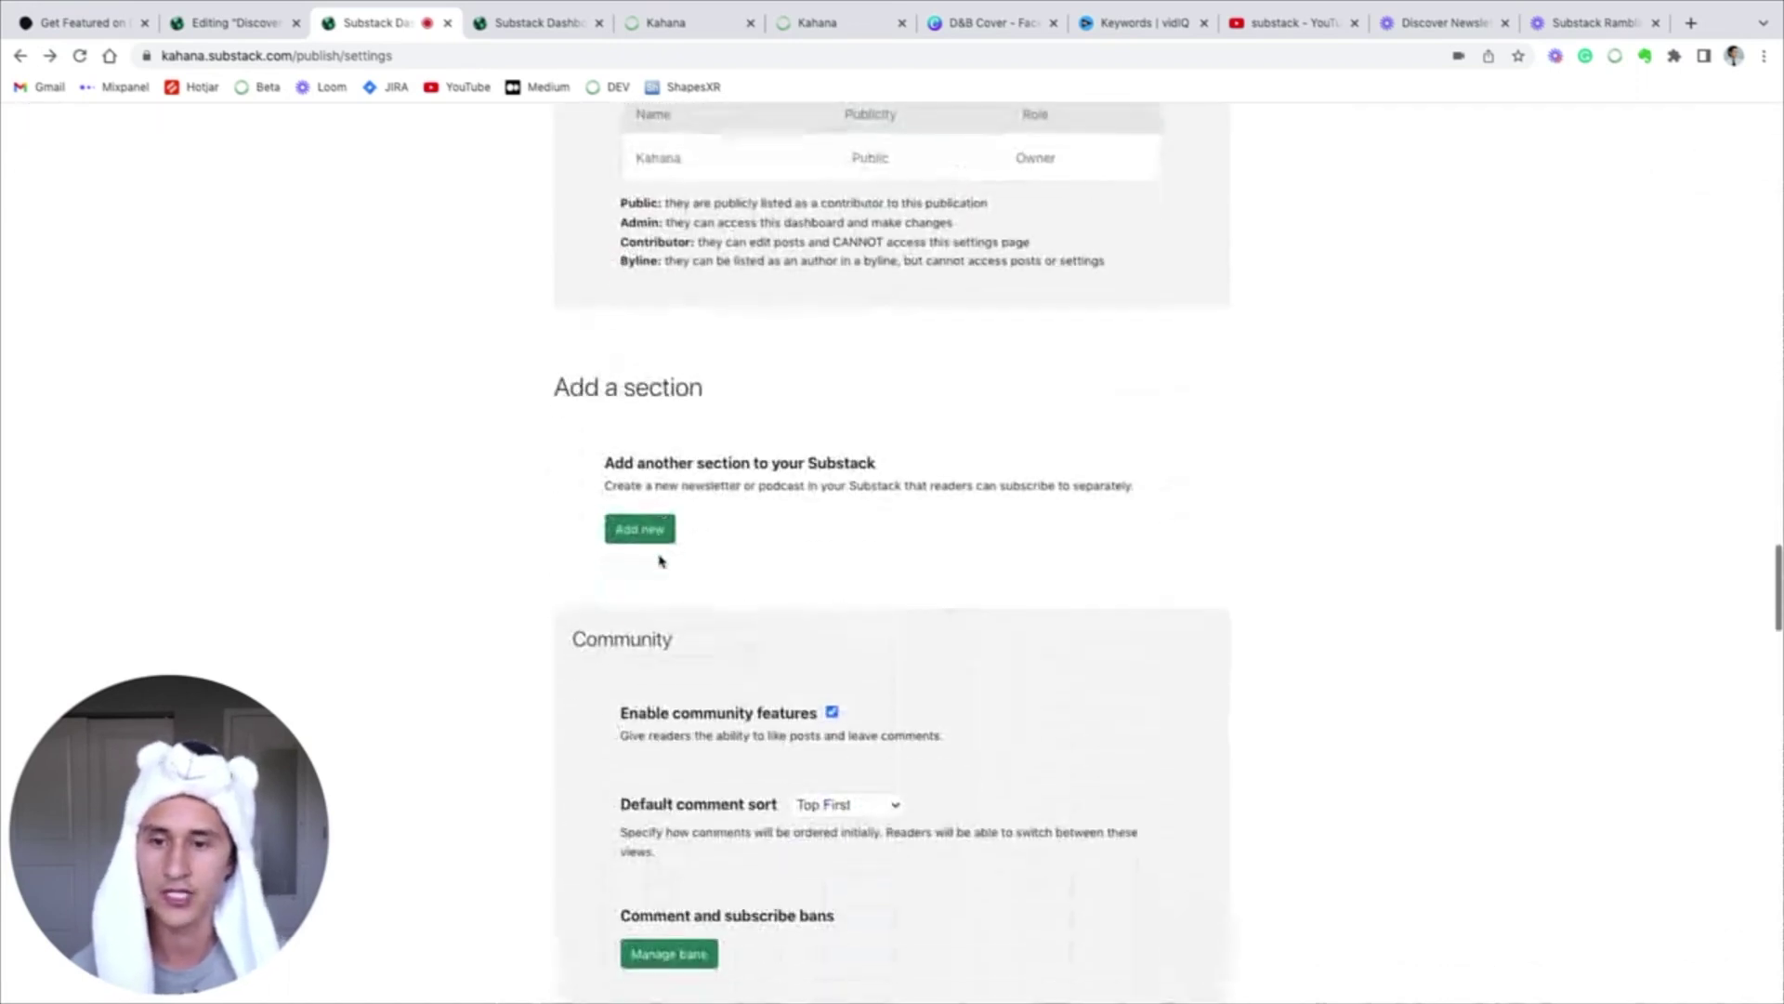
scroll(660, 560, up, 10)
click(683, 195)
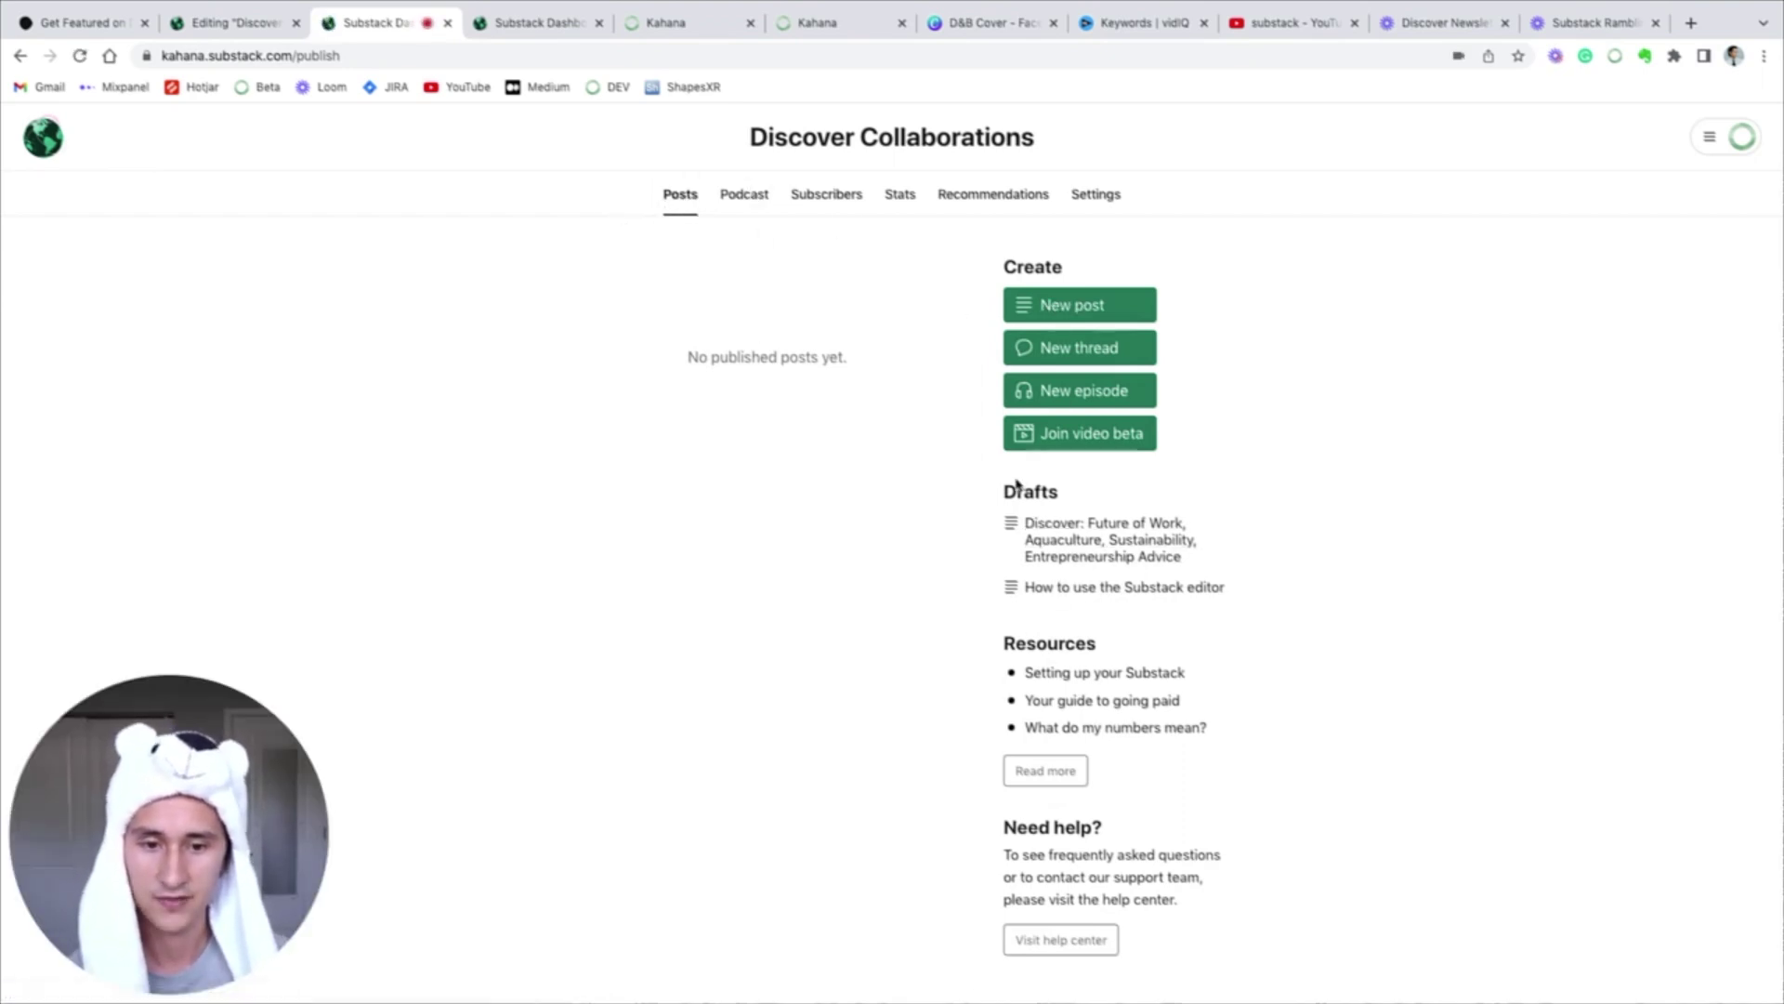
Open the Future of Work draft, scroll down to the Kahana tweet embed, then go to the YouTube results.
click(1056, 520)
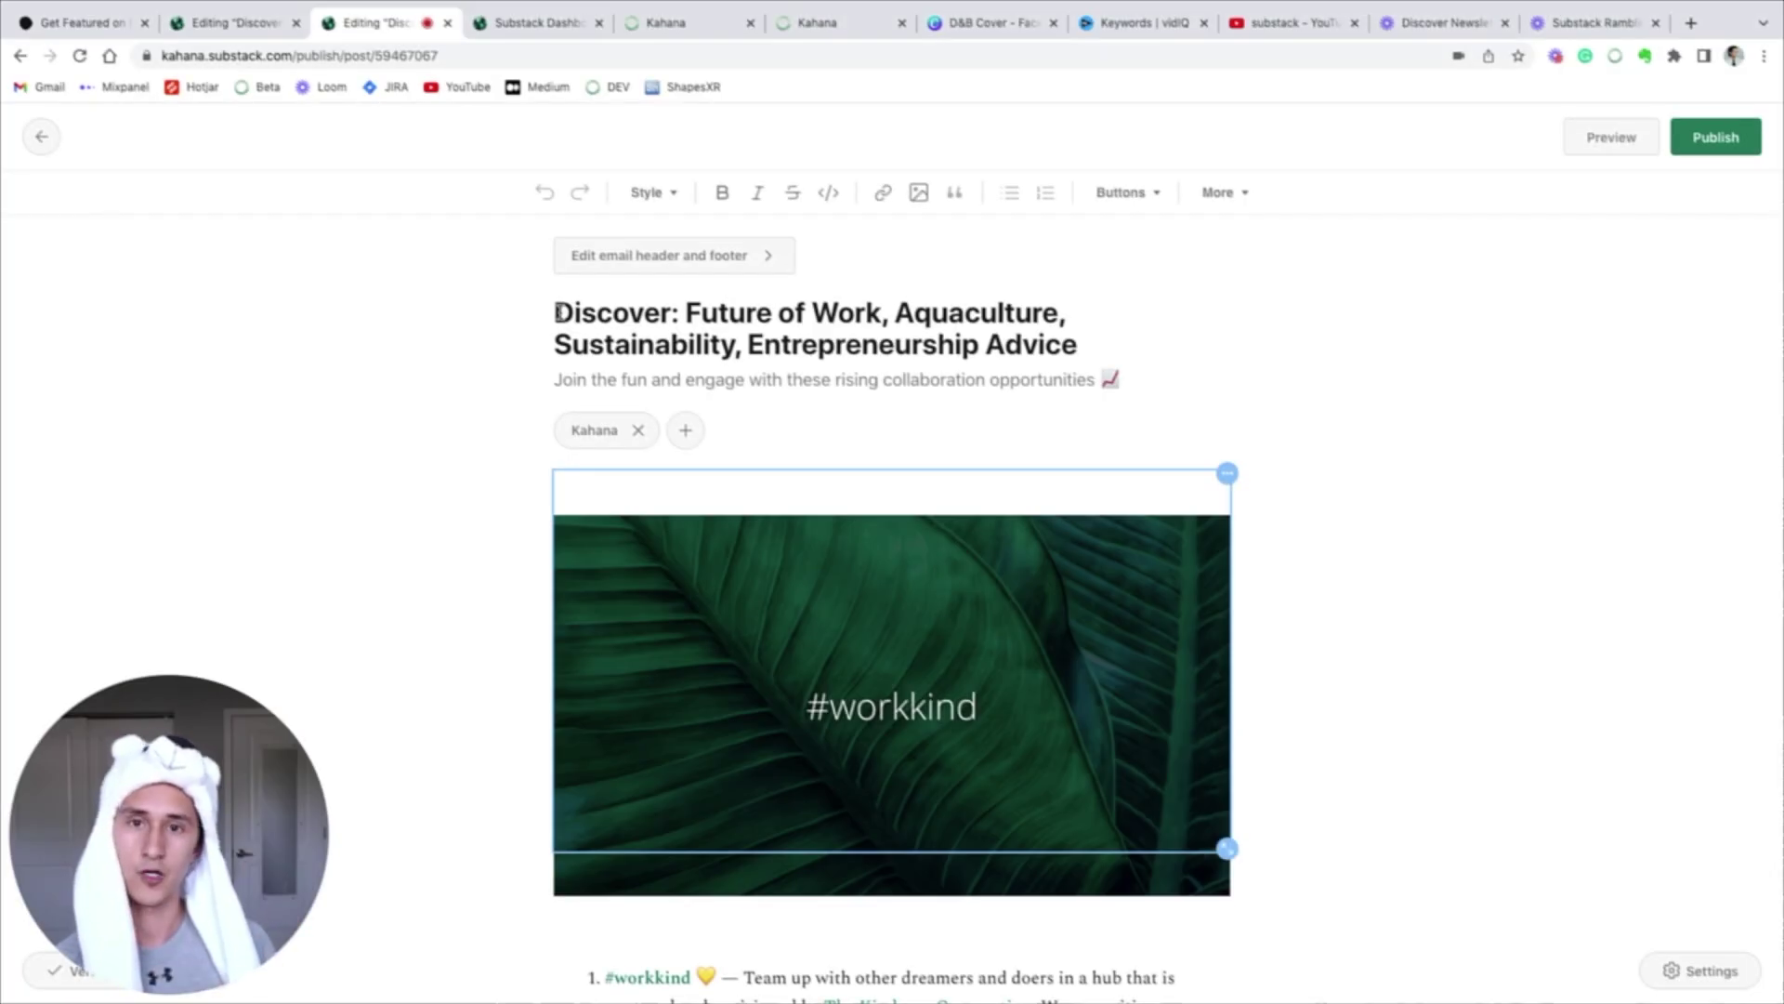
scroll(558, 313, down, 7)
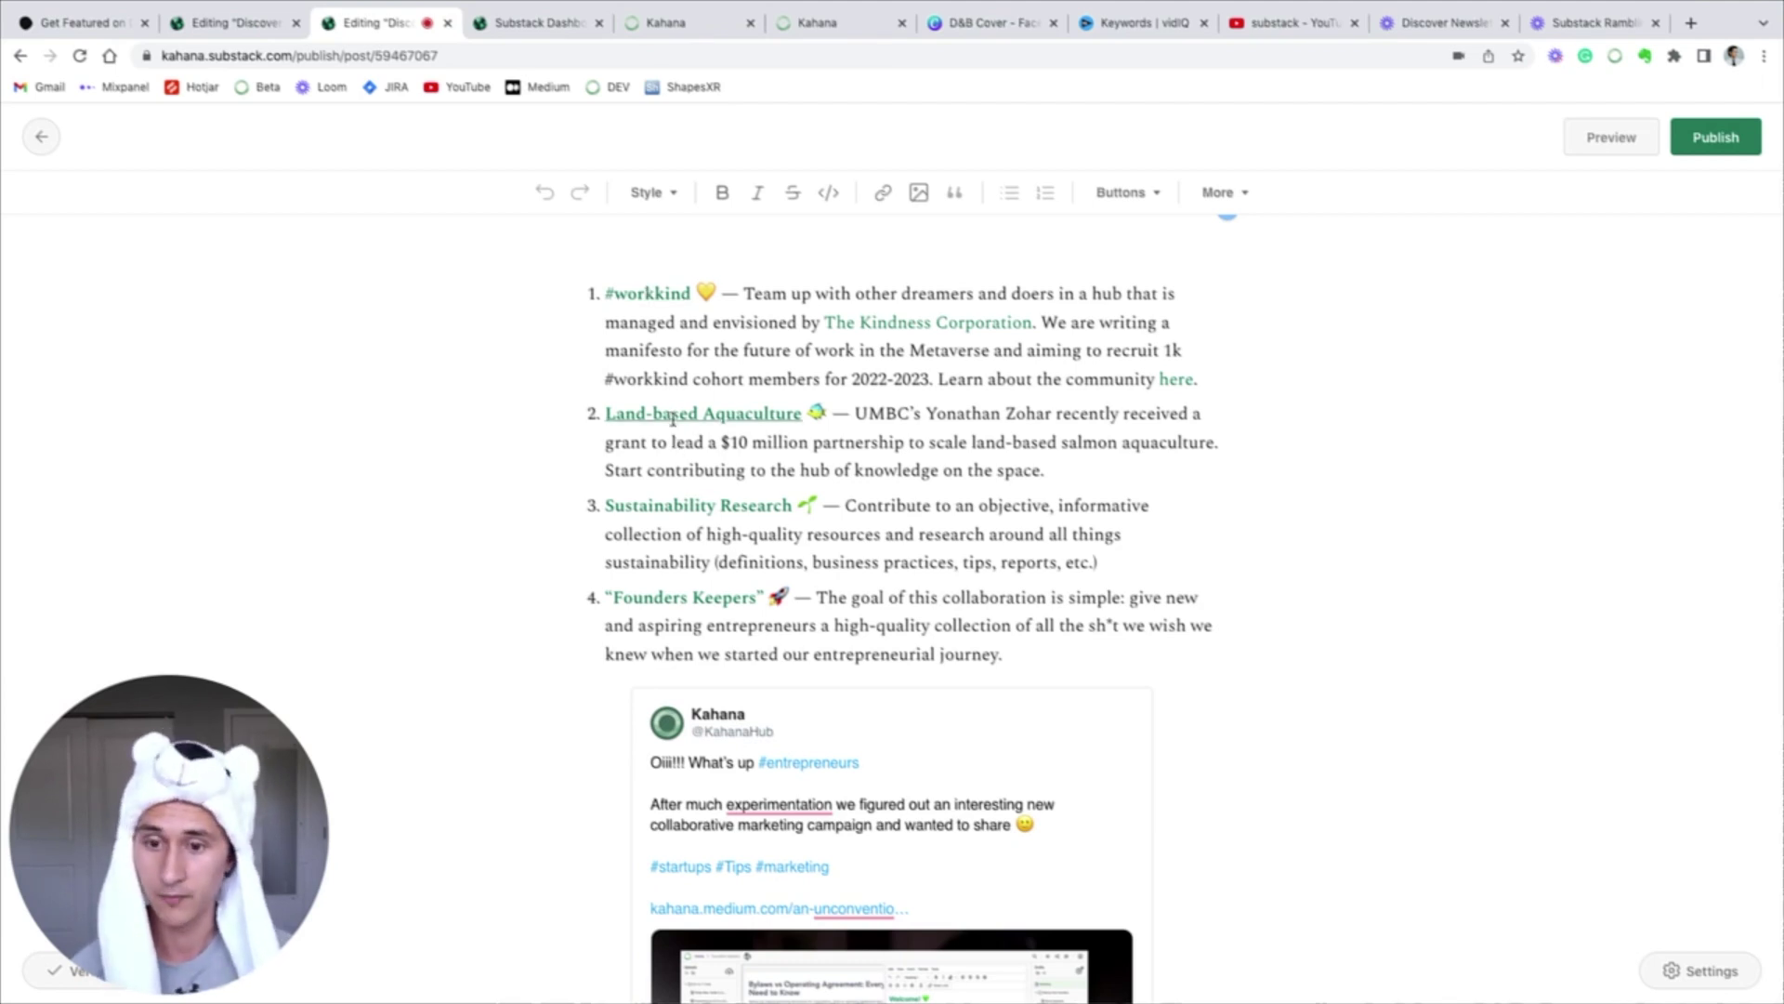
scroll(672, 418, down, 1)
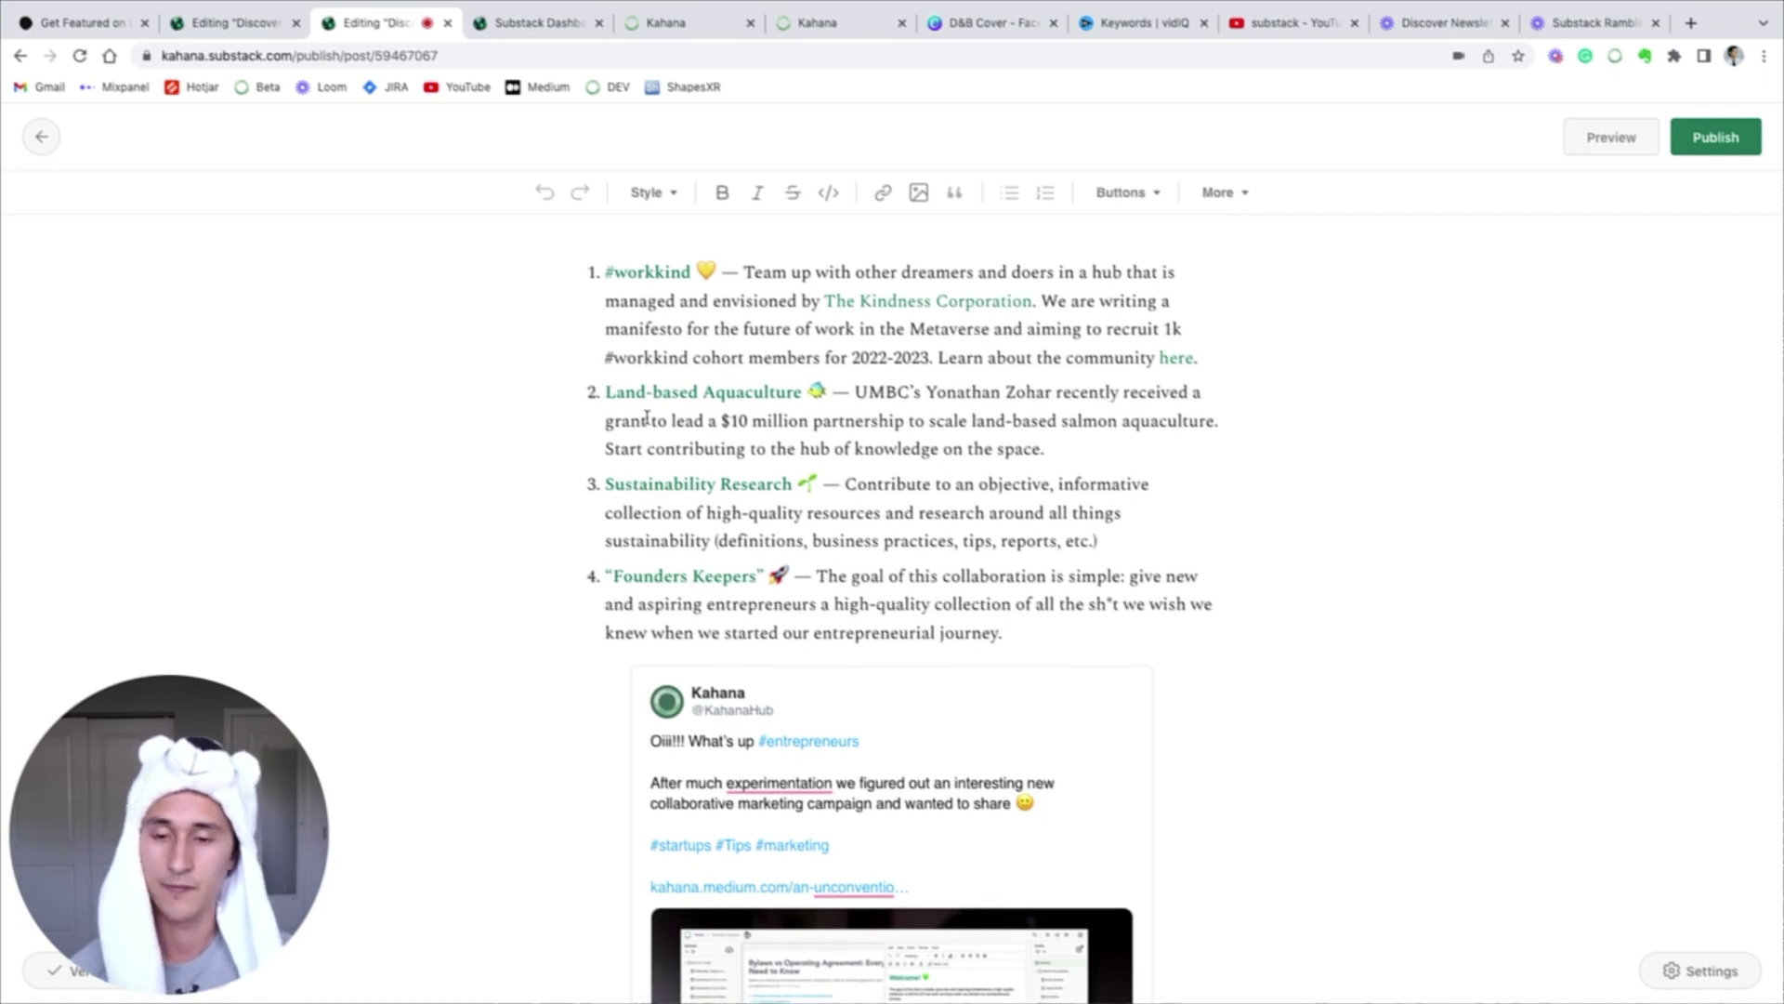
scroll(800, 340, down, 5)
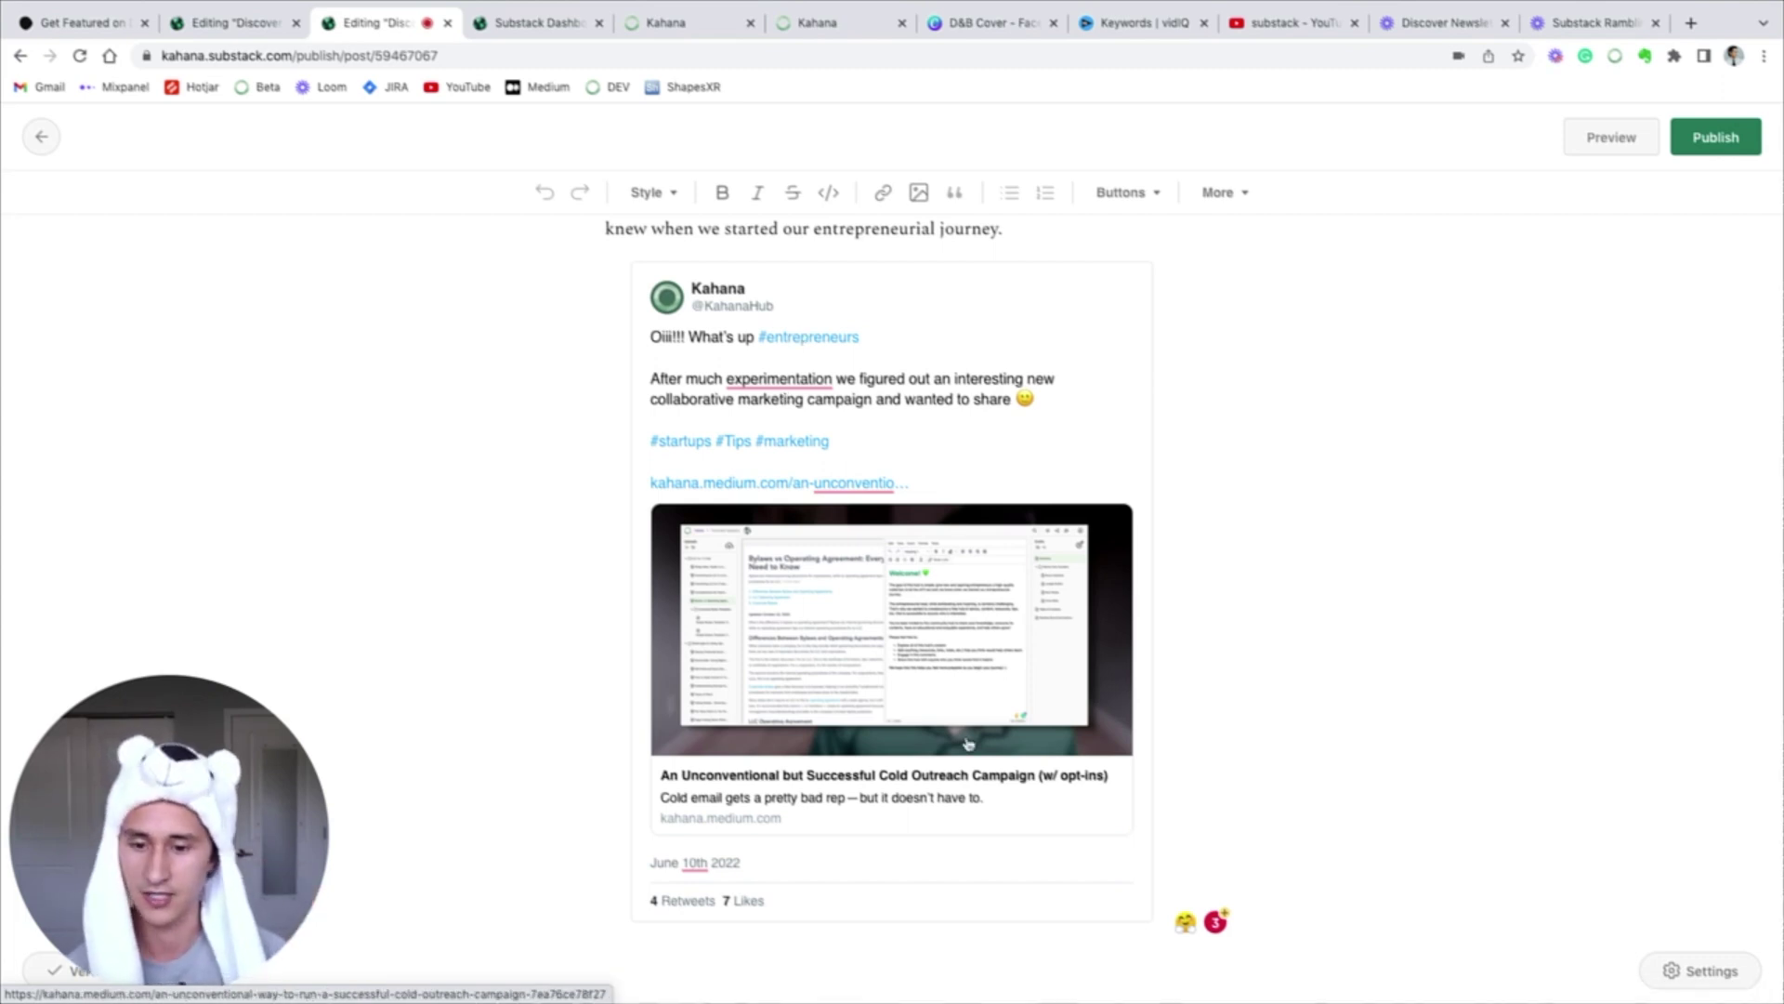
scroll(967, 744, down, 1)
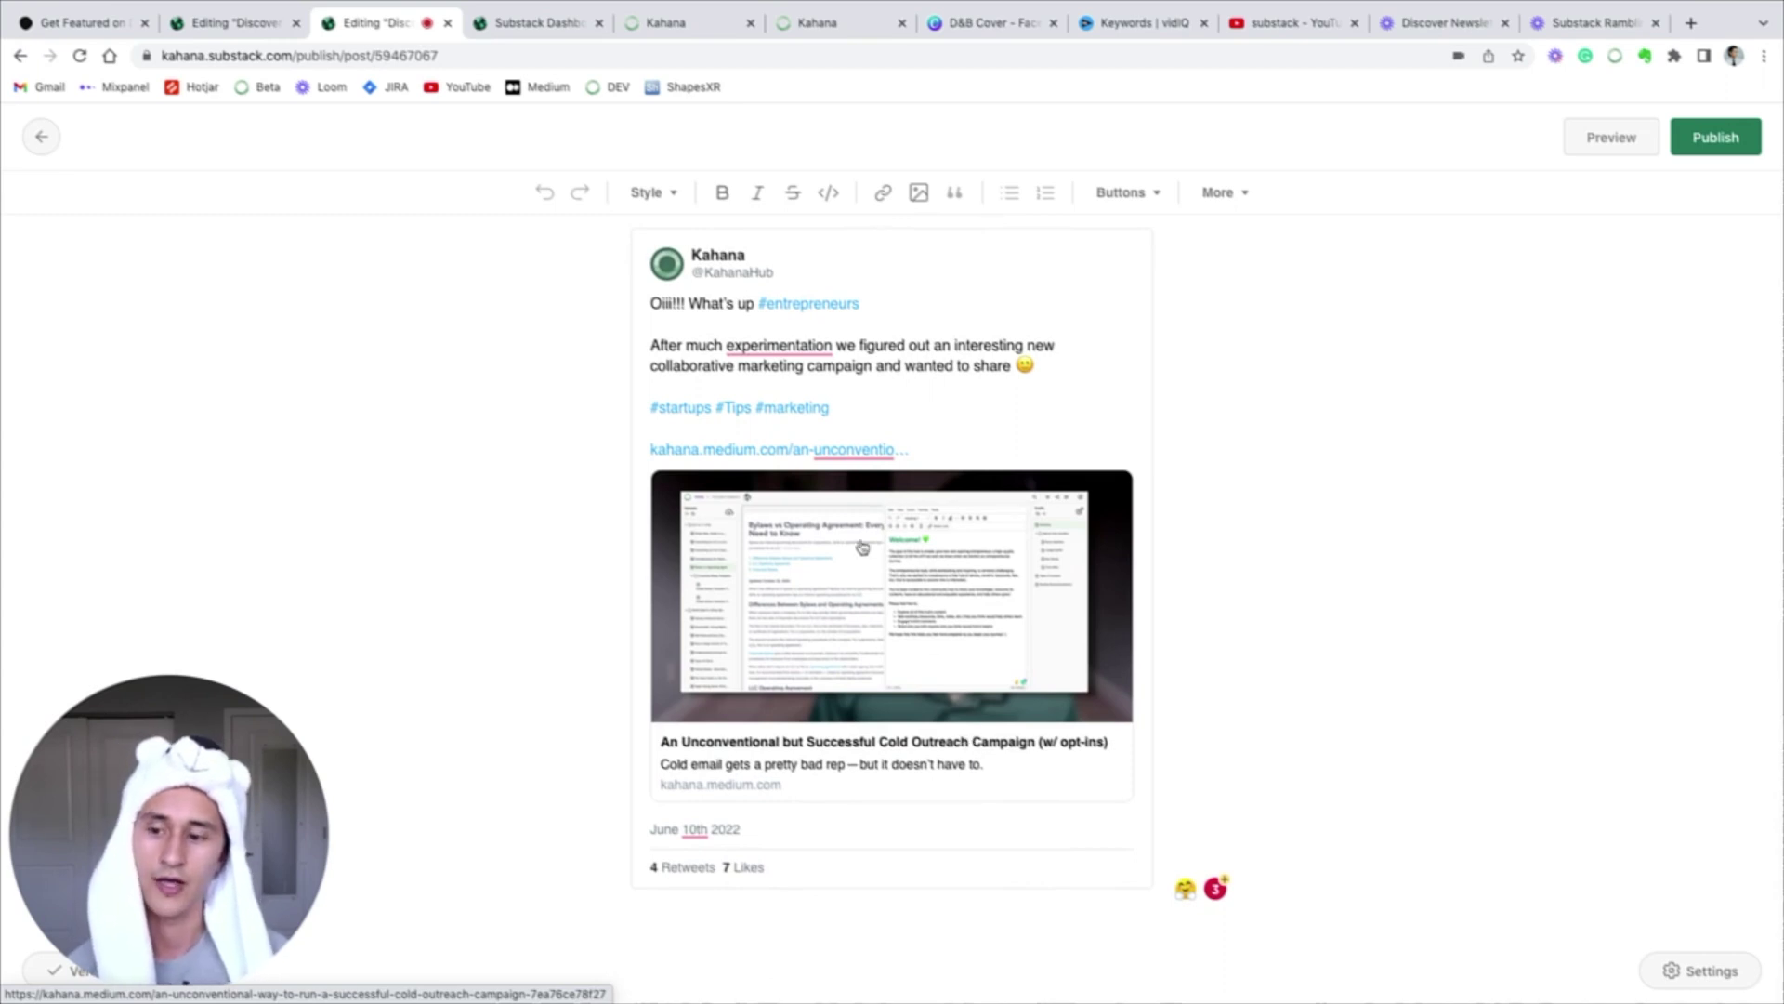
click(1301, 23)
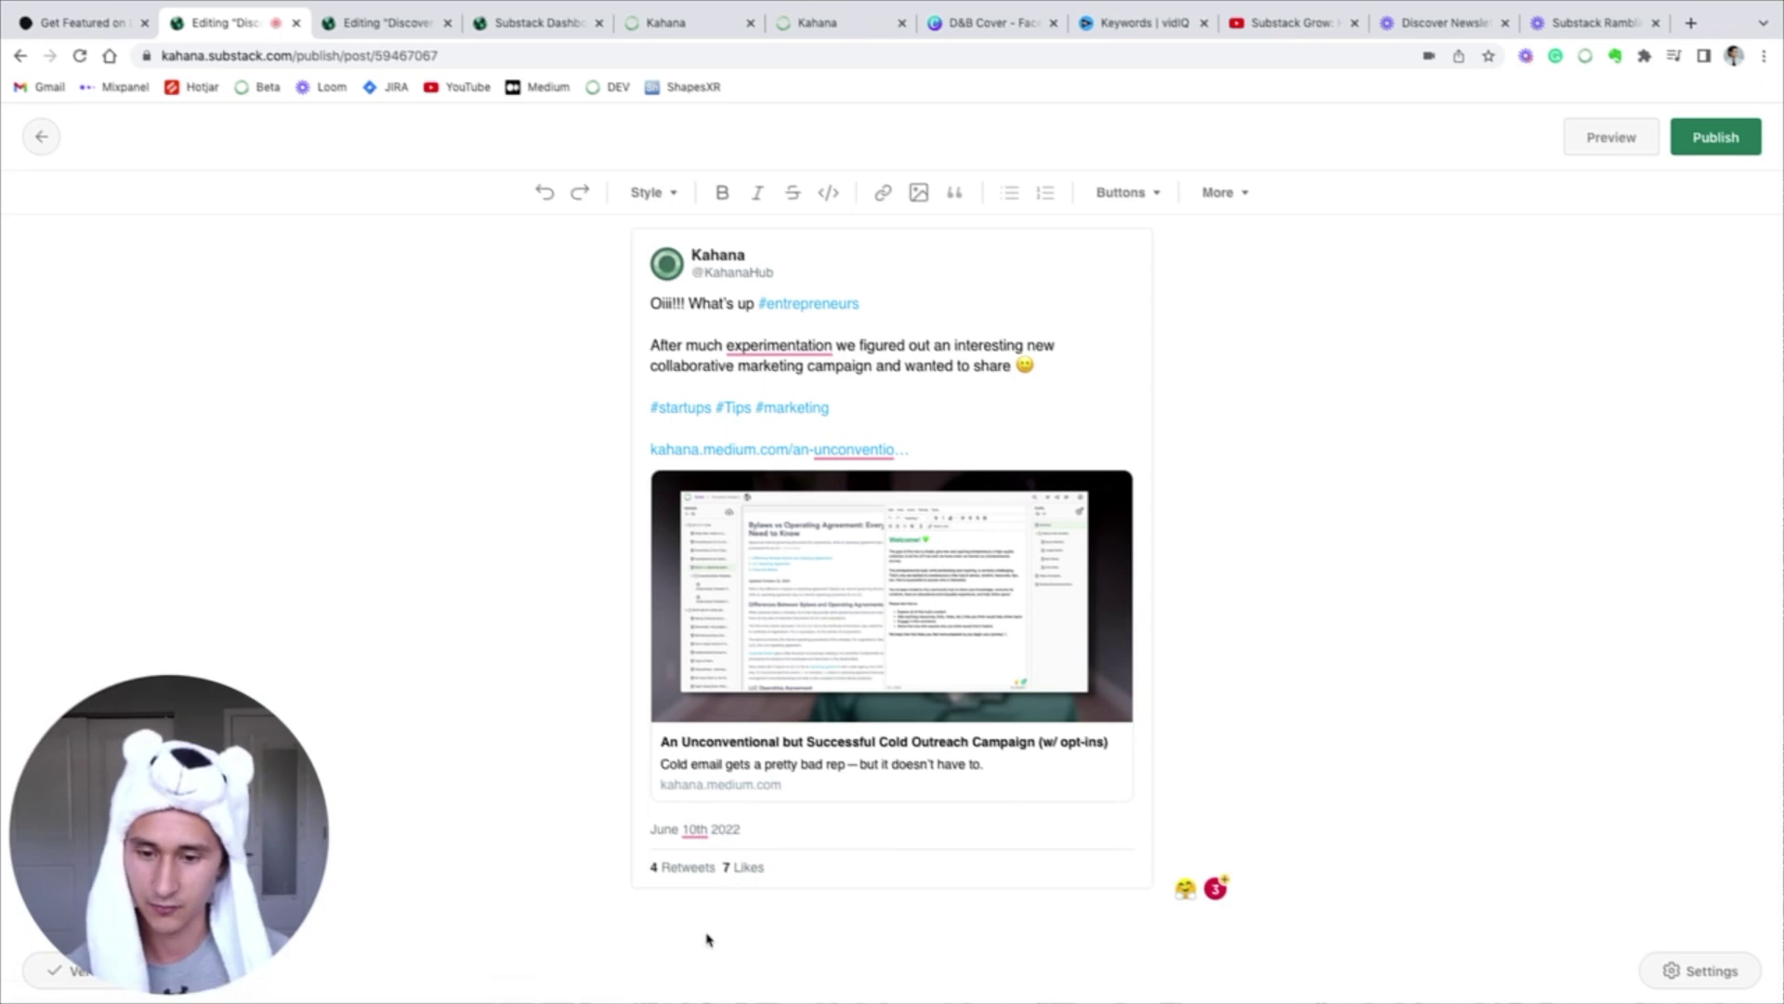
Scroll through the draft to check the Substack Grow video embed below the Kahana tweet.
scroll(769, 644, down, 1)
scroll(770, 644, down, 4)
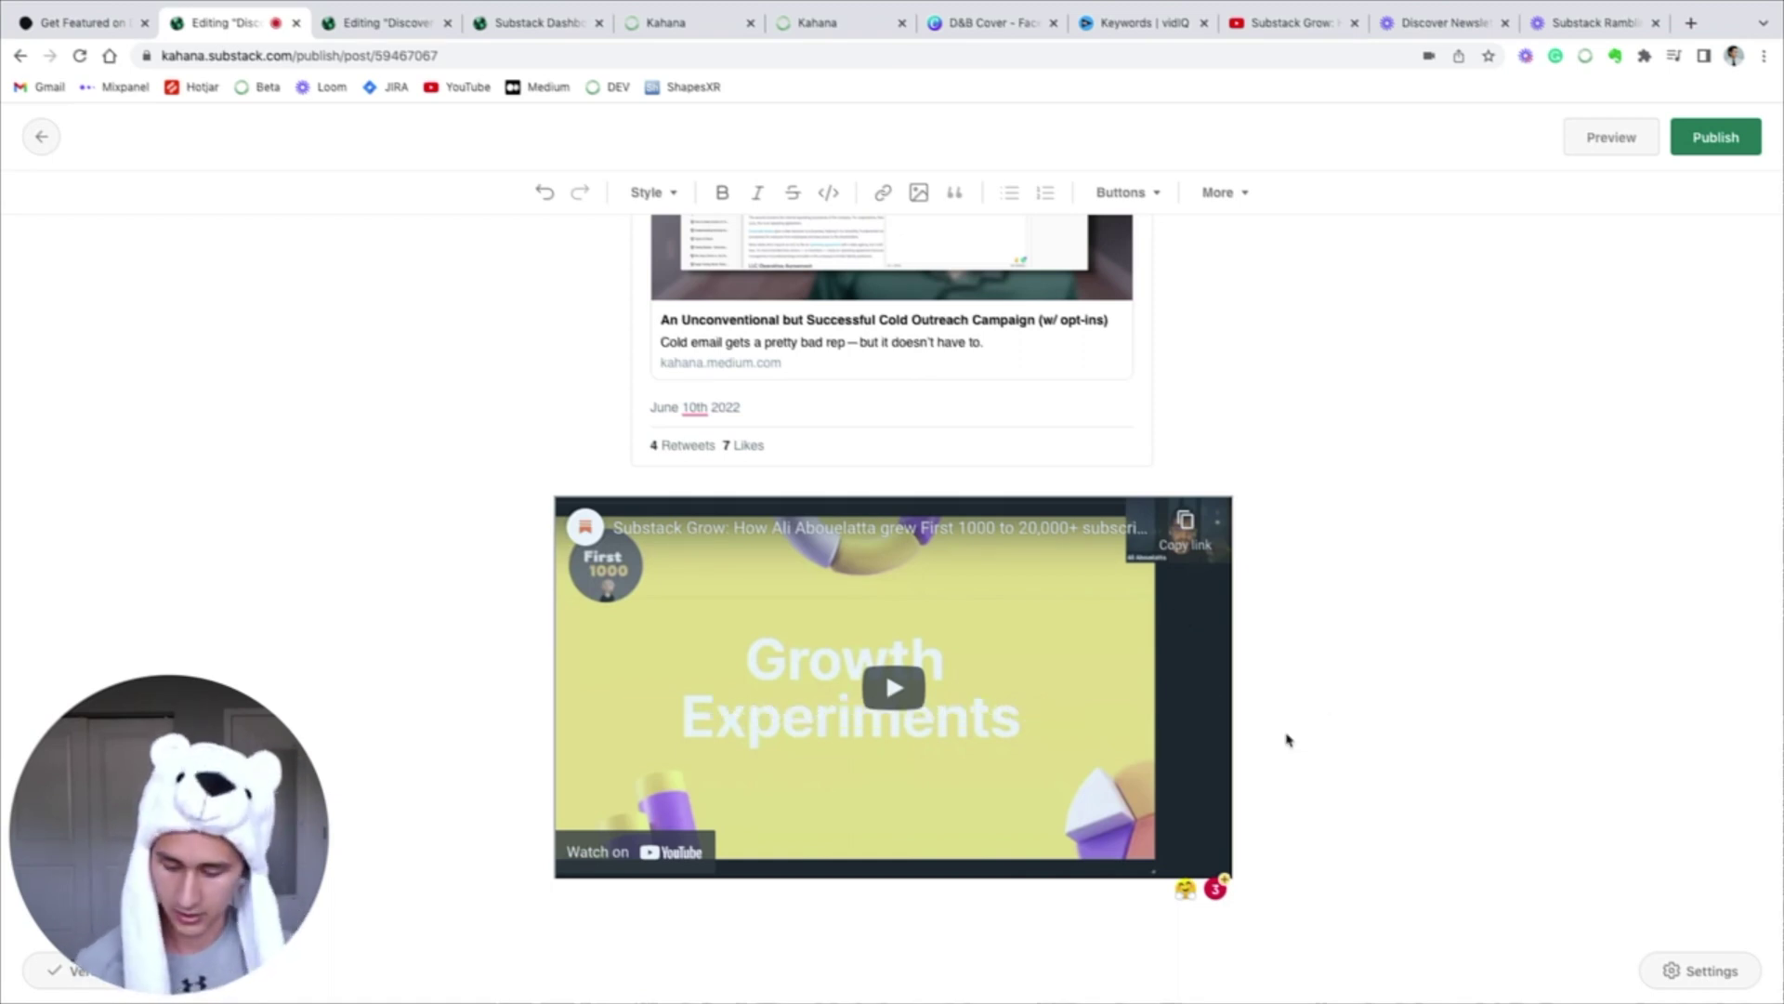
scroll(1287, 739, up, 4)
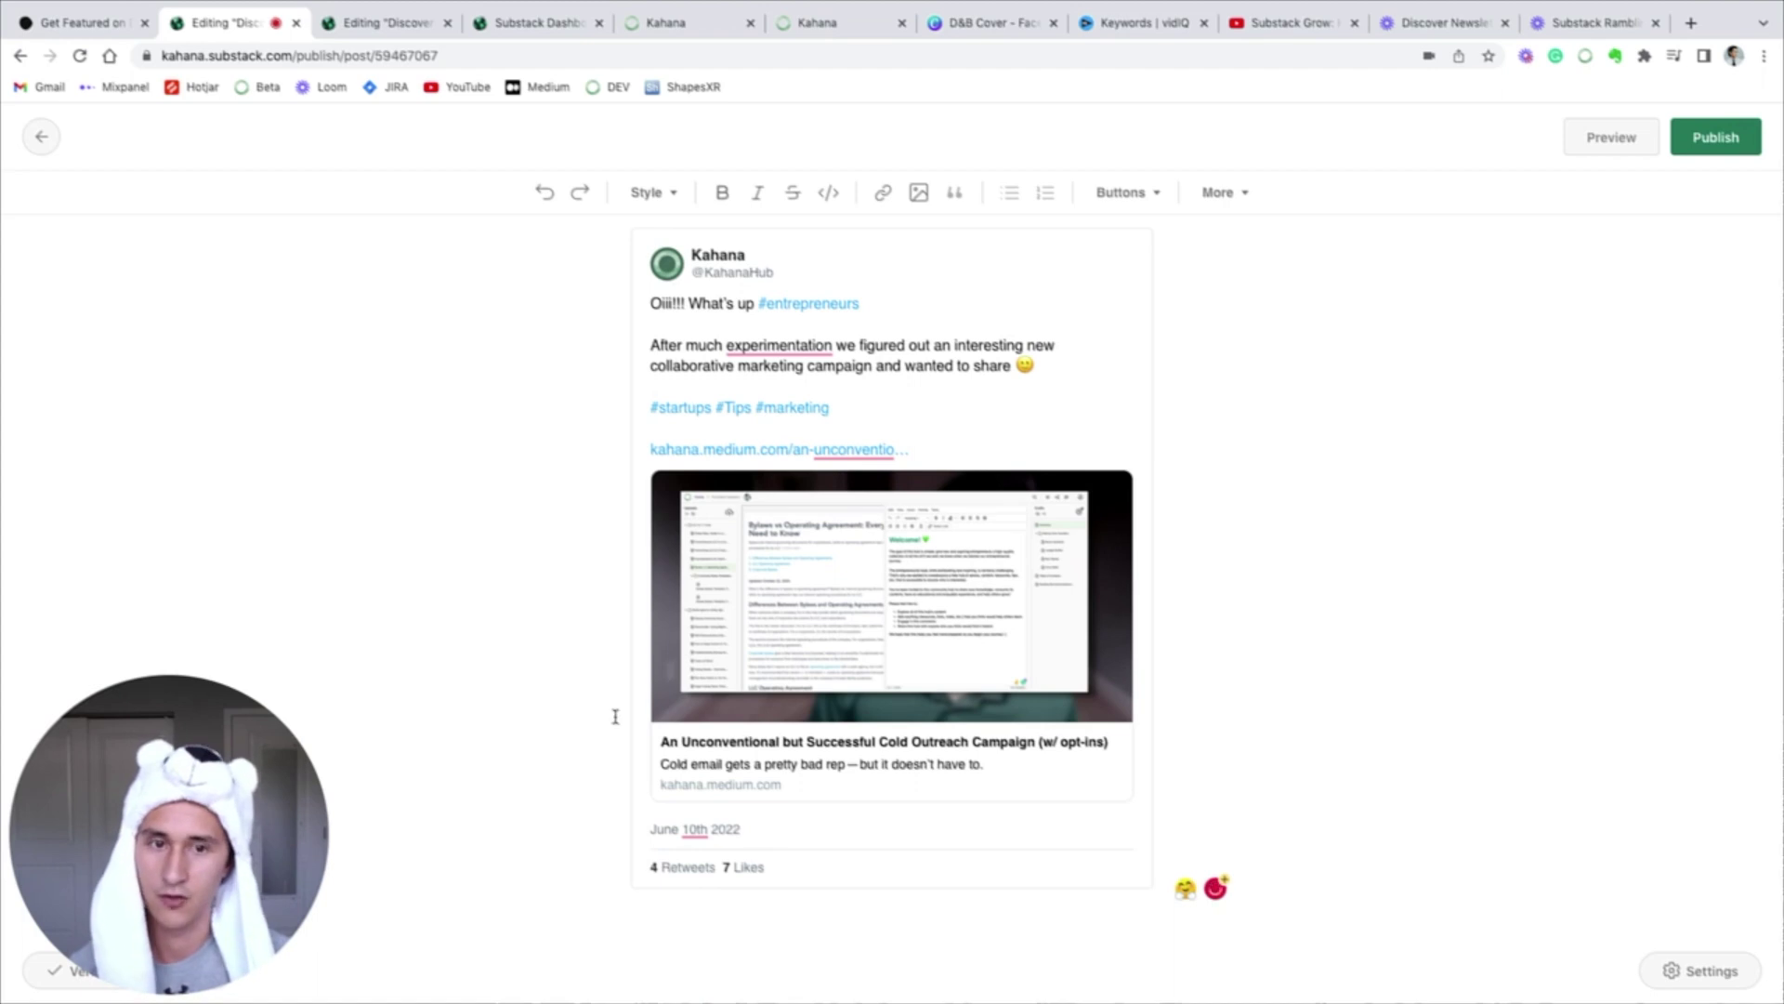
scroll(616, 720, up, 10)
scroll(617, 722, up, 2)
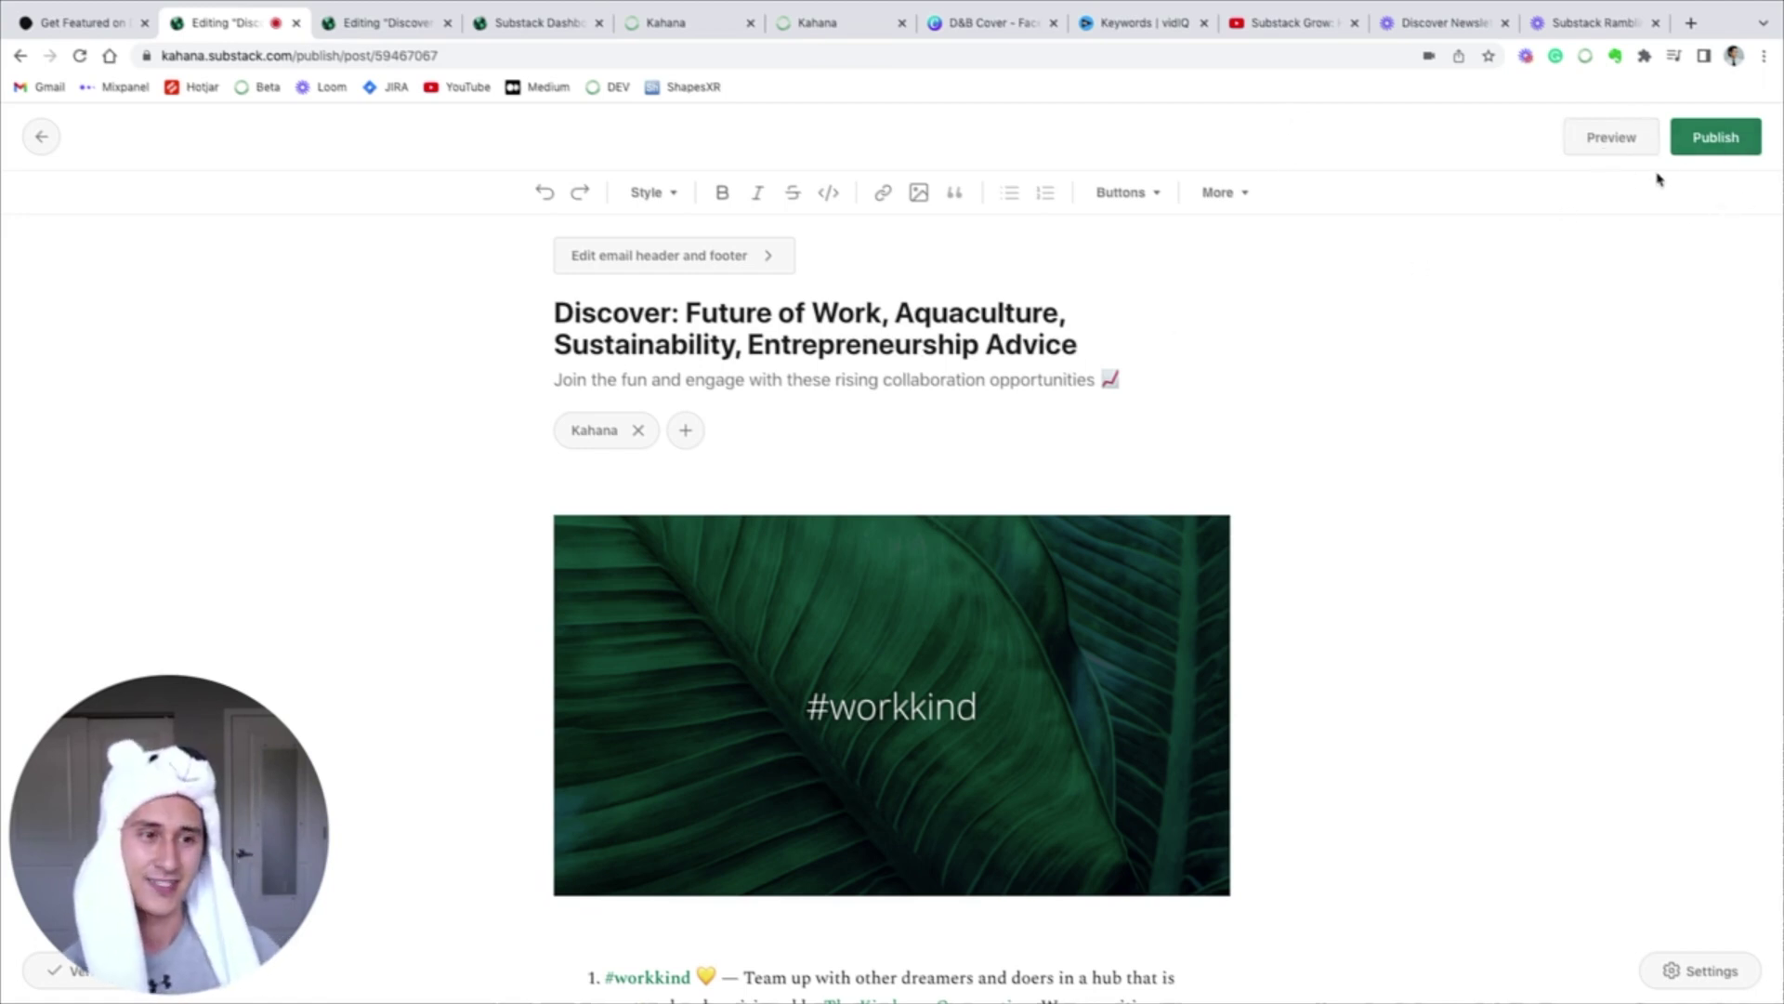
Open the draft's preview and view it on Mobile.
click(1606, 135)
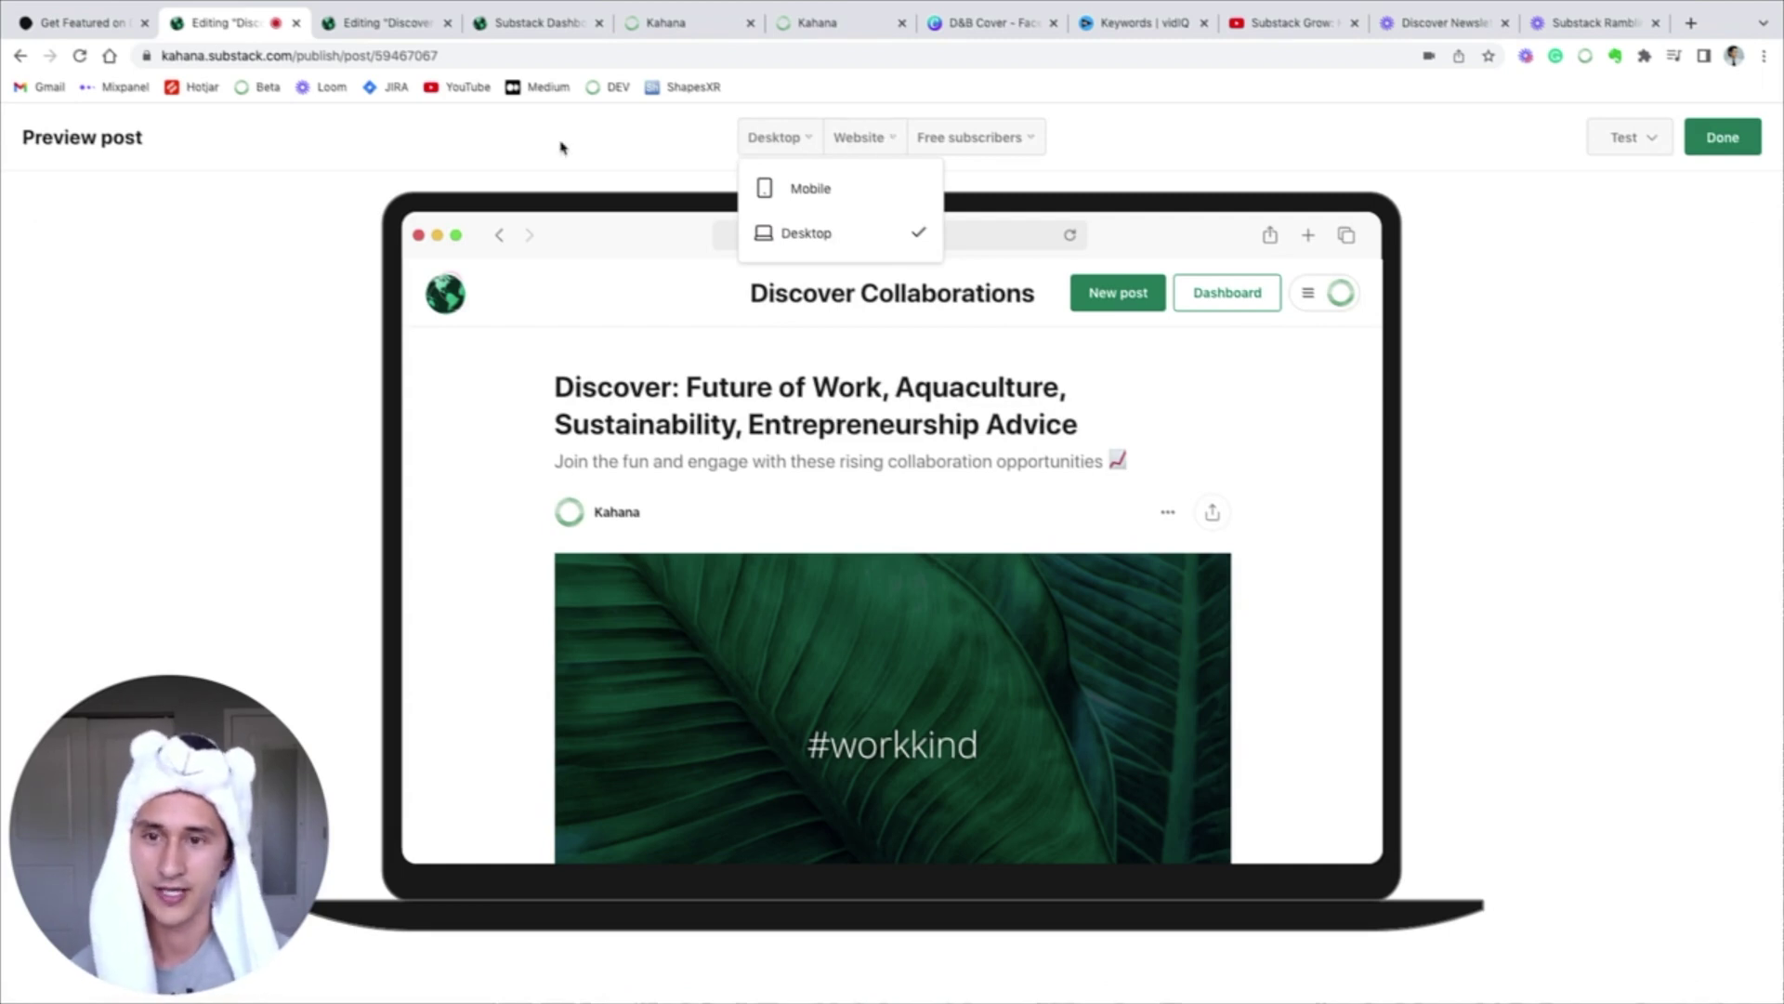
scroll(693, 588, down, 10)
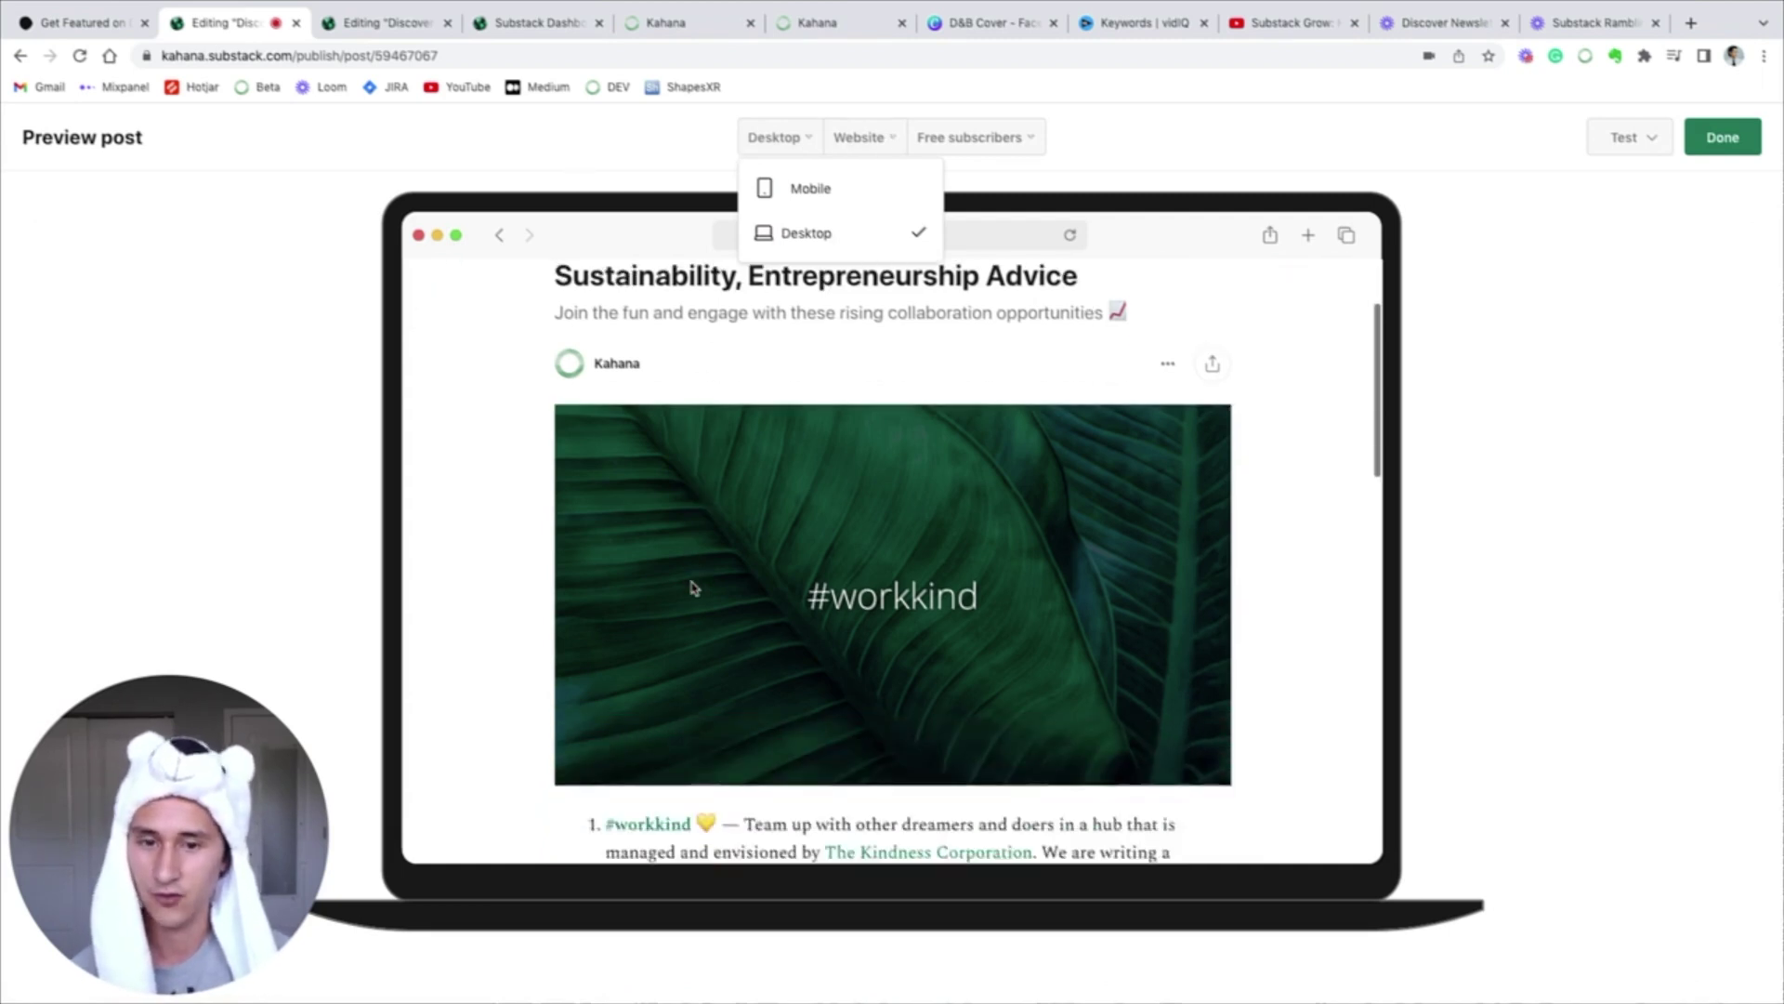
scroll(692, 588, down, 5)
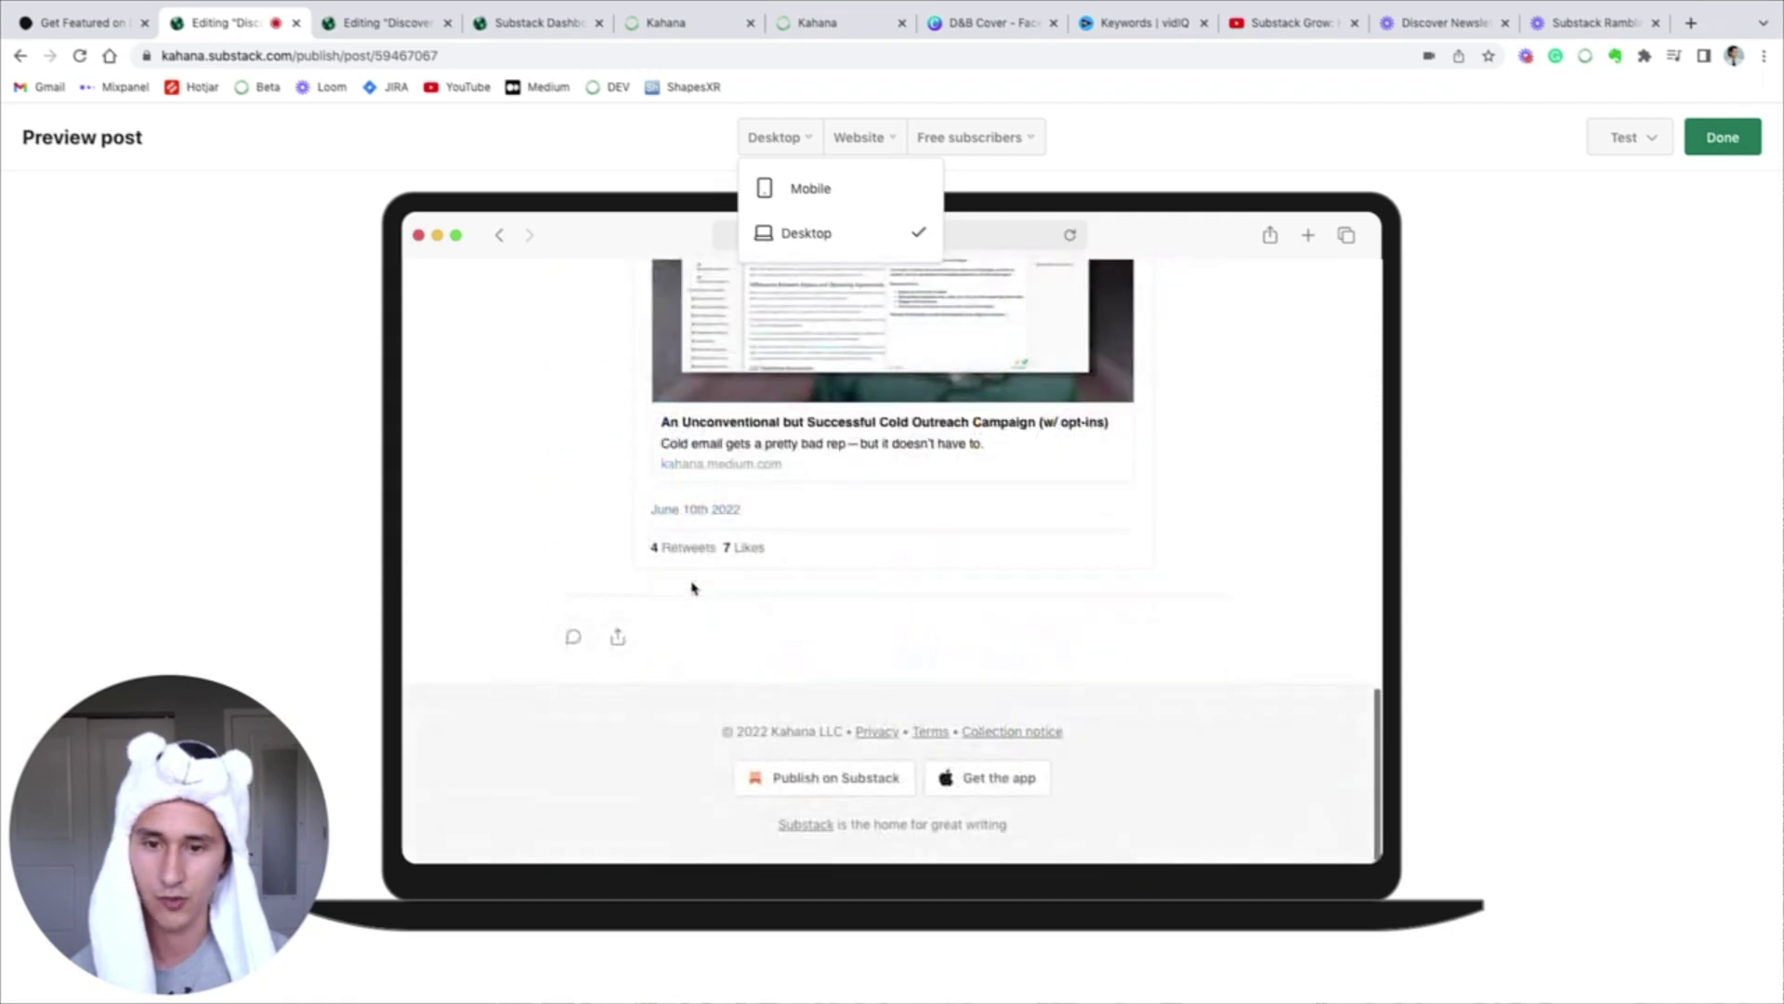
click(838, 187)
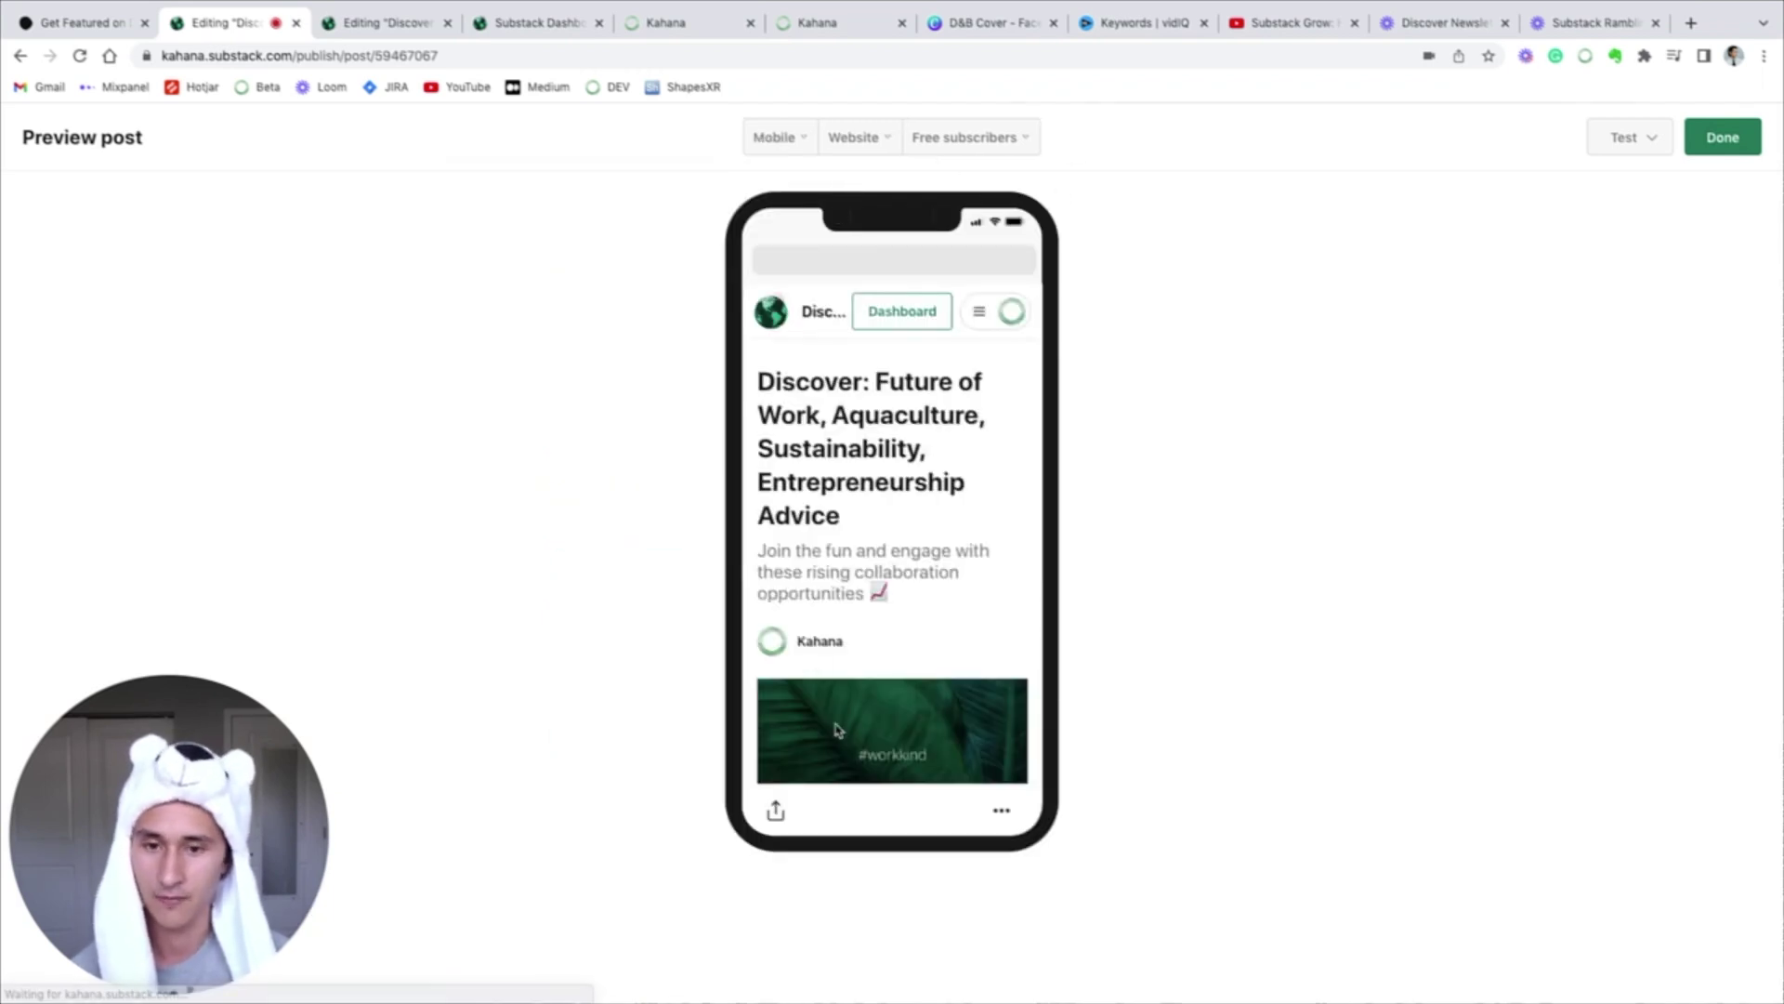
scroll(848, 625, down, 5)
Compare the mobile preview's Website and Email versions, ending on Email.
click(853, 137)
click(869, 232)
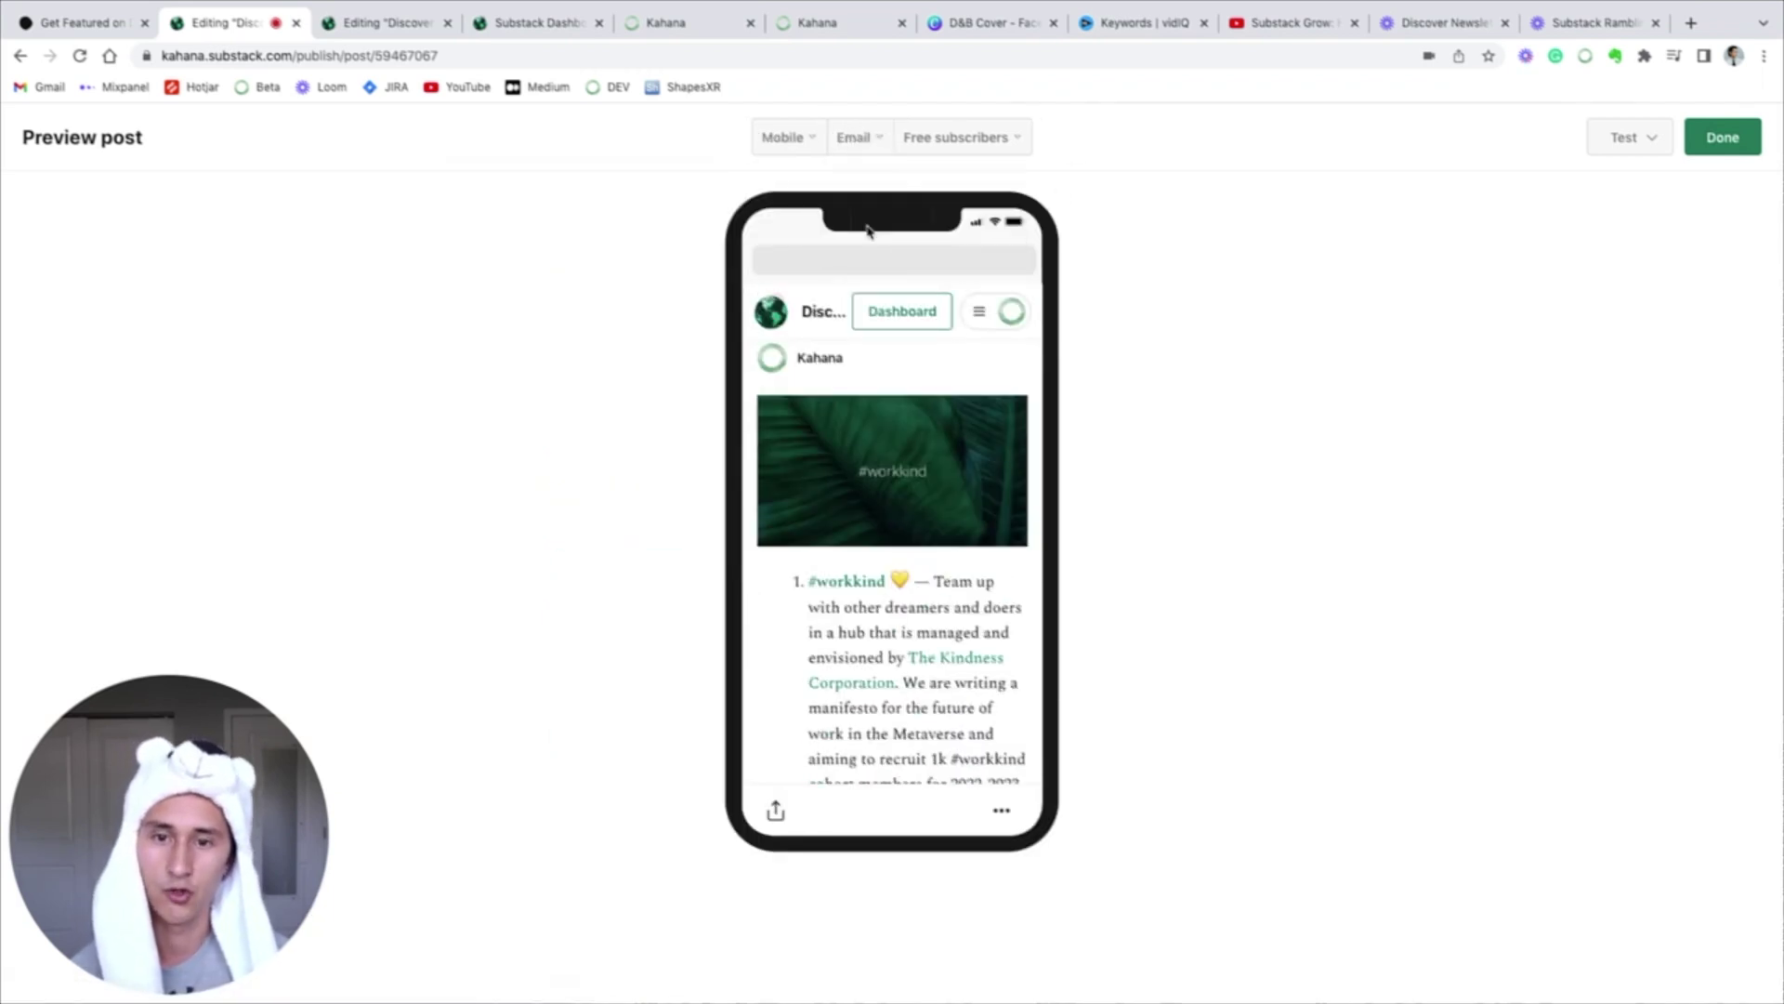
scroll(882, 557, down, 5)
scroll(872, 542, down, 5)
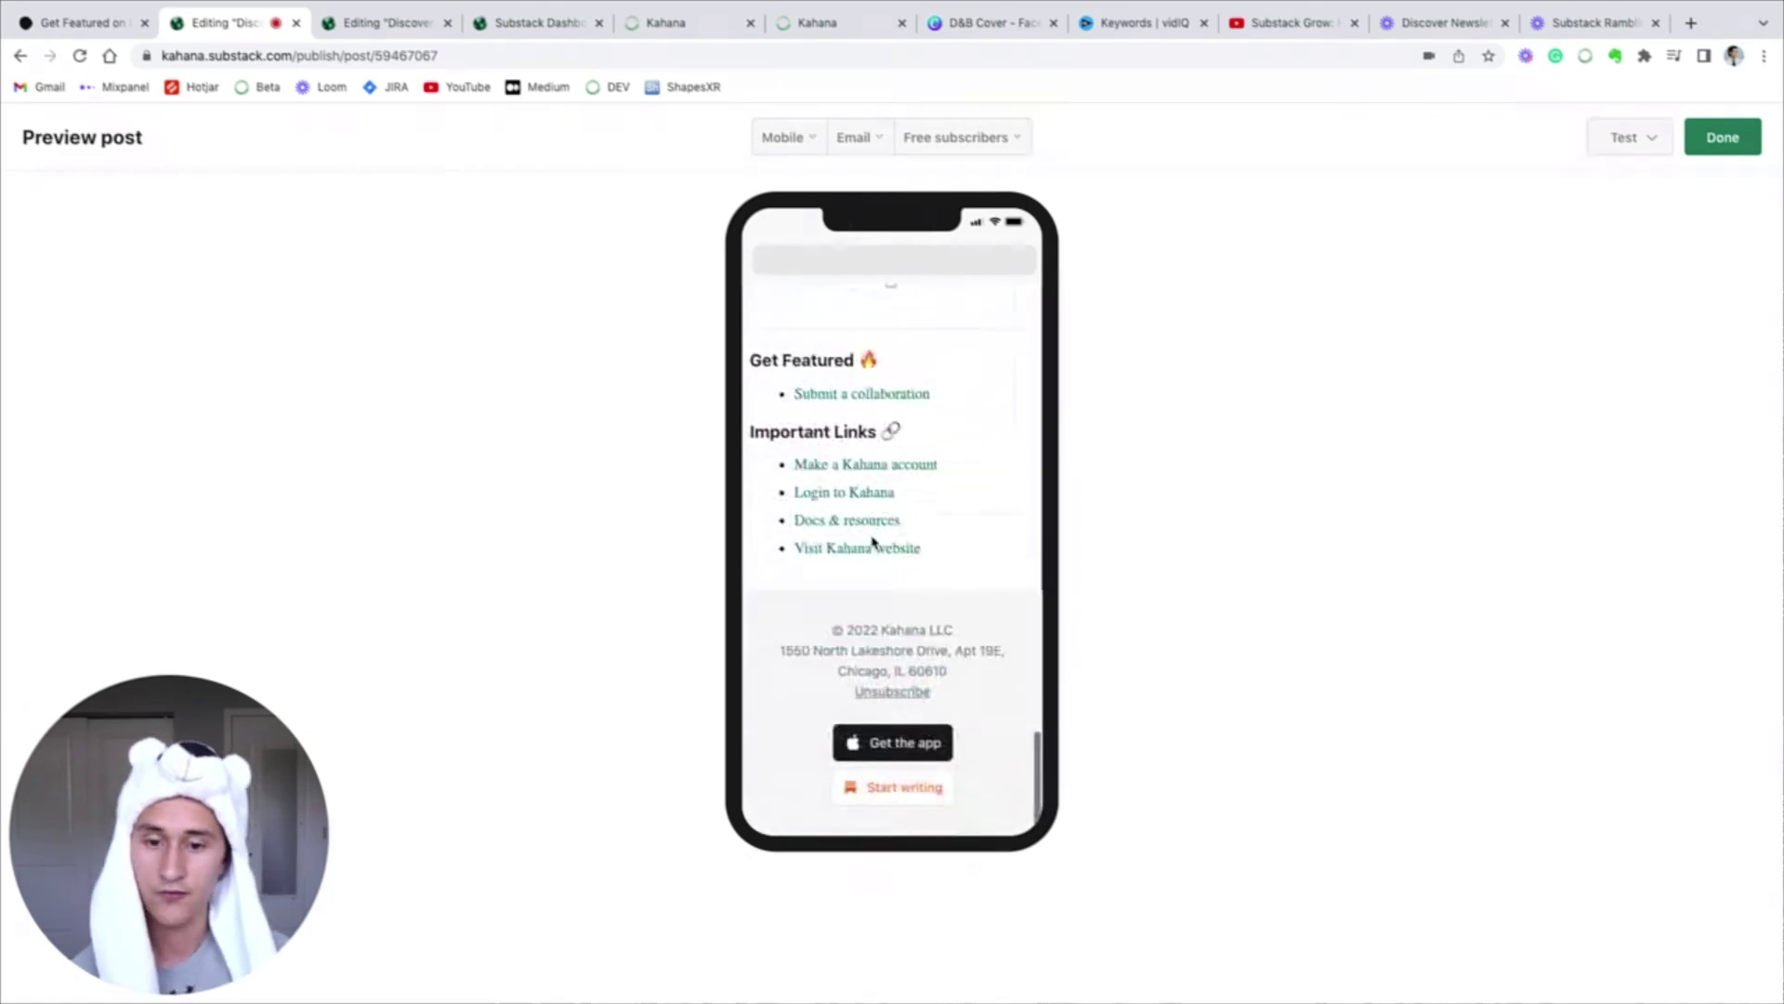
scroll(874, 548, up, 4)
scroll(892, 546, down, 5)
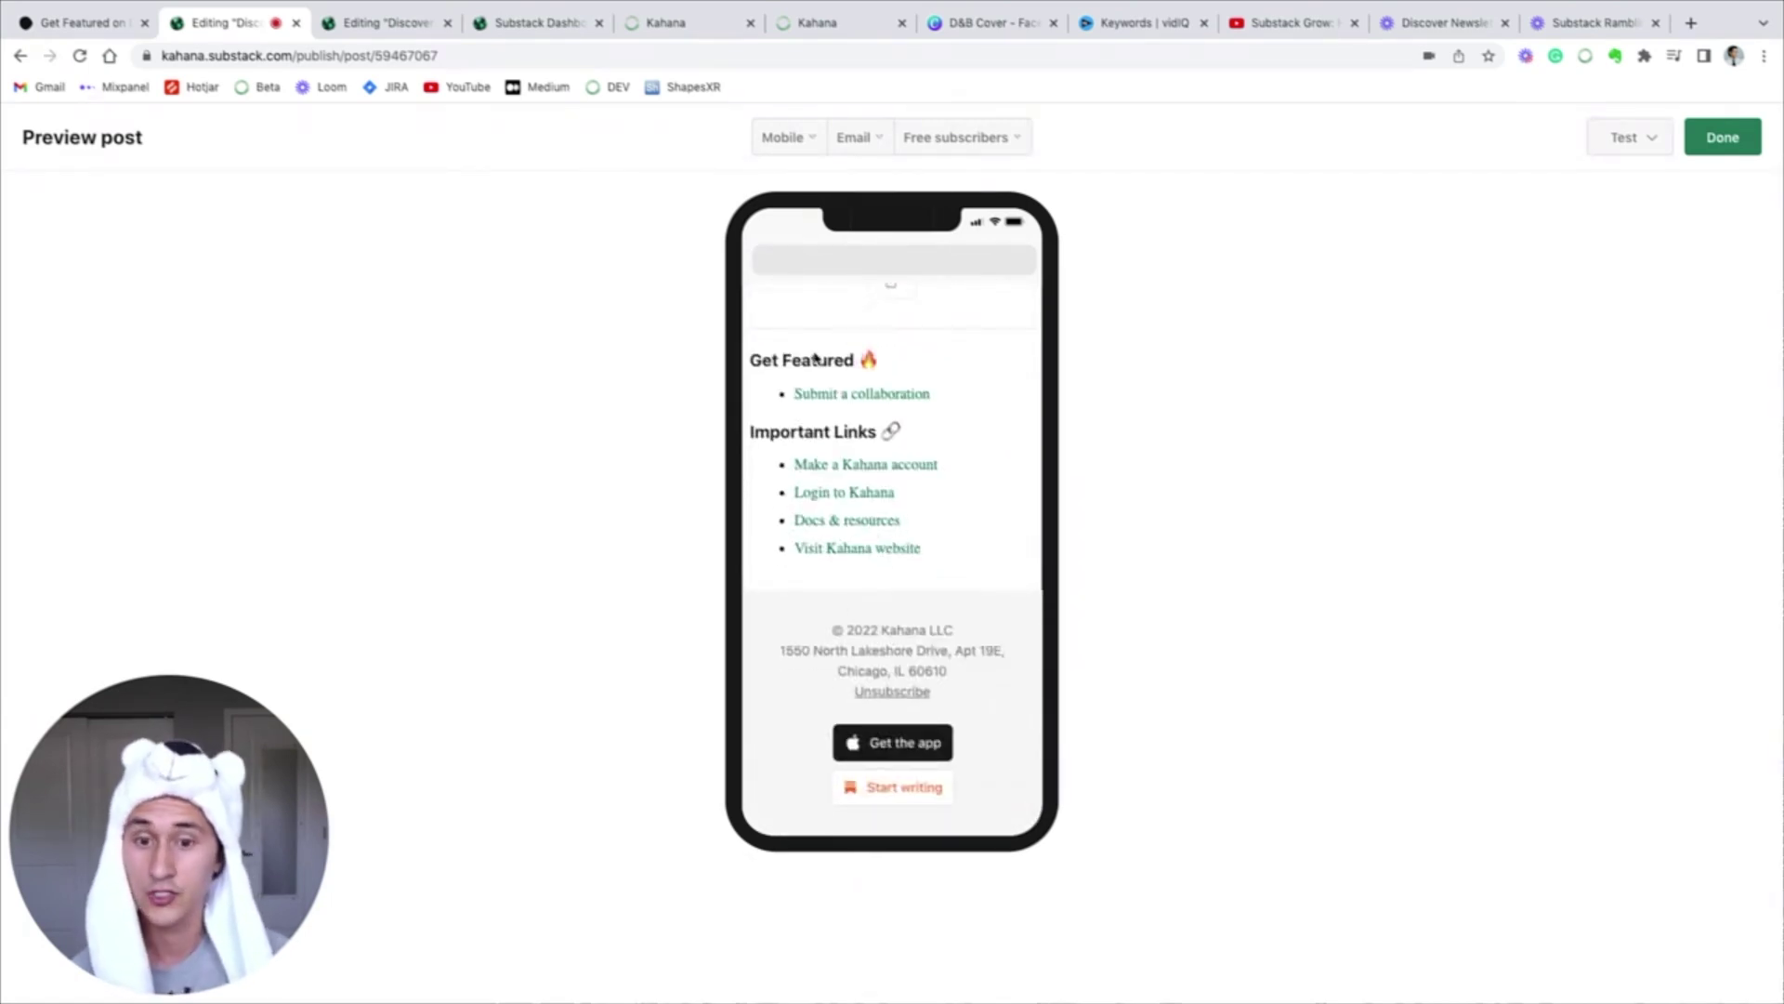
scroll(812, 493, up, 15)
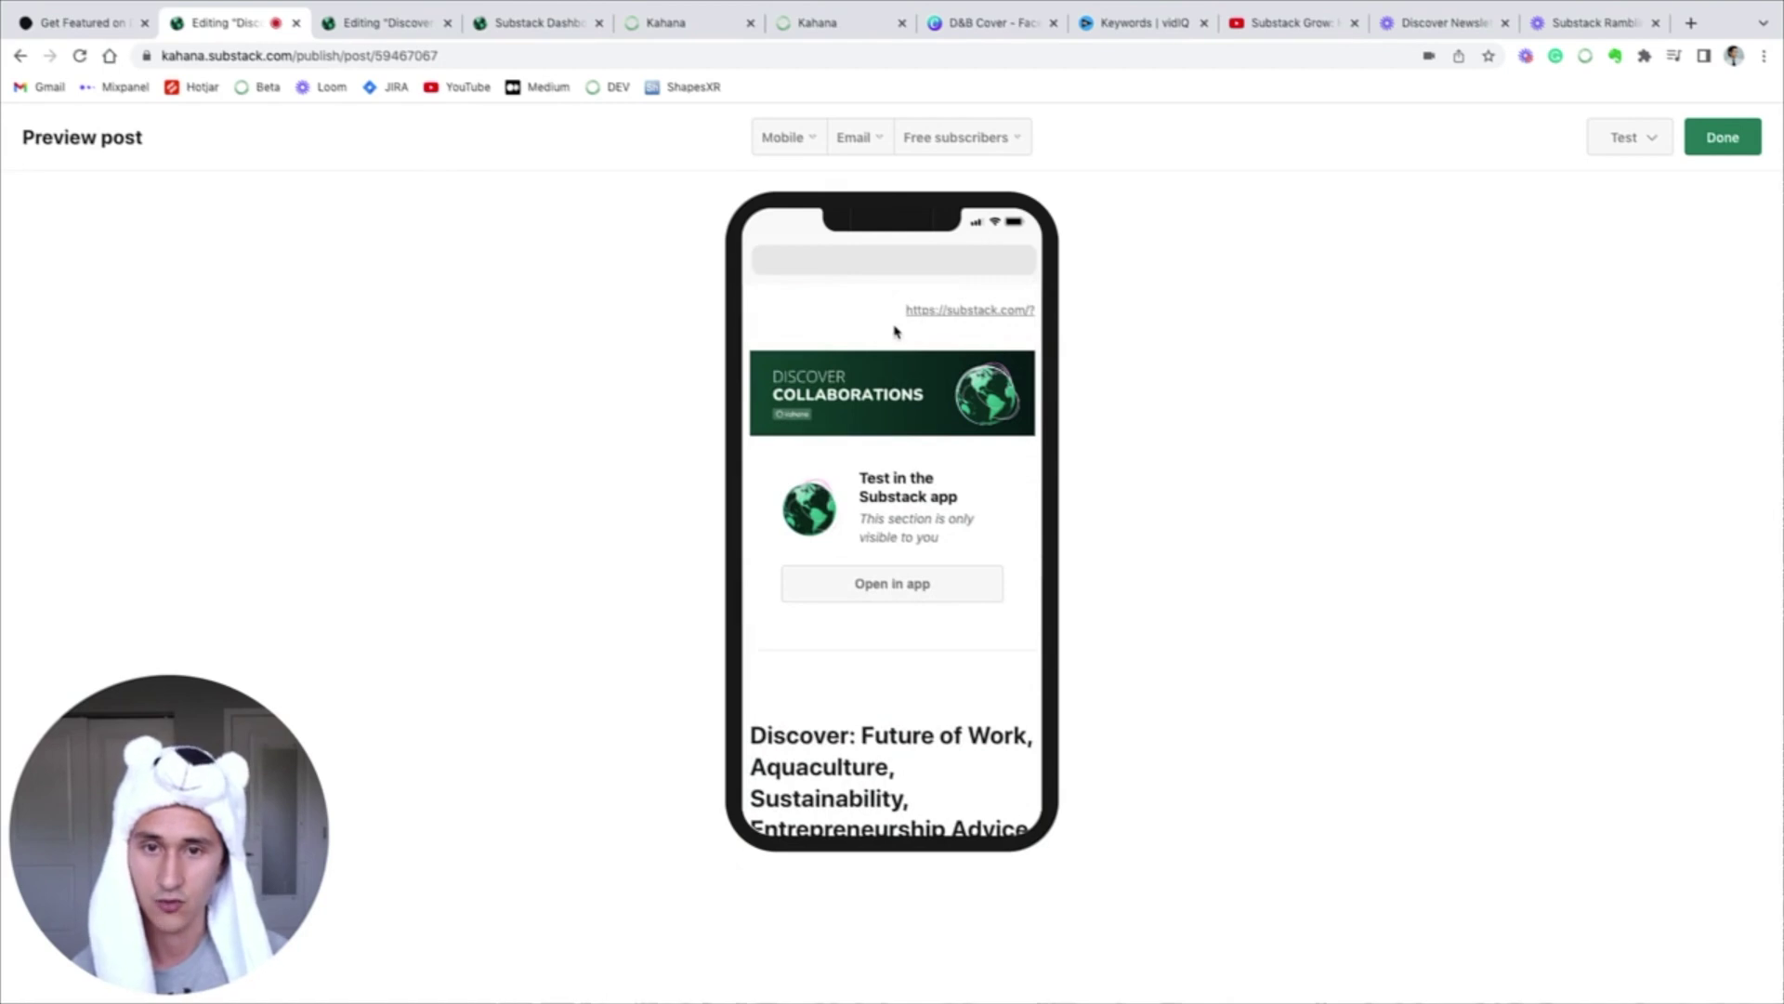
click(857, 137)
click(864, 189)
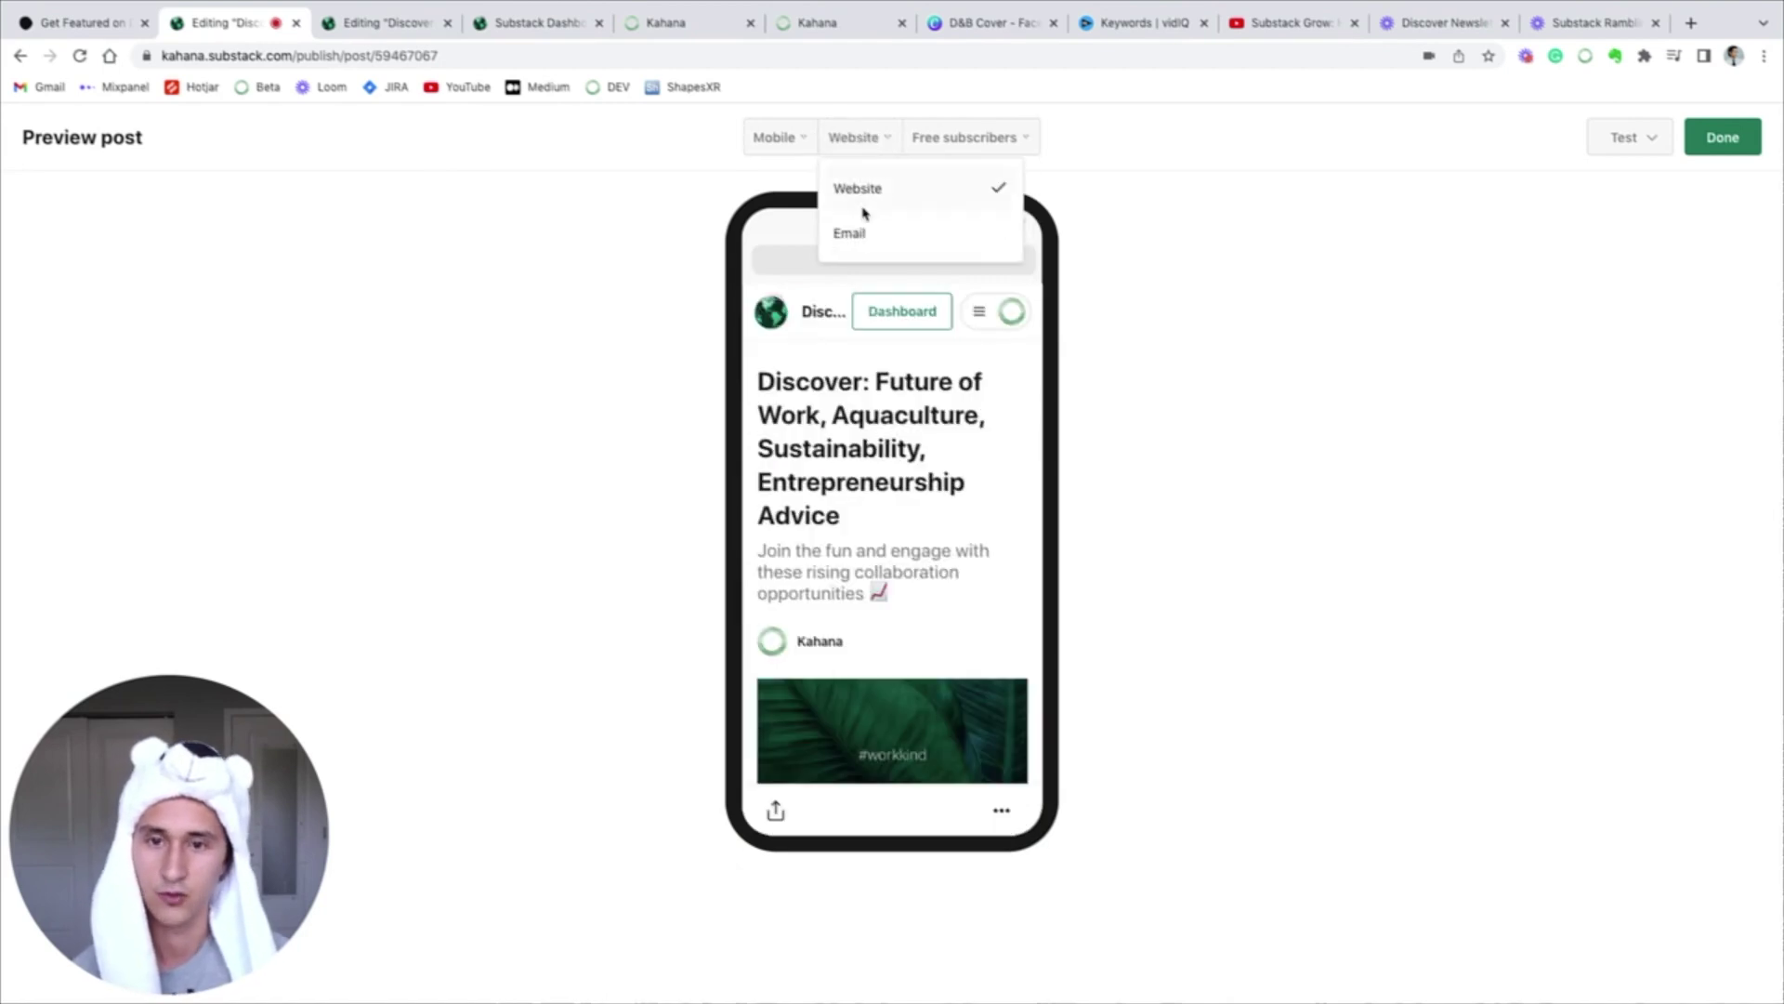
click(861, 232)
Preview the email on Desktop, scroll through it, and close the preview.
click(790, 139)
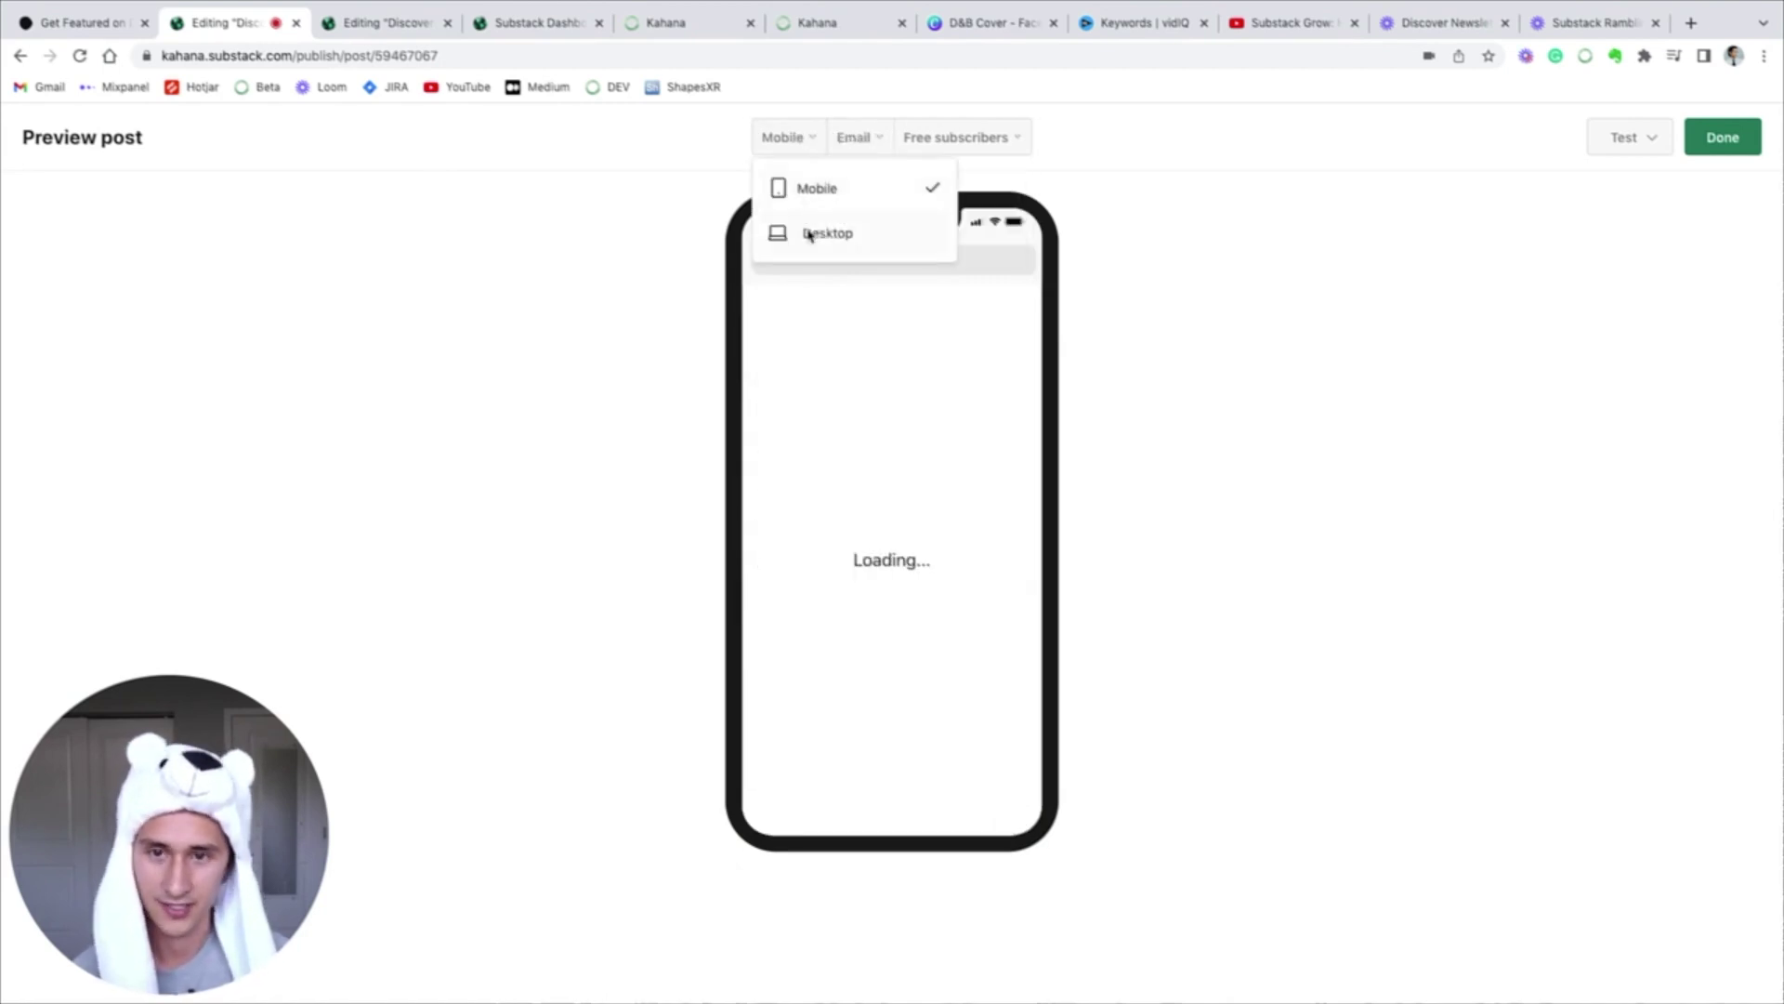
click(807, 234)
scroll(1030, 537, down, 20)
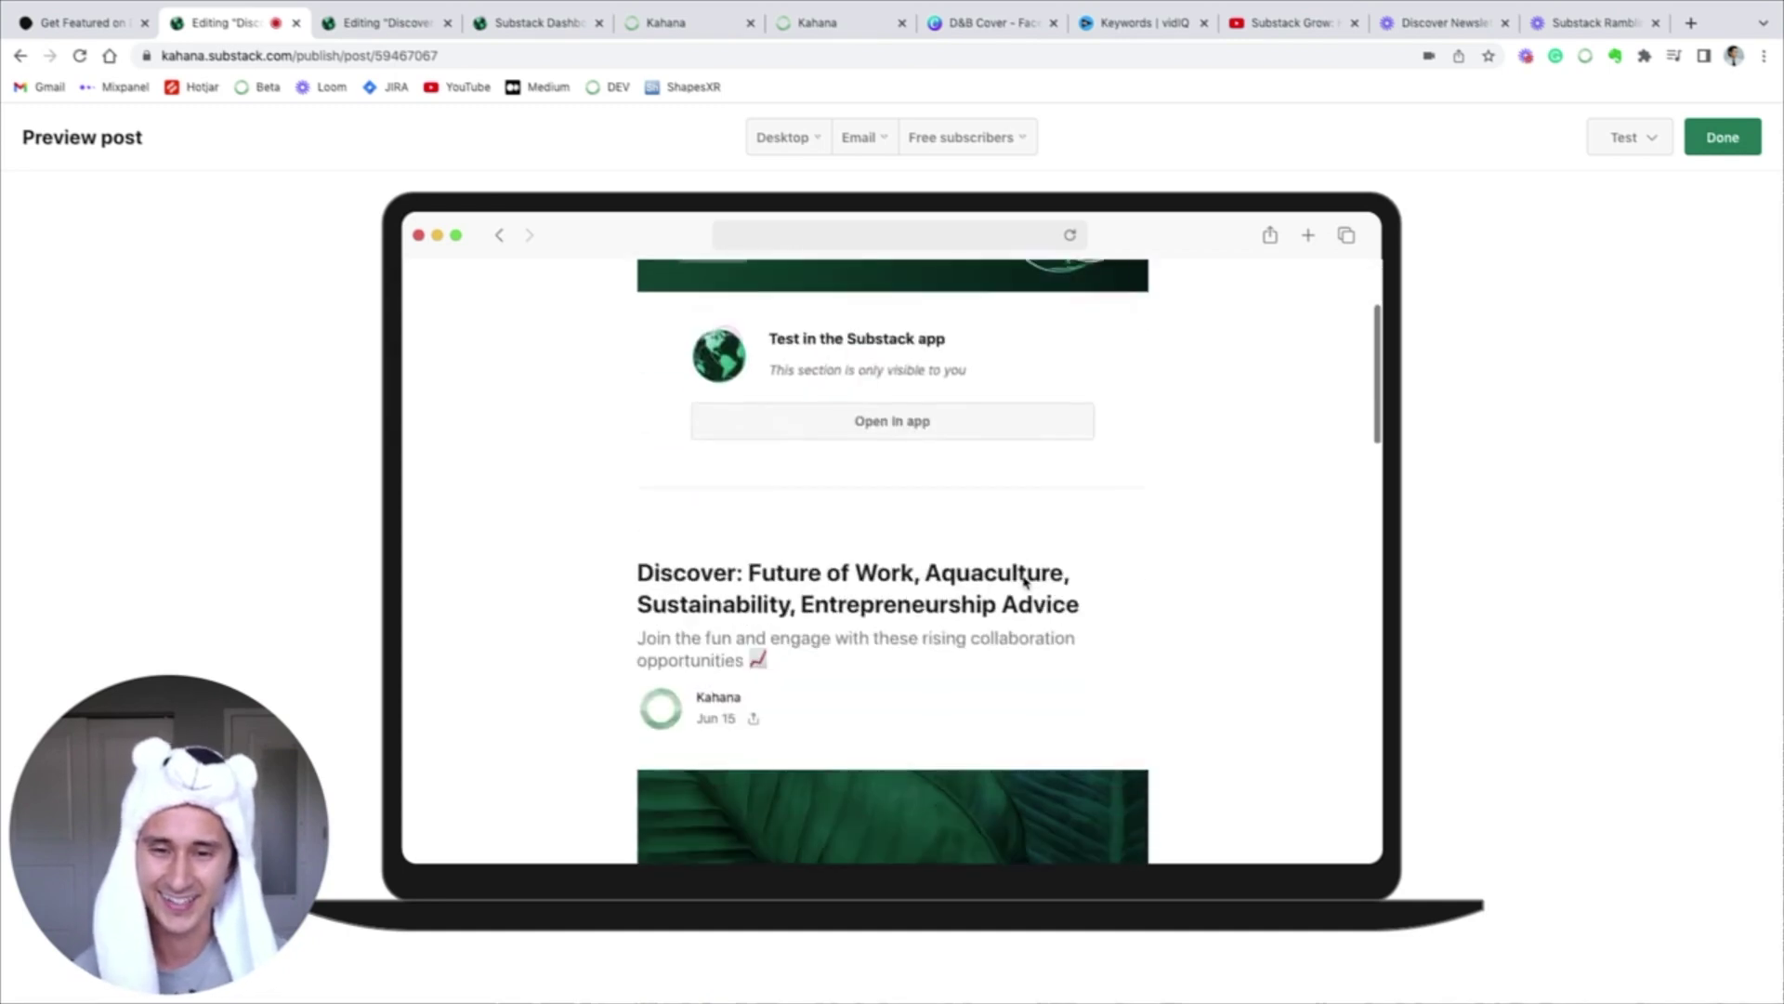
scroll(1026, 583, down, 5)
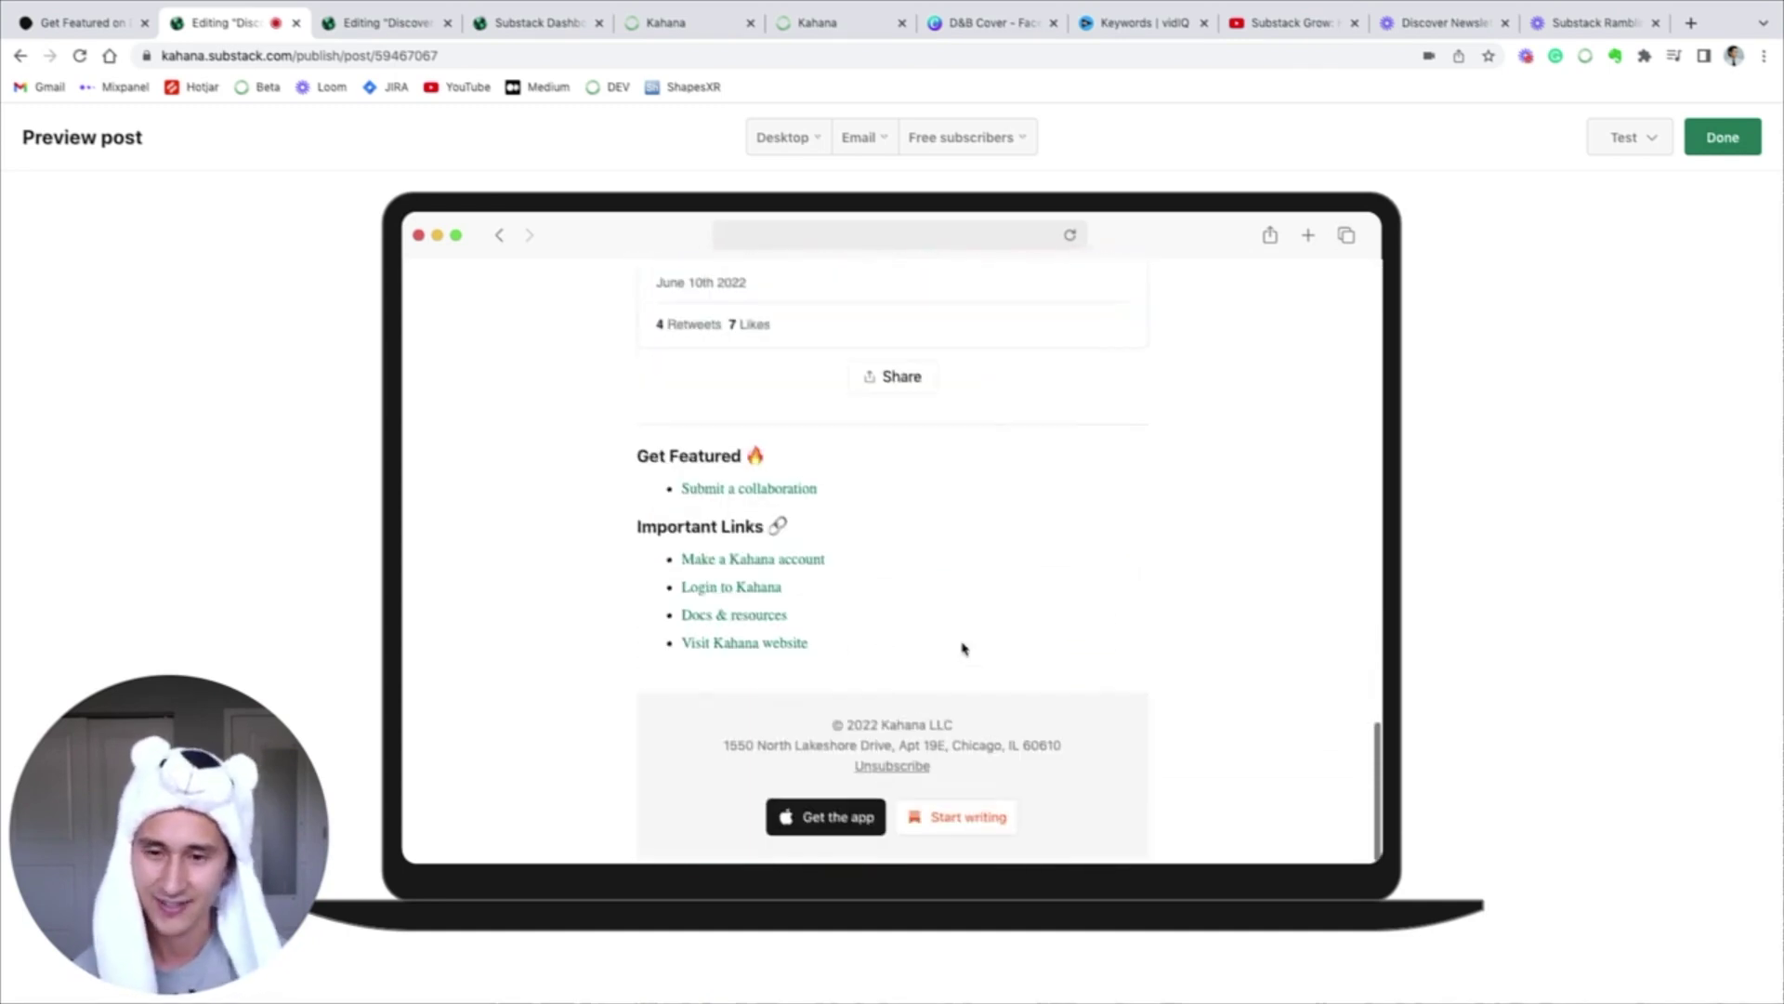
scroll(694, 619, up, 20)
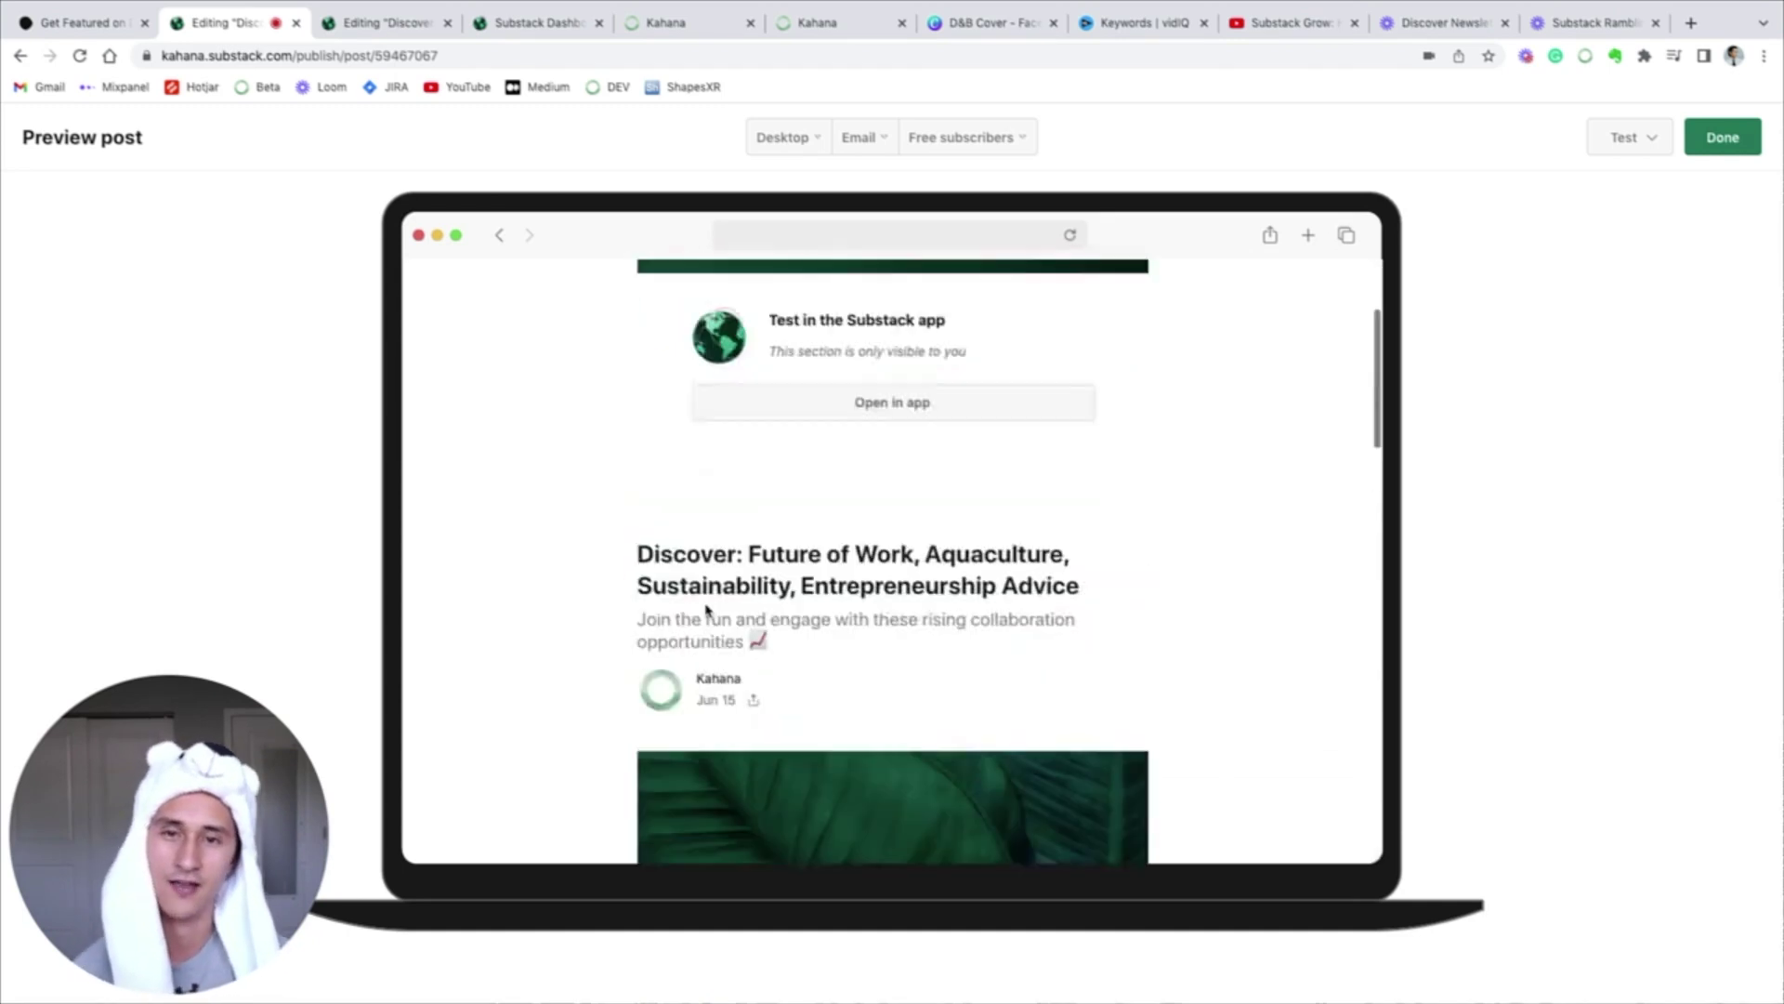
scroll(943, 546, down, 3)
scroll(943, 546, up, 3)
click(1719, 137)
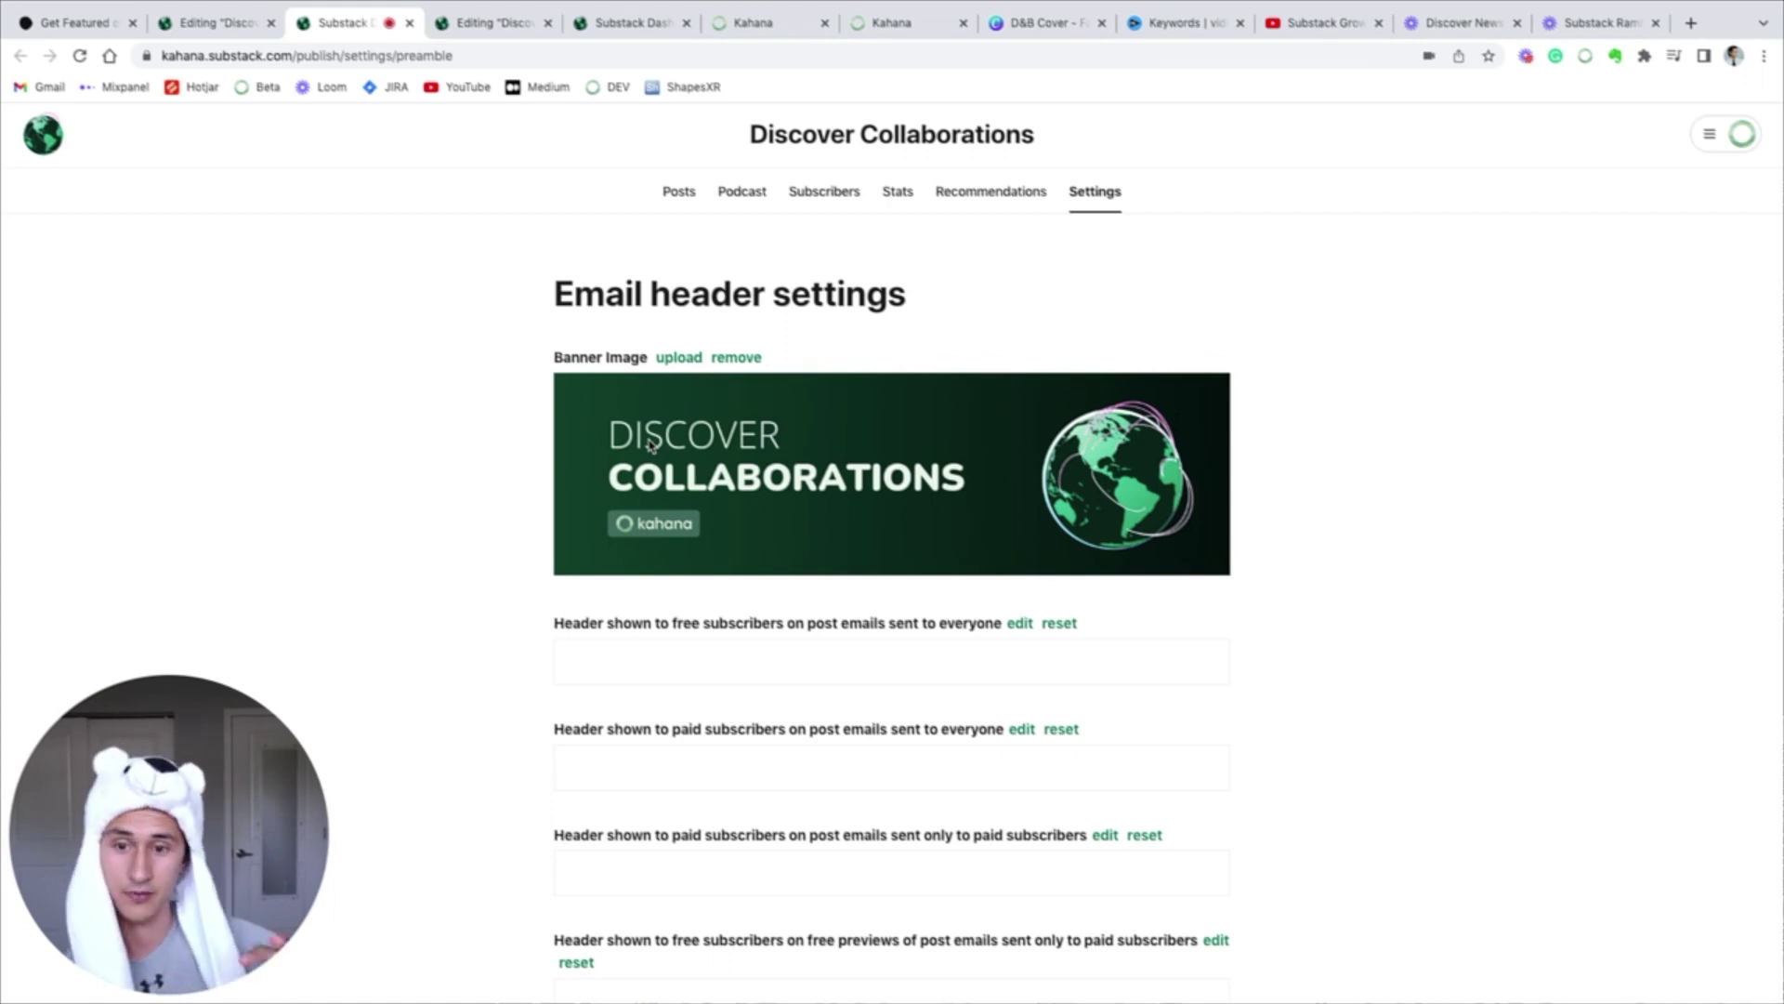
click(1041, 28)
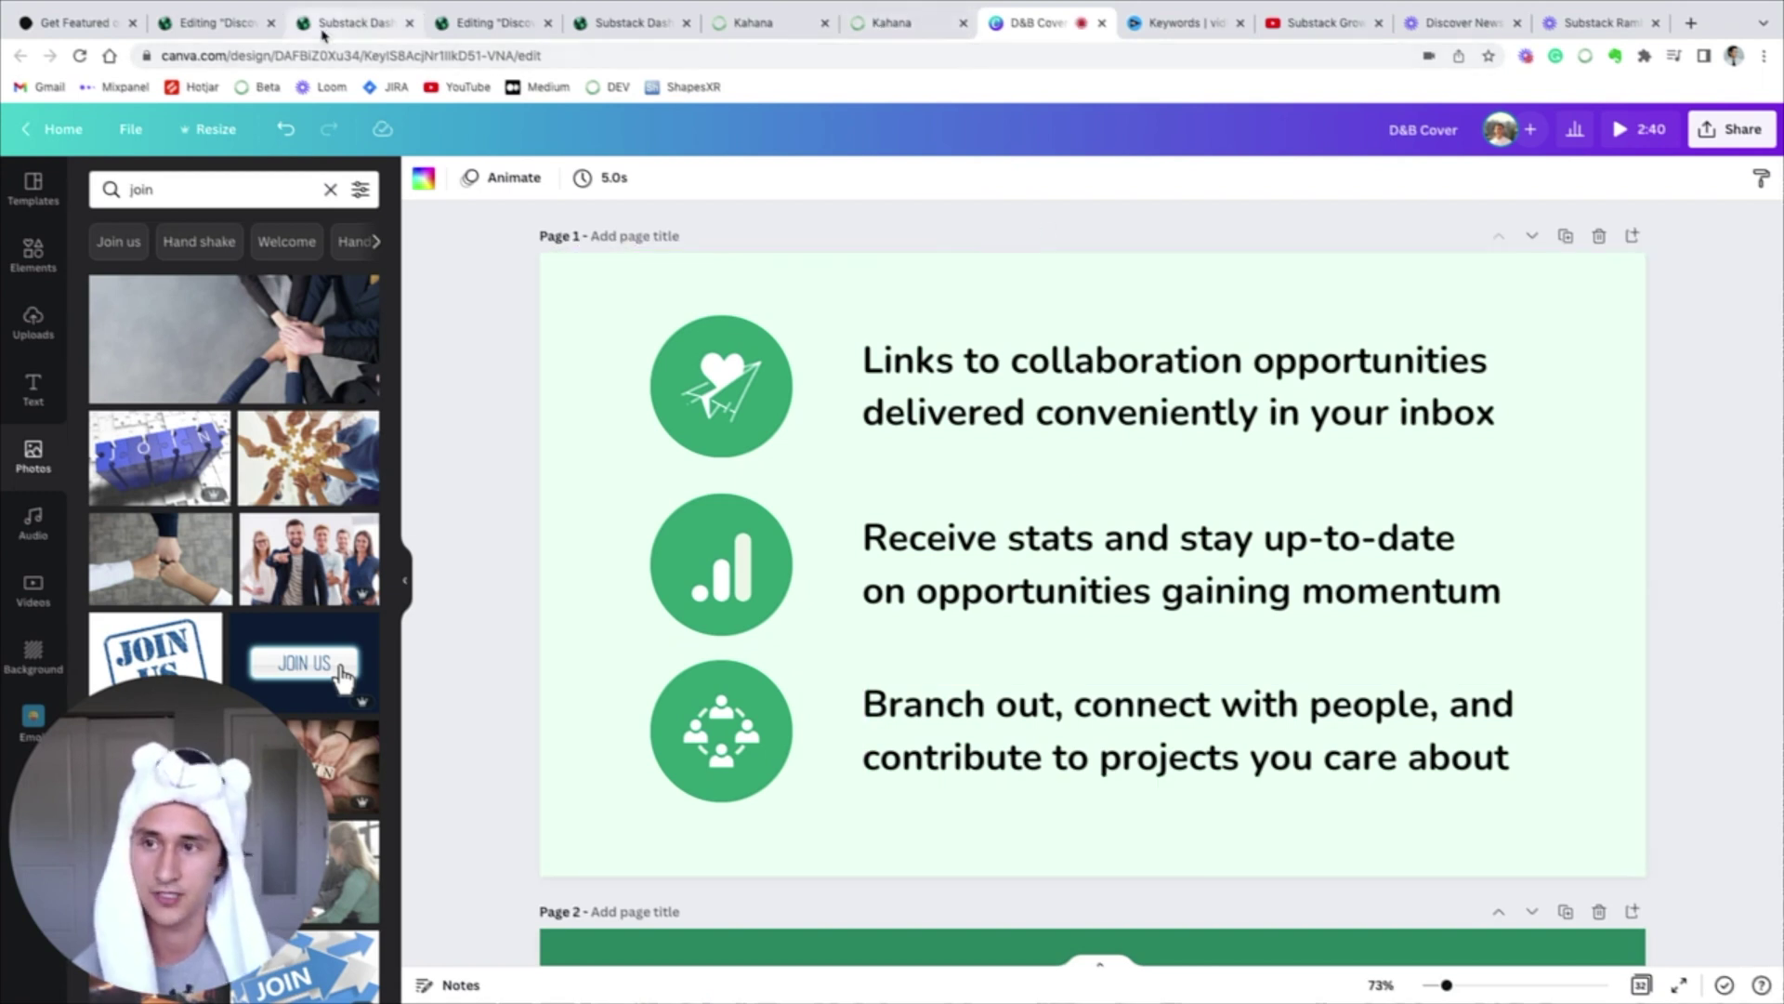
click(348, 23)
Scroll down to the email footer settings for free and paid subscribers.
scroll(703, 692, down, 2)
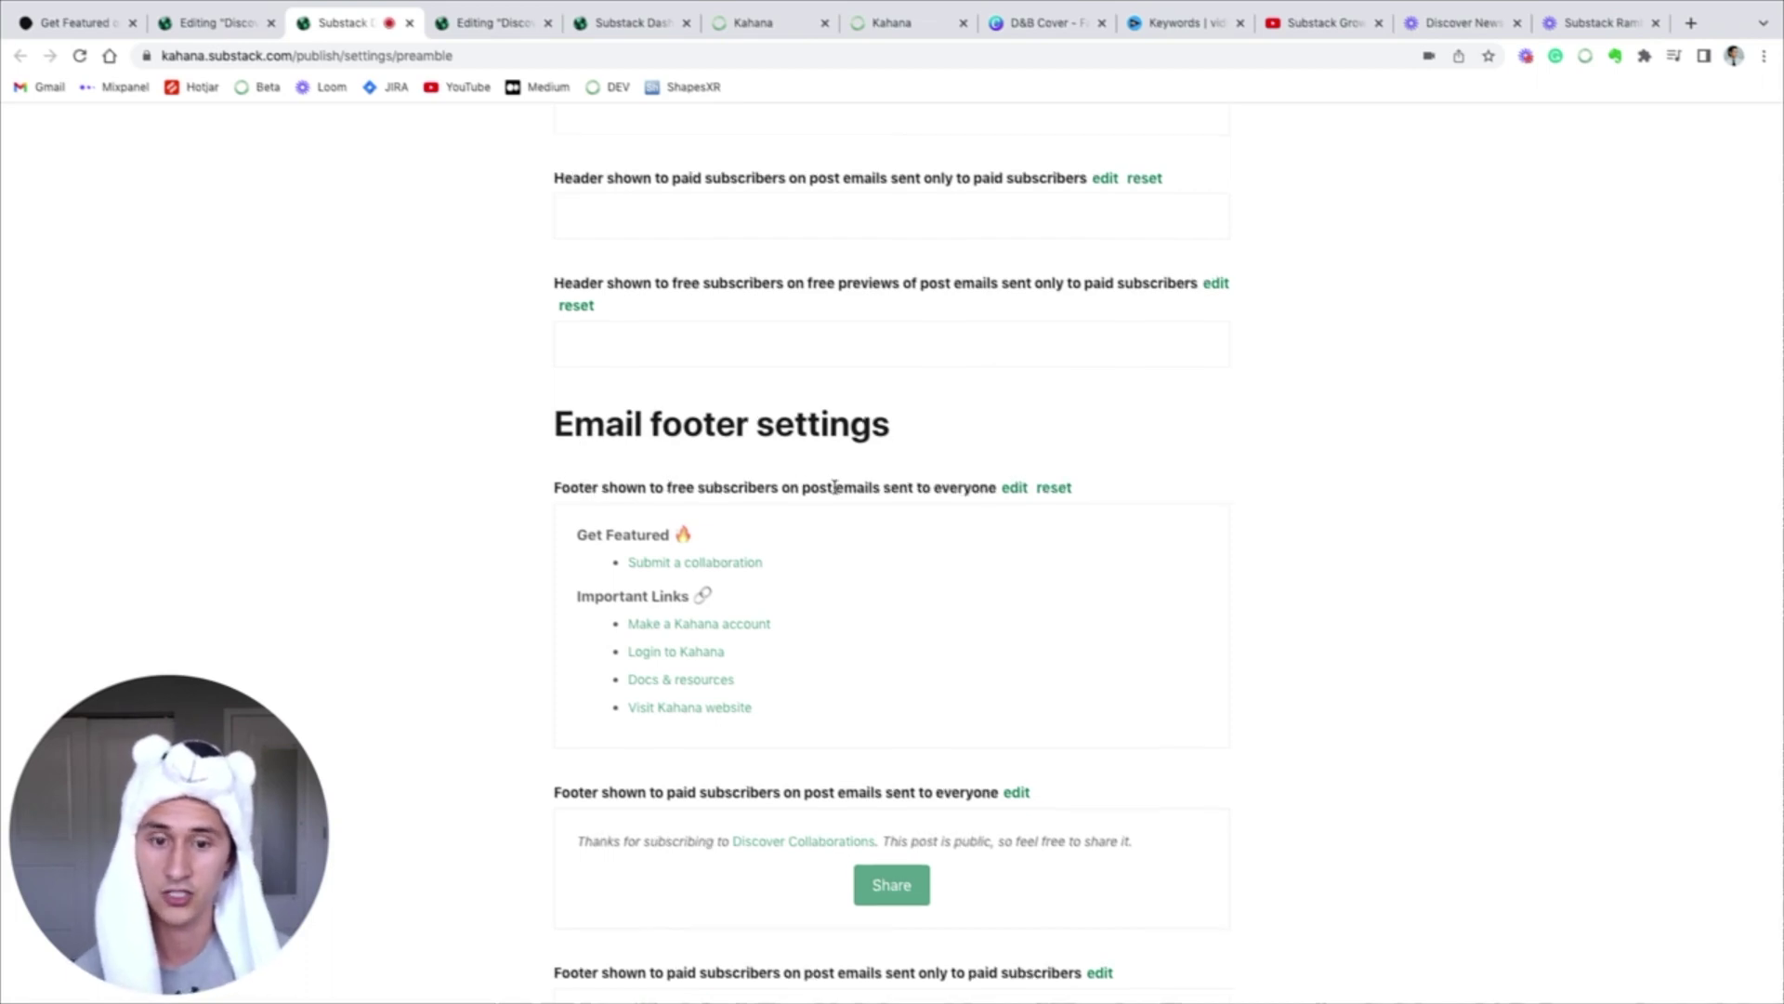
scroll(1008, 745, down, 3)
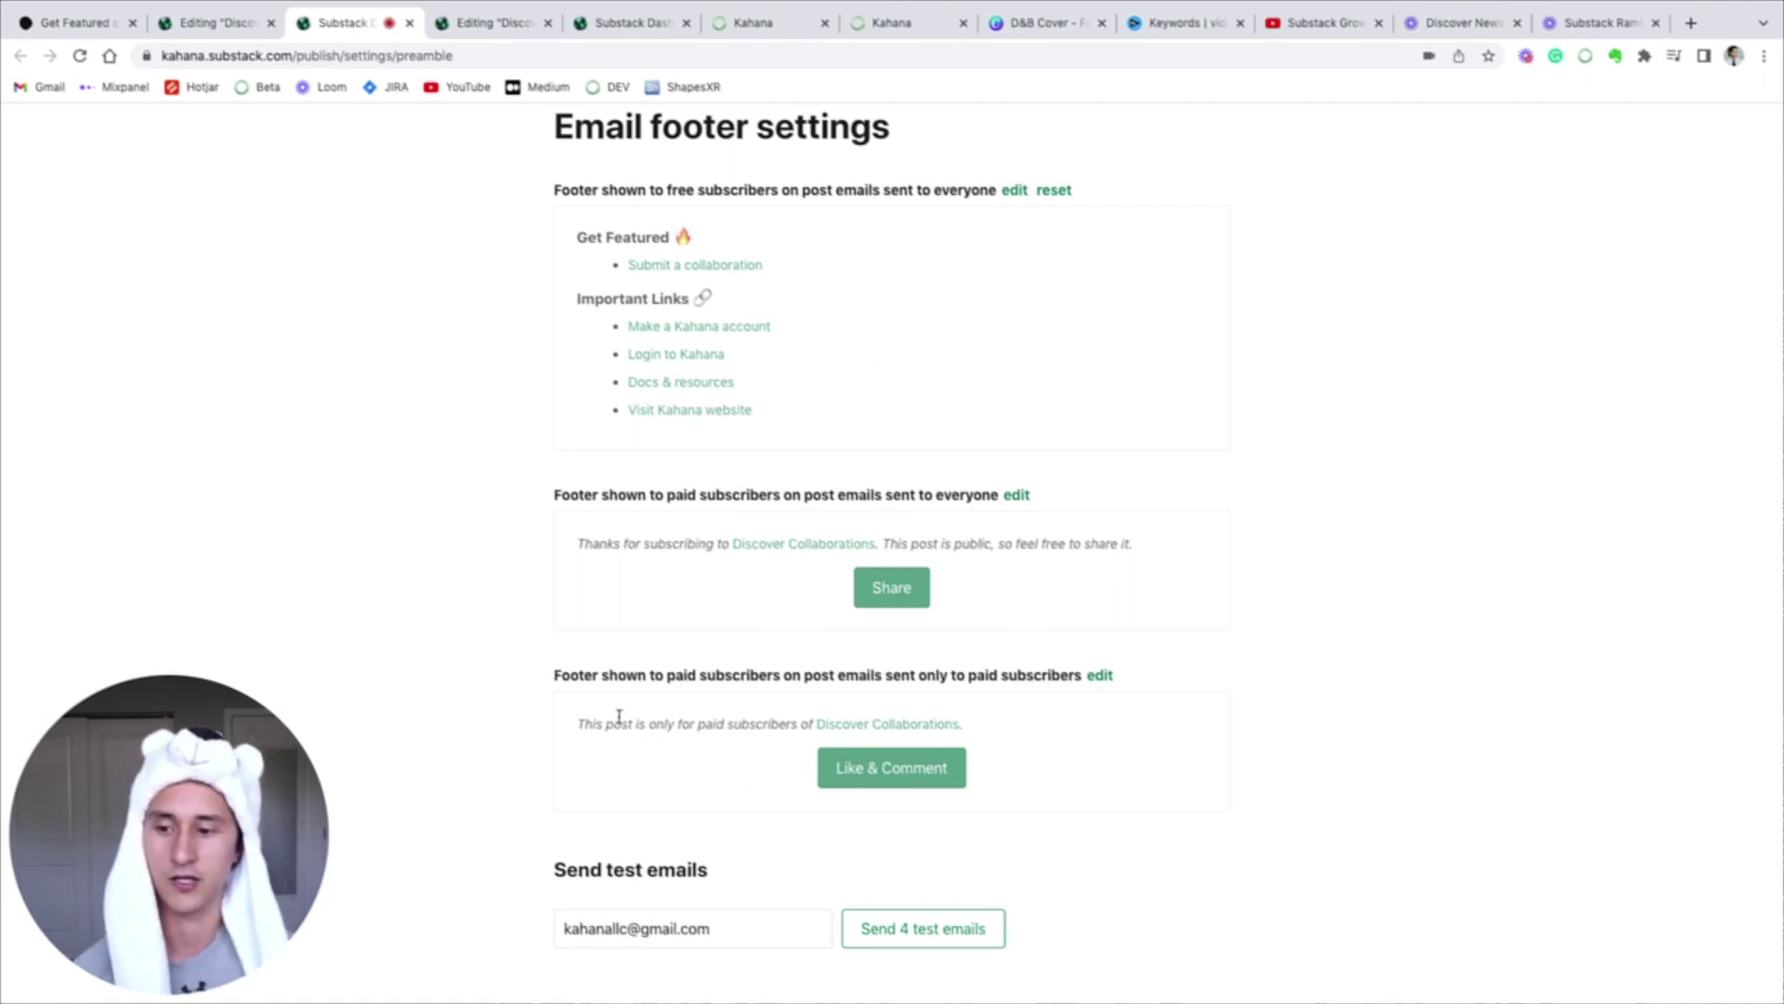
Check the Subscribers page (116 subscribers, 1 paid), then return to the Posts dashboard.
scroll(1208, 472, up, 1)
scroll(723, 619, up, 10)
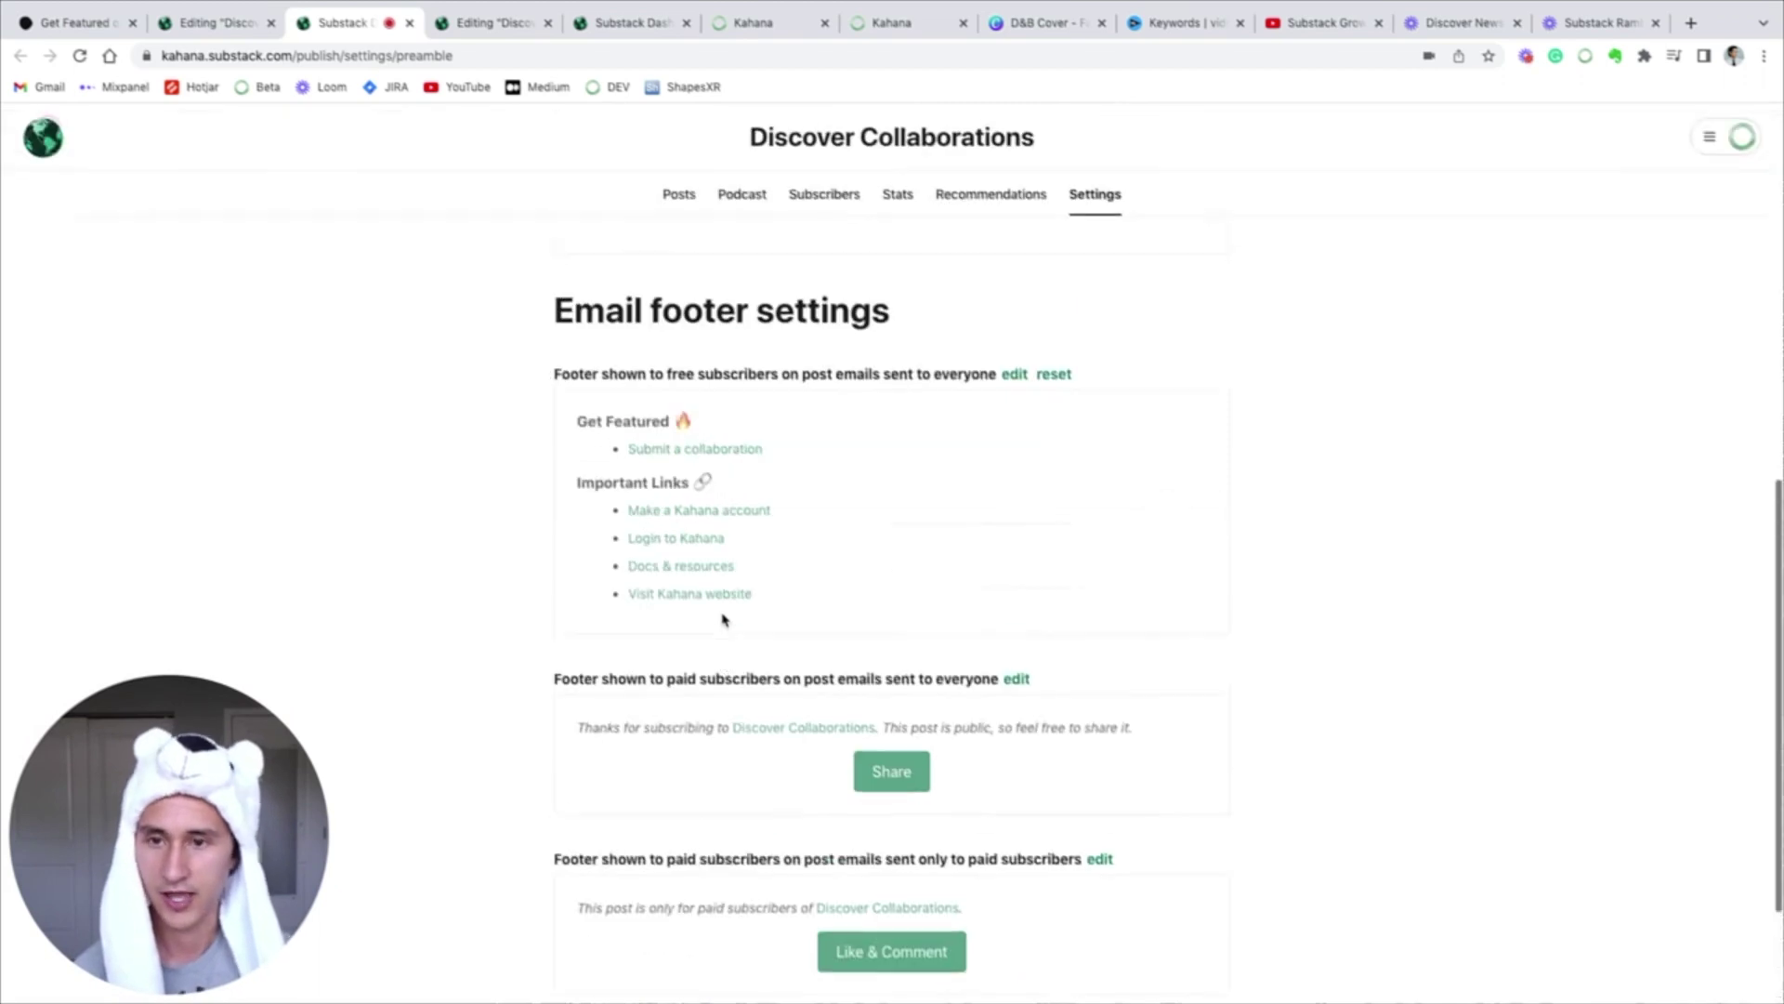
click(823, 206)
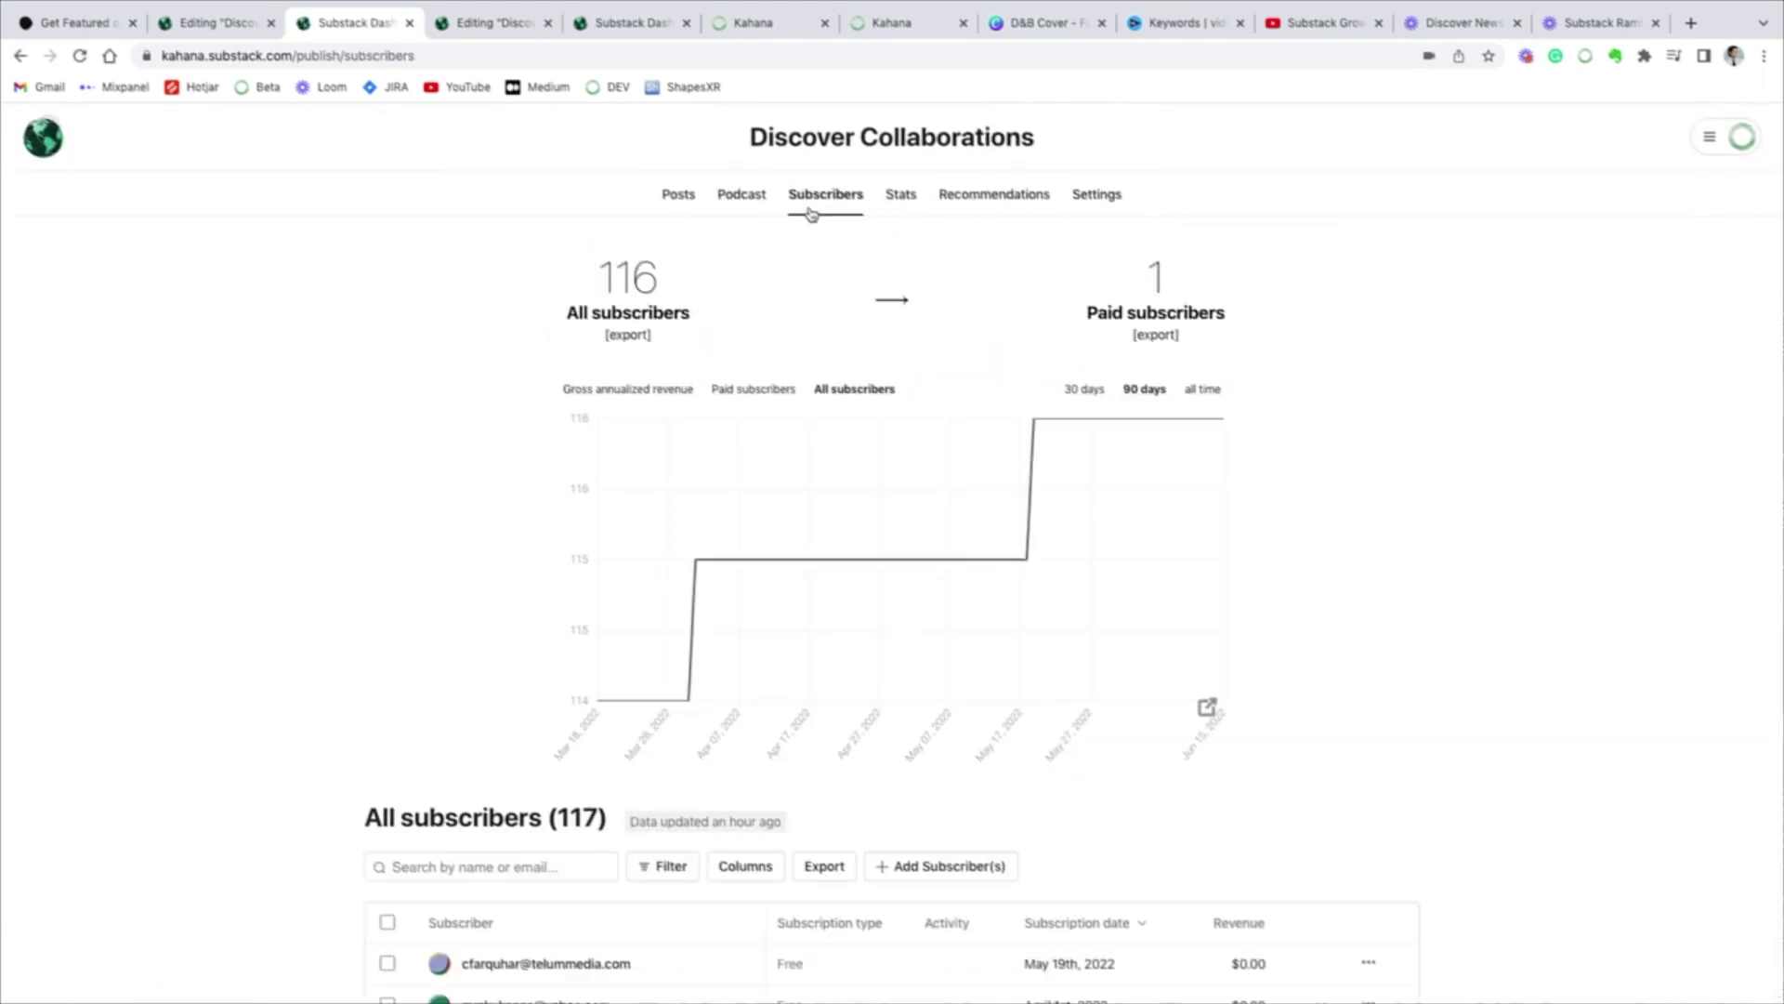
scroll(745, 528, down, 4)
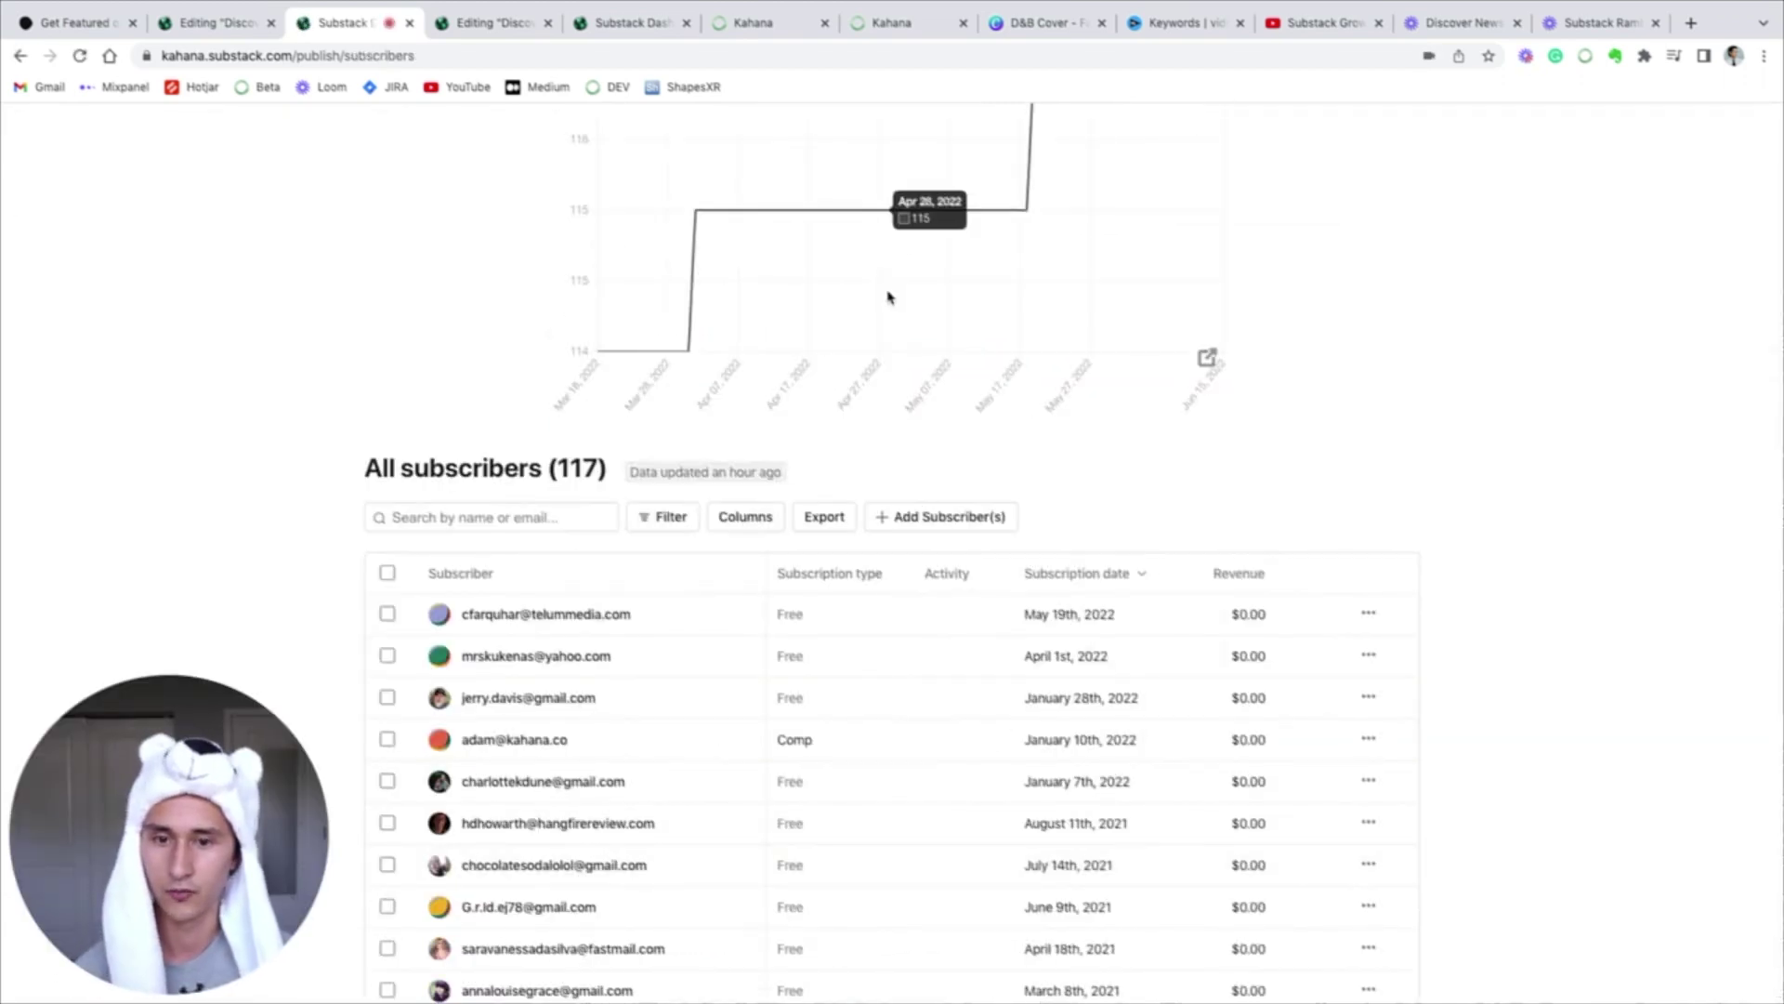
scroll(348, 285, up, 4)
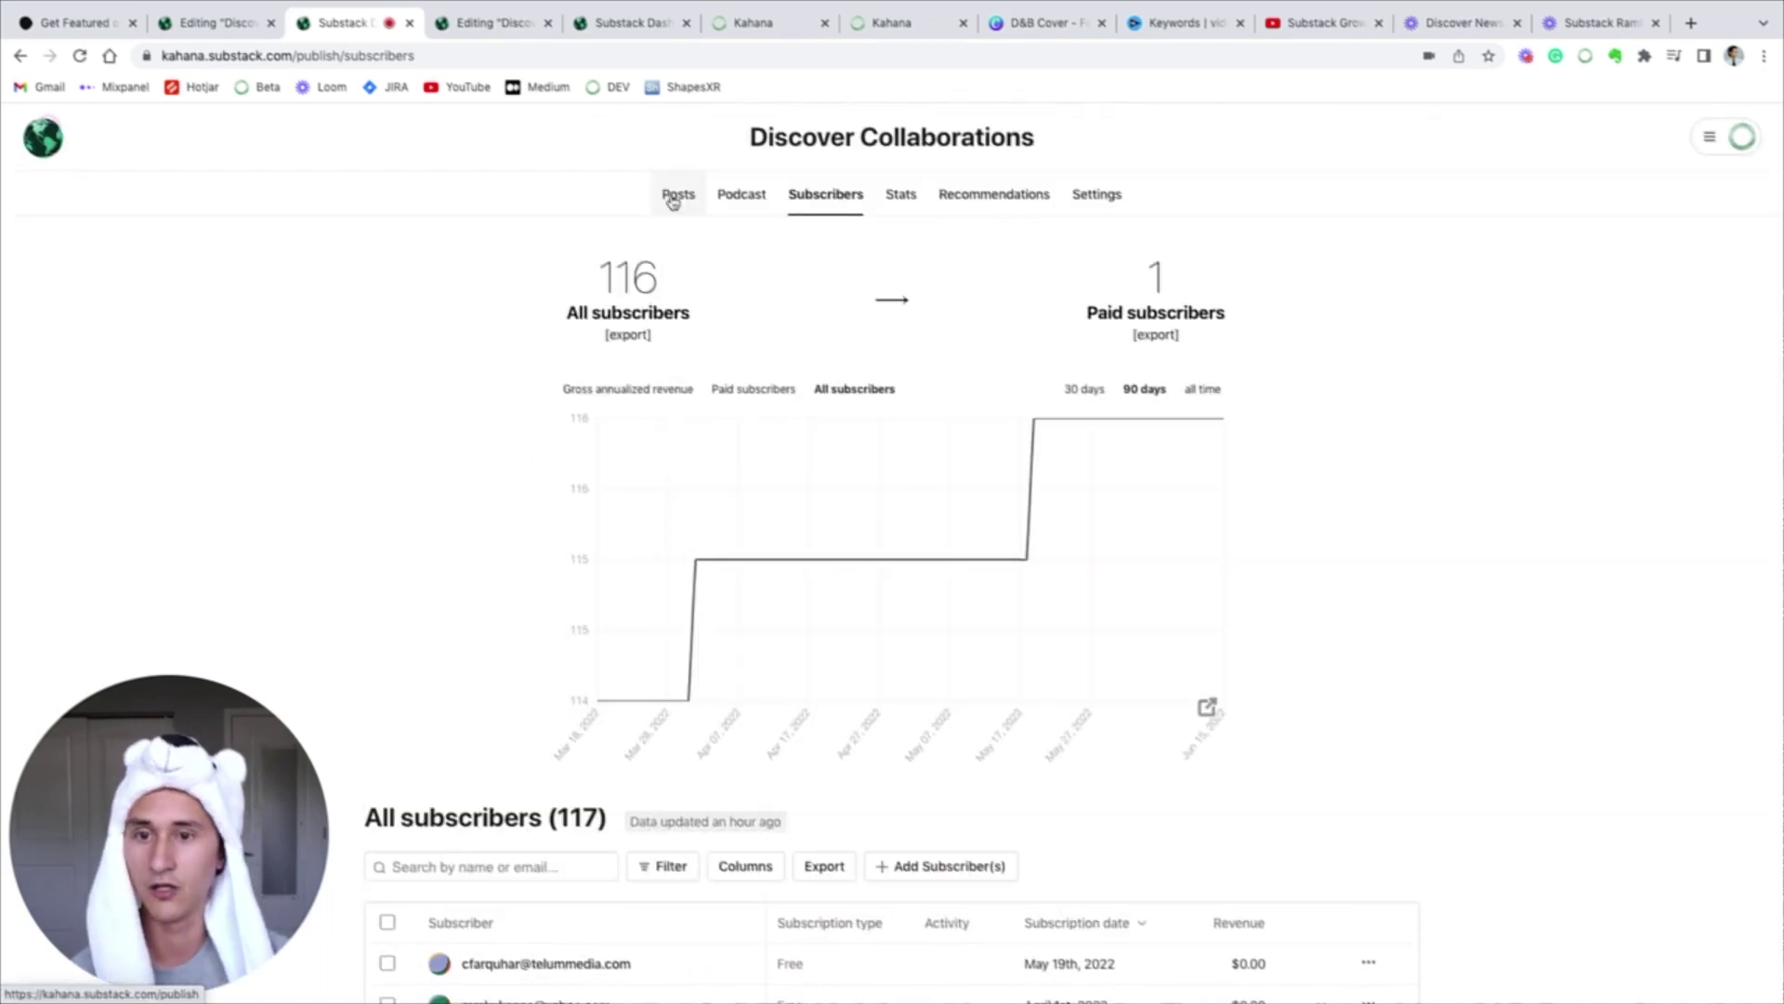
click(674, 199)
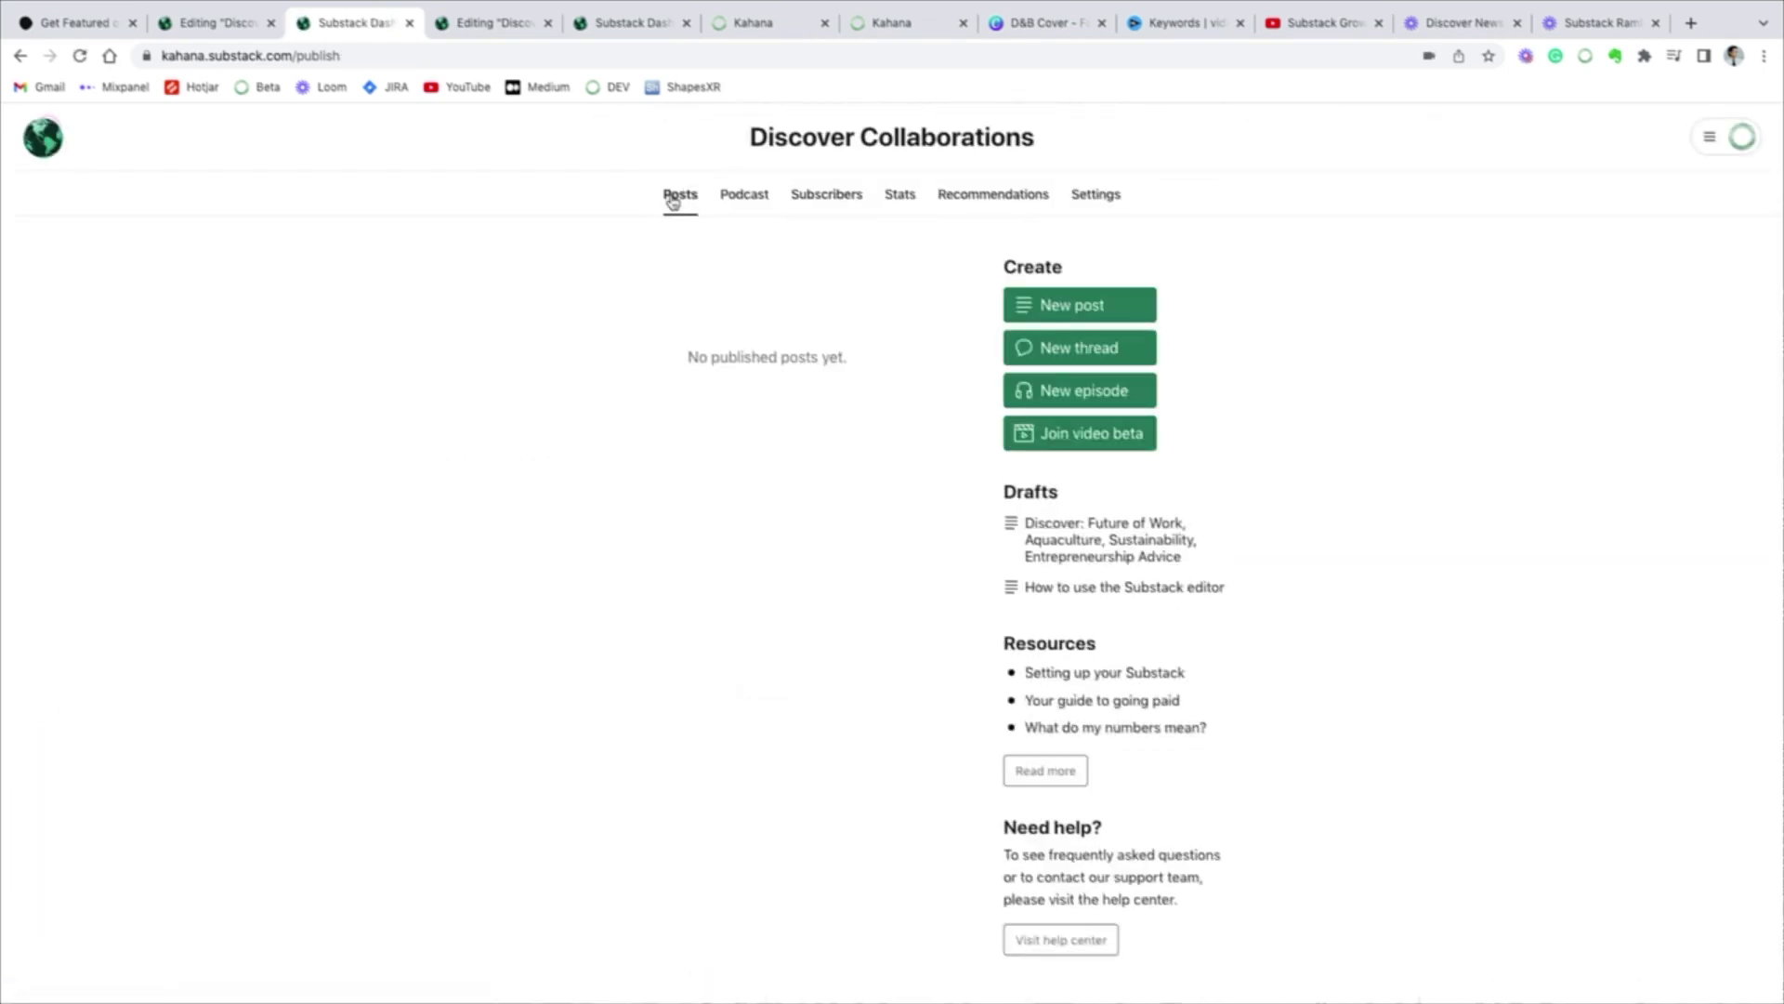